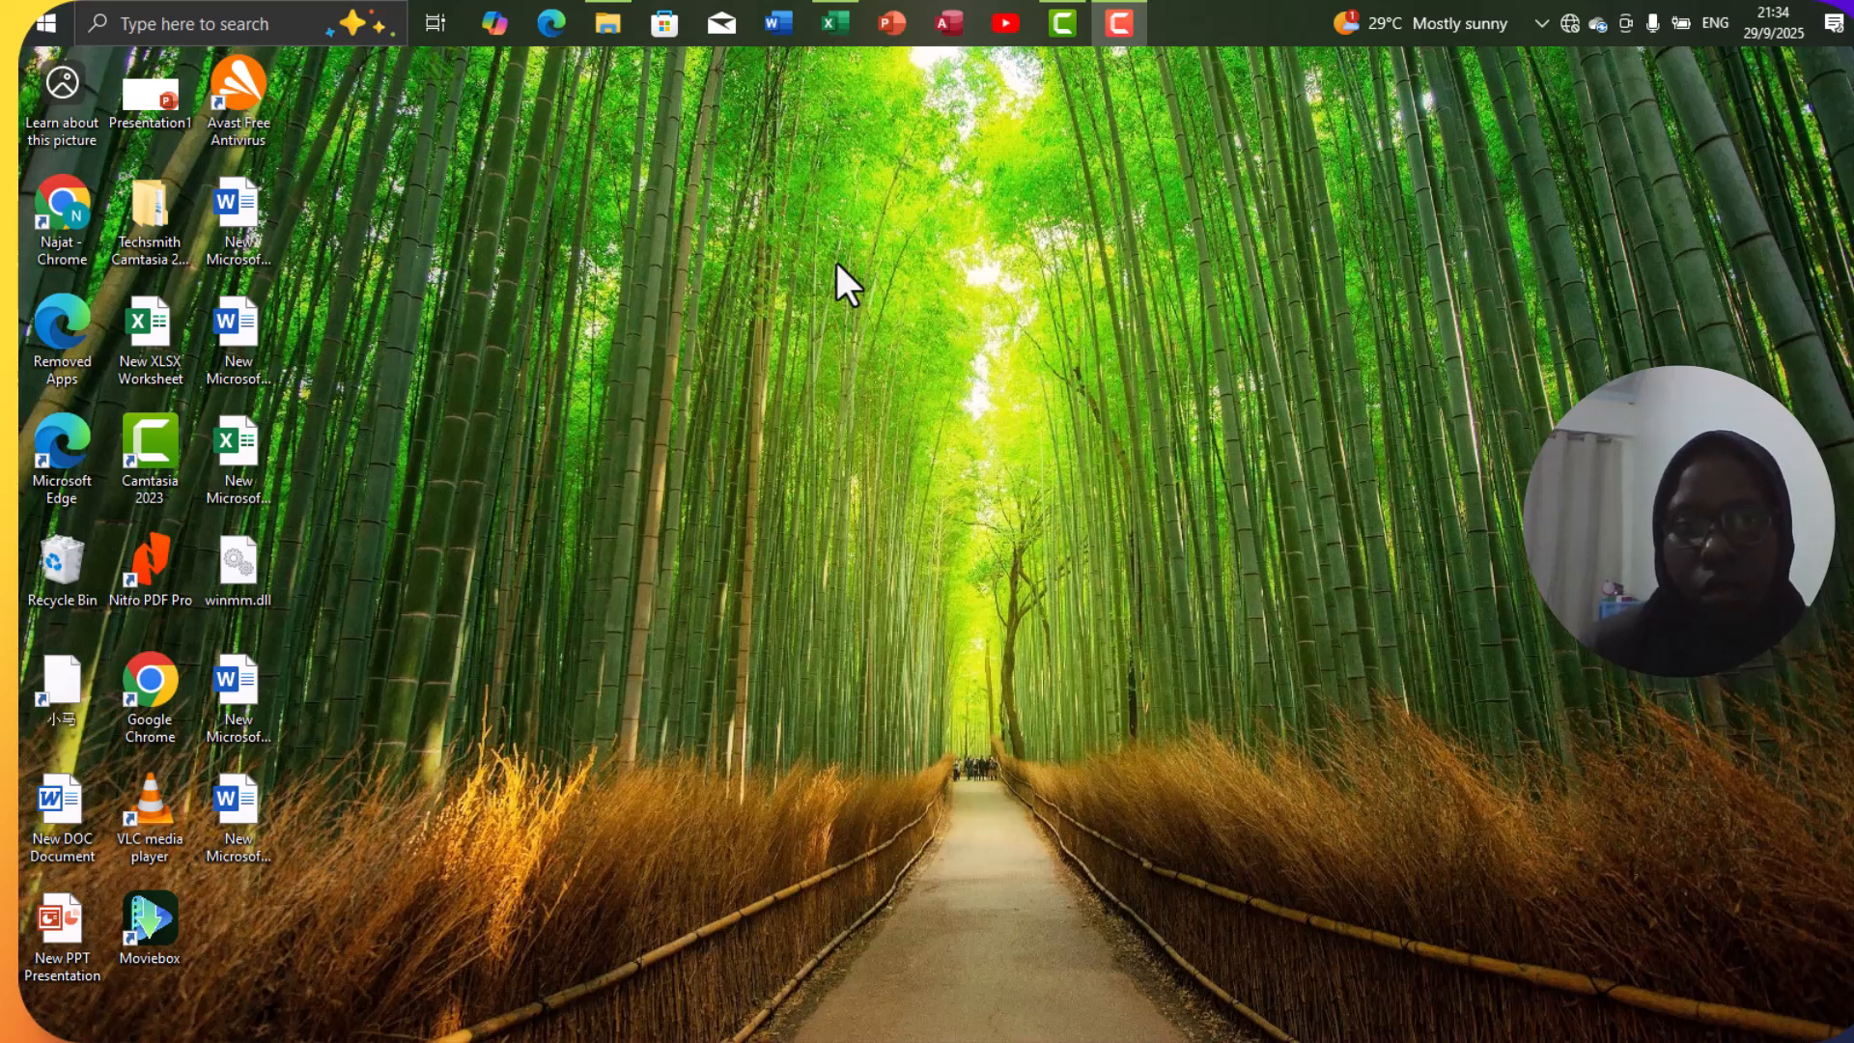
Look at the Microsoft Excel Worksheet option for new desktop items, and switch to the open workbook New Microsoft Excel Worksheet in Excel.
right_click(819, 340)
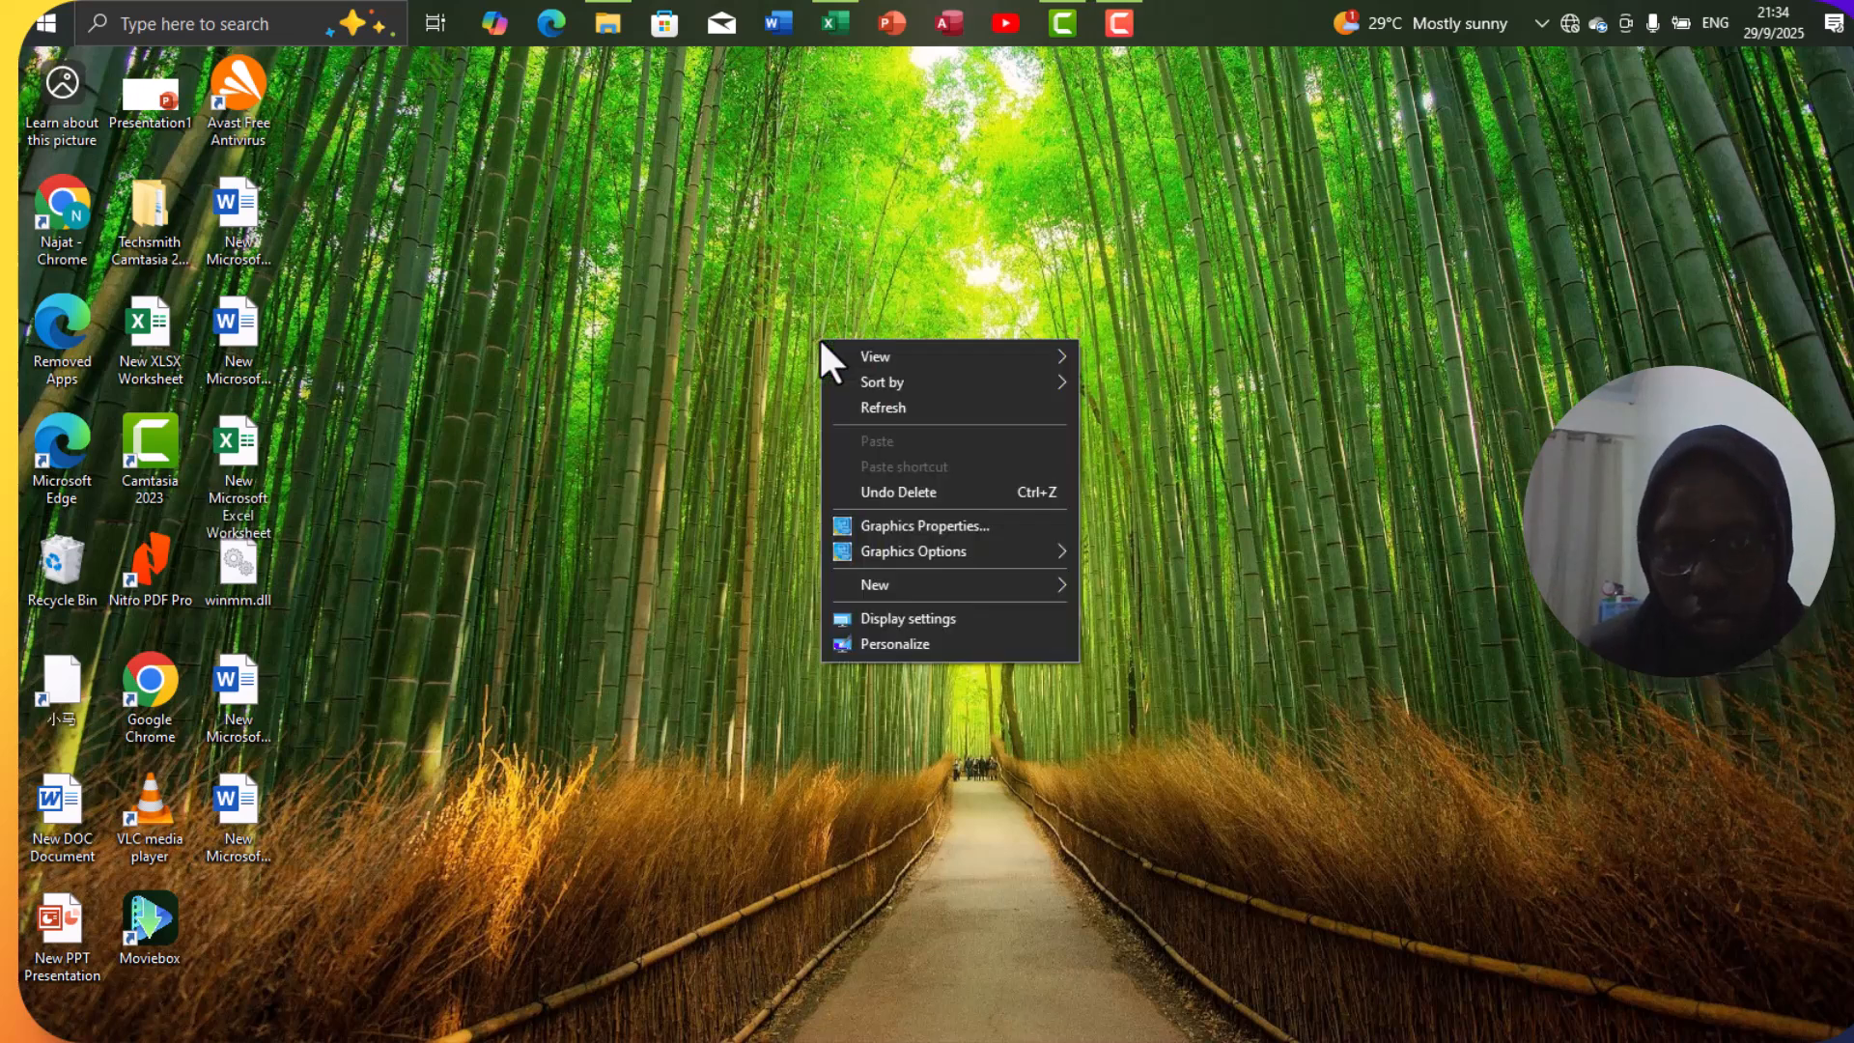
mouse_move(920, 581)
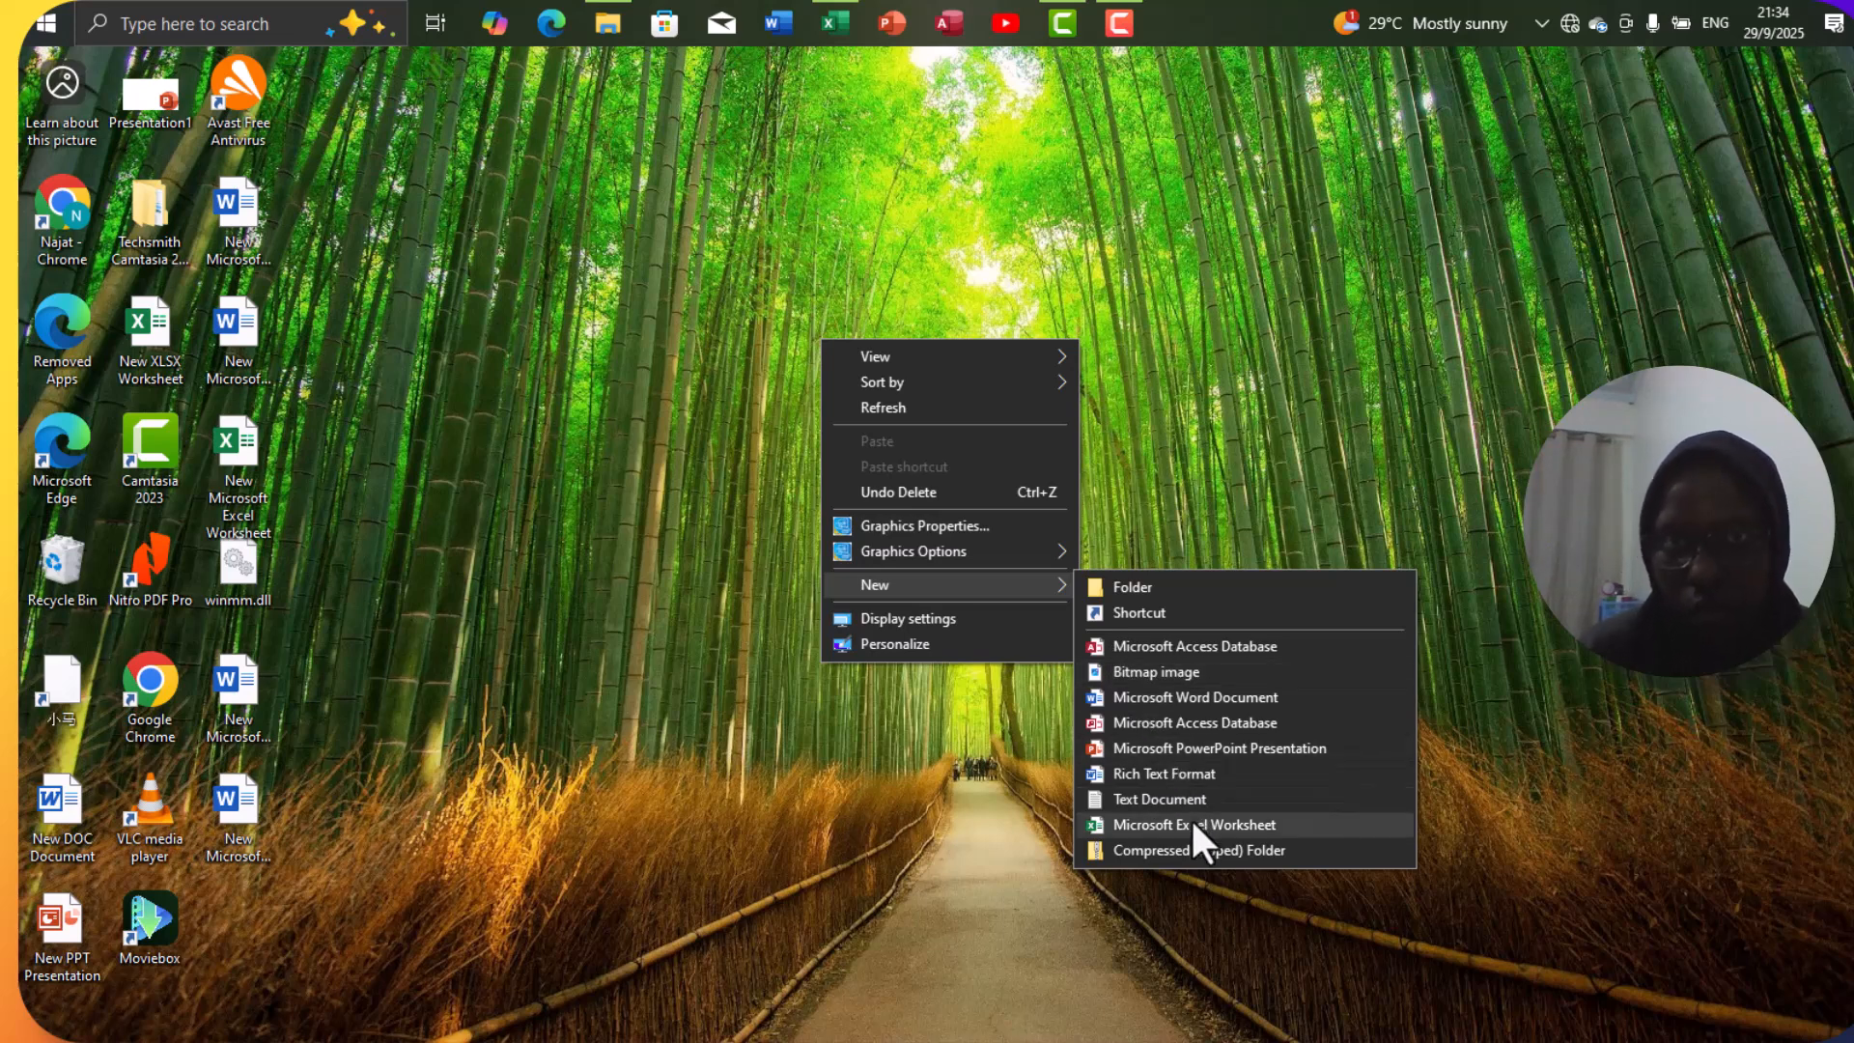
left_click(826, 35)
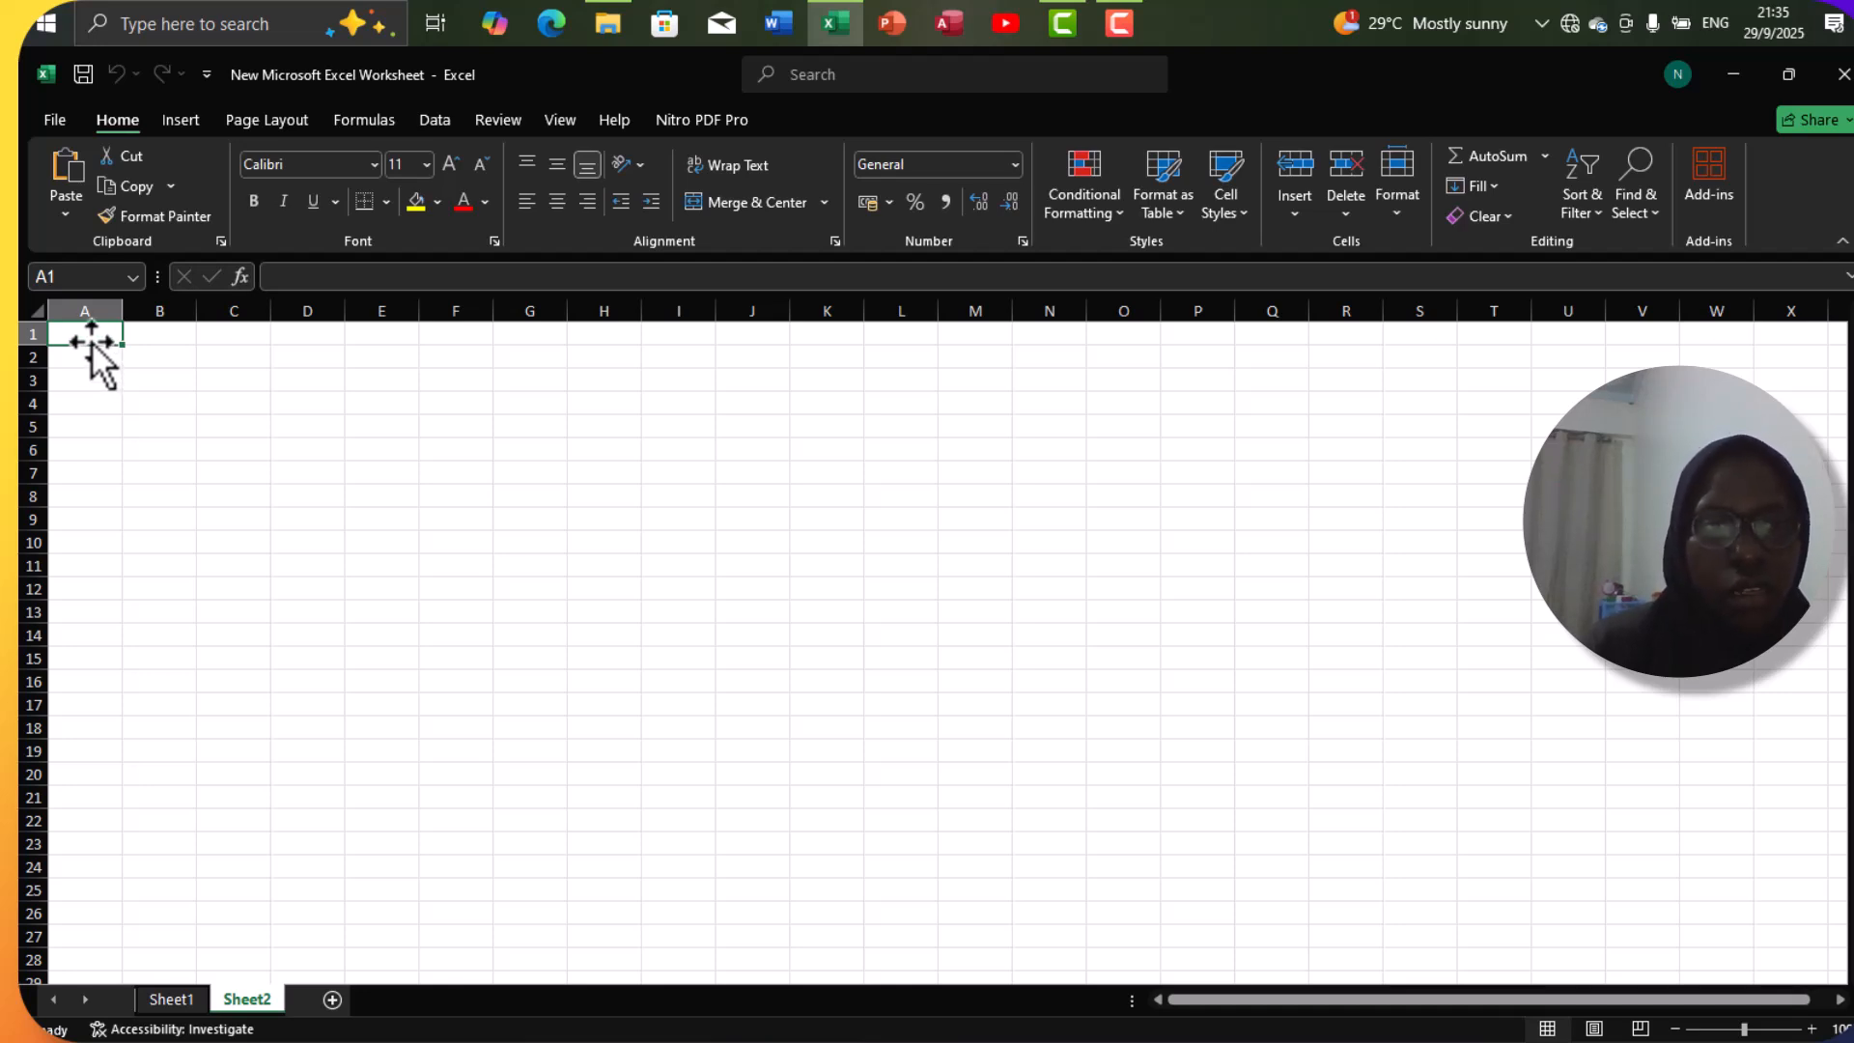
Add two more worksheets, Sheet3 and Sheet4, to the workbook and return to Sheet2.
left_click(333, 999)
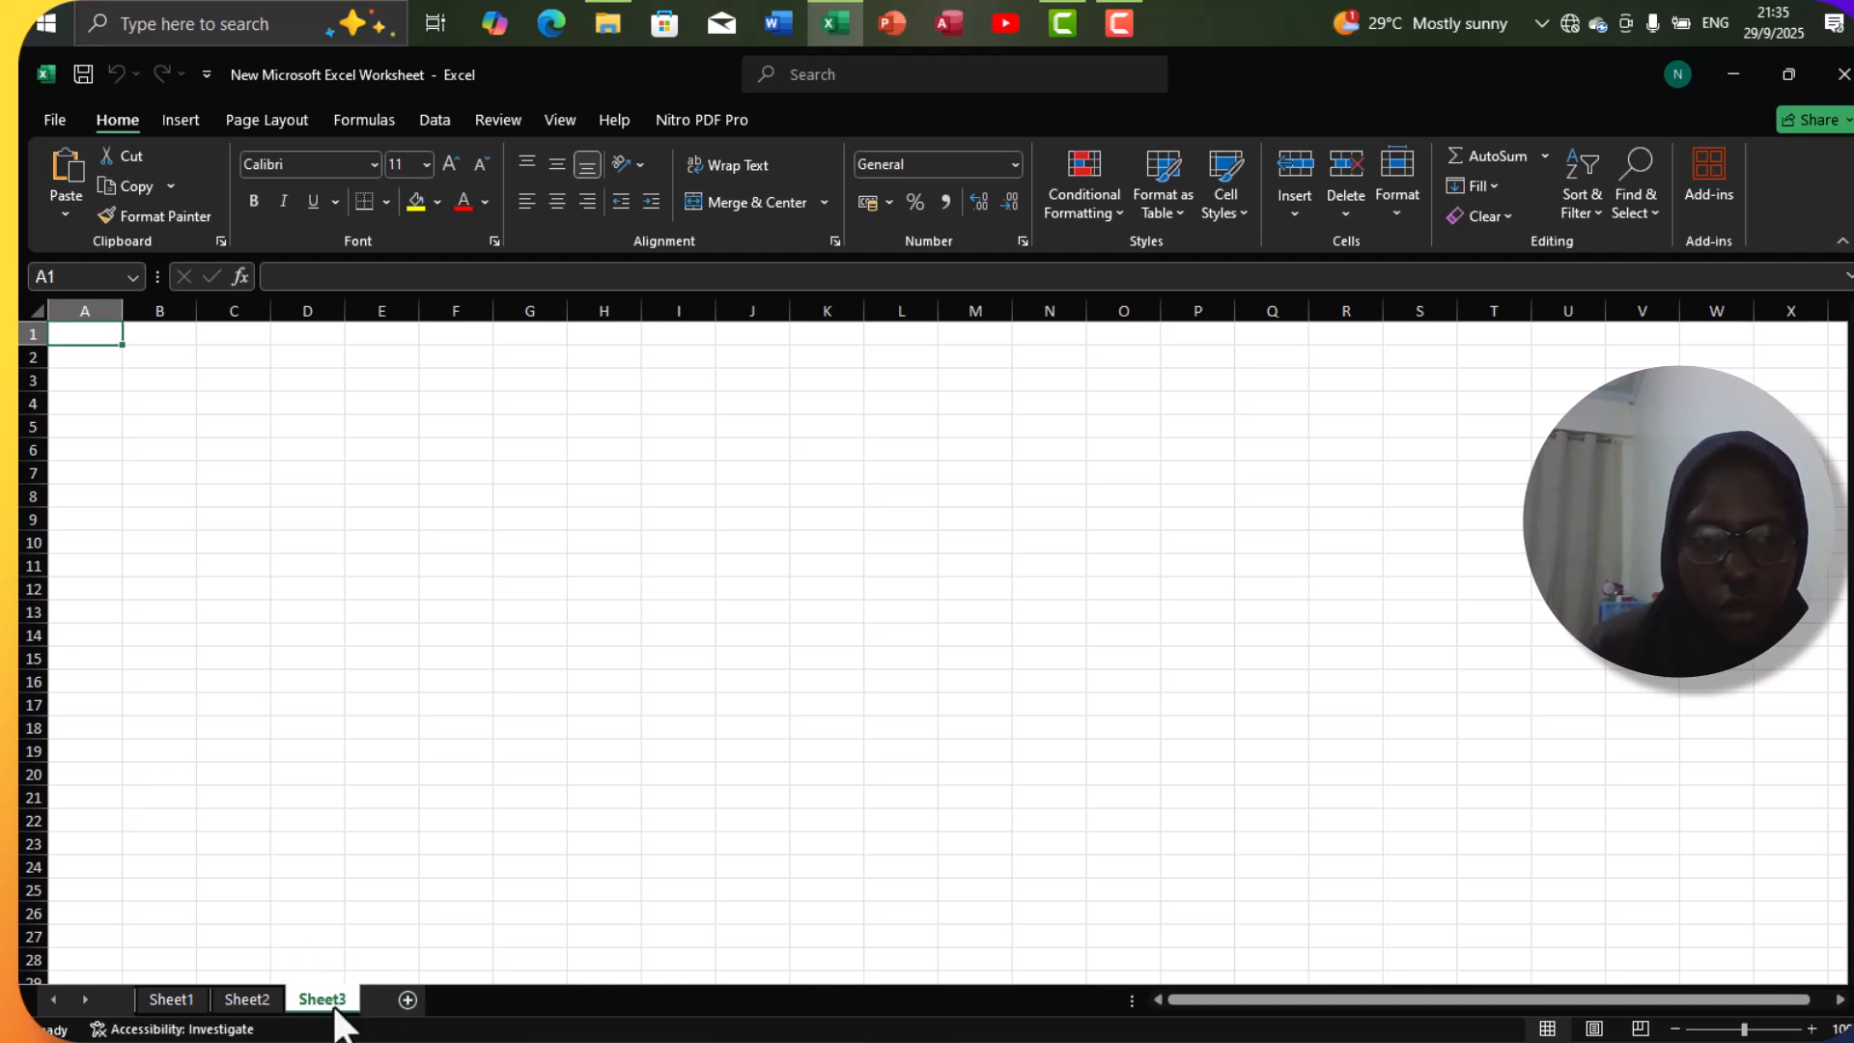
left_click(408, 999)
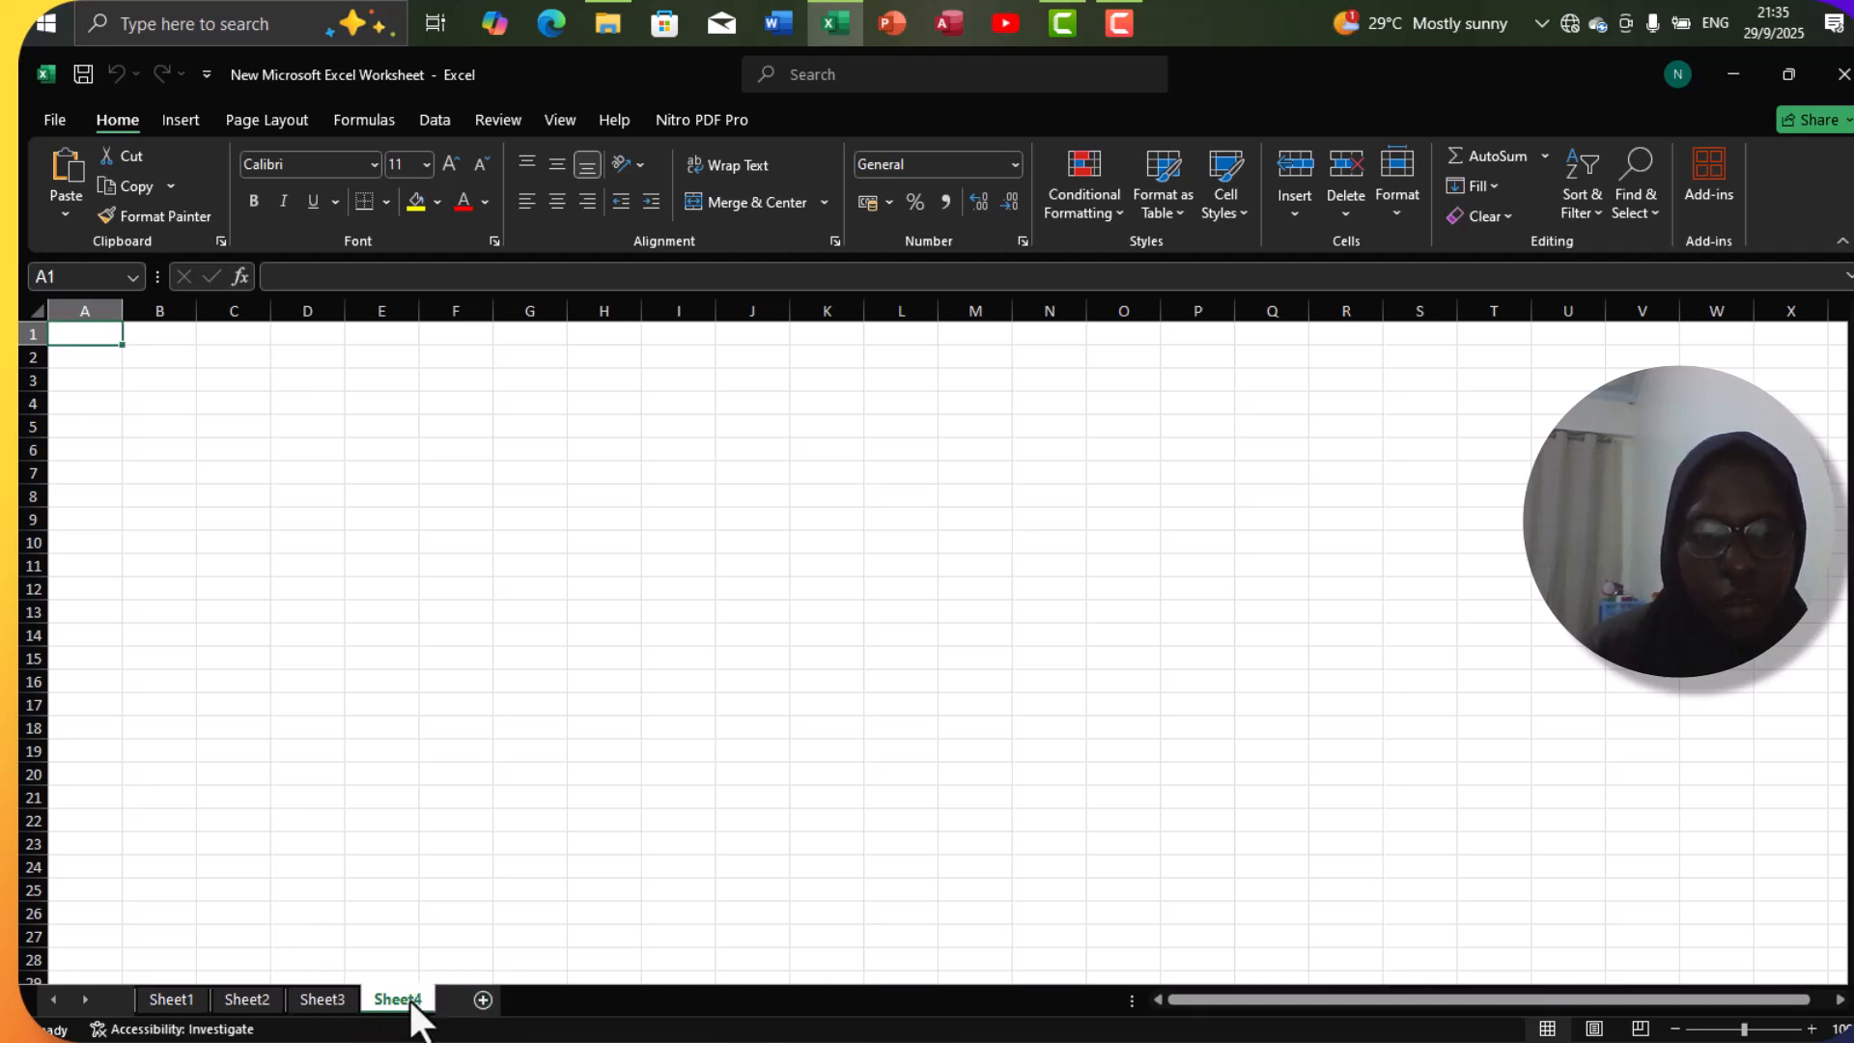
left_click(268, 996)
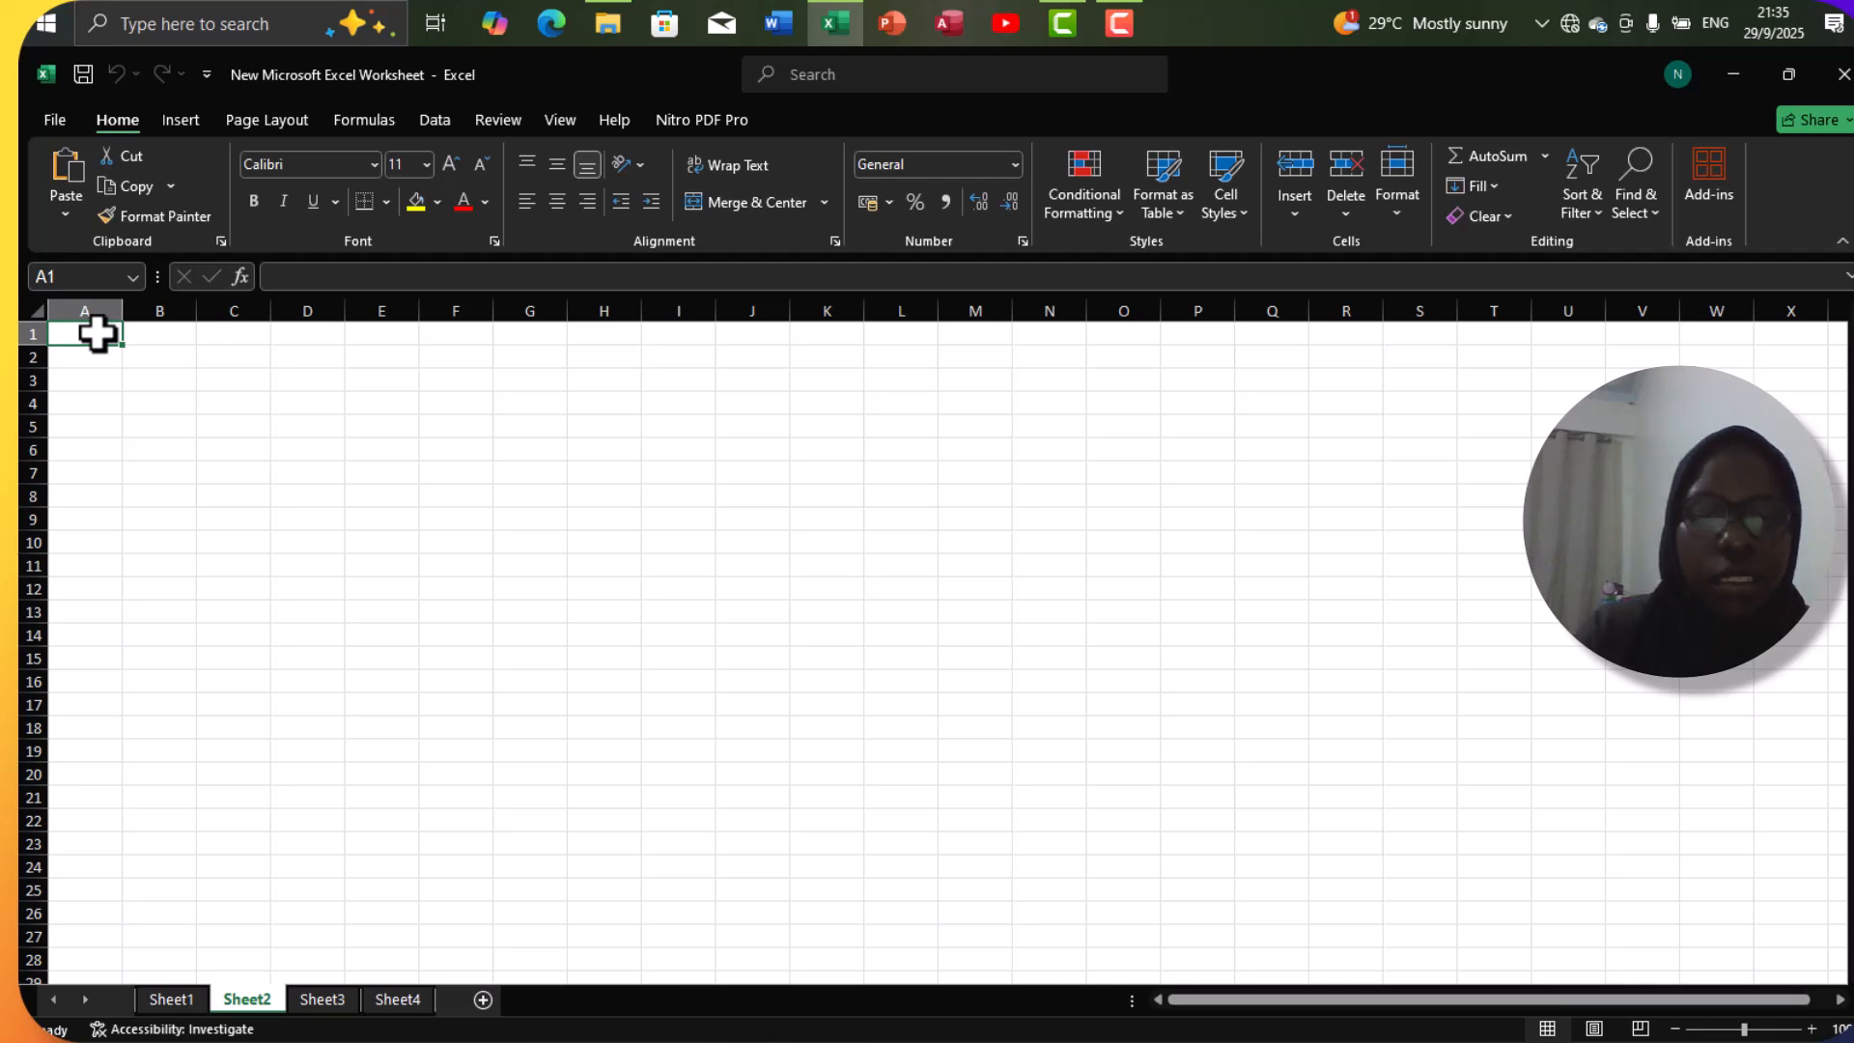
Enter "name" in cell A1 and 12 in cell A2 of Sheet2.
double_click(97, 334)
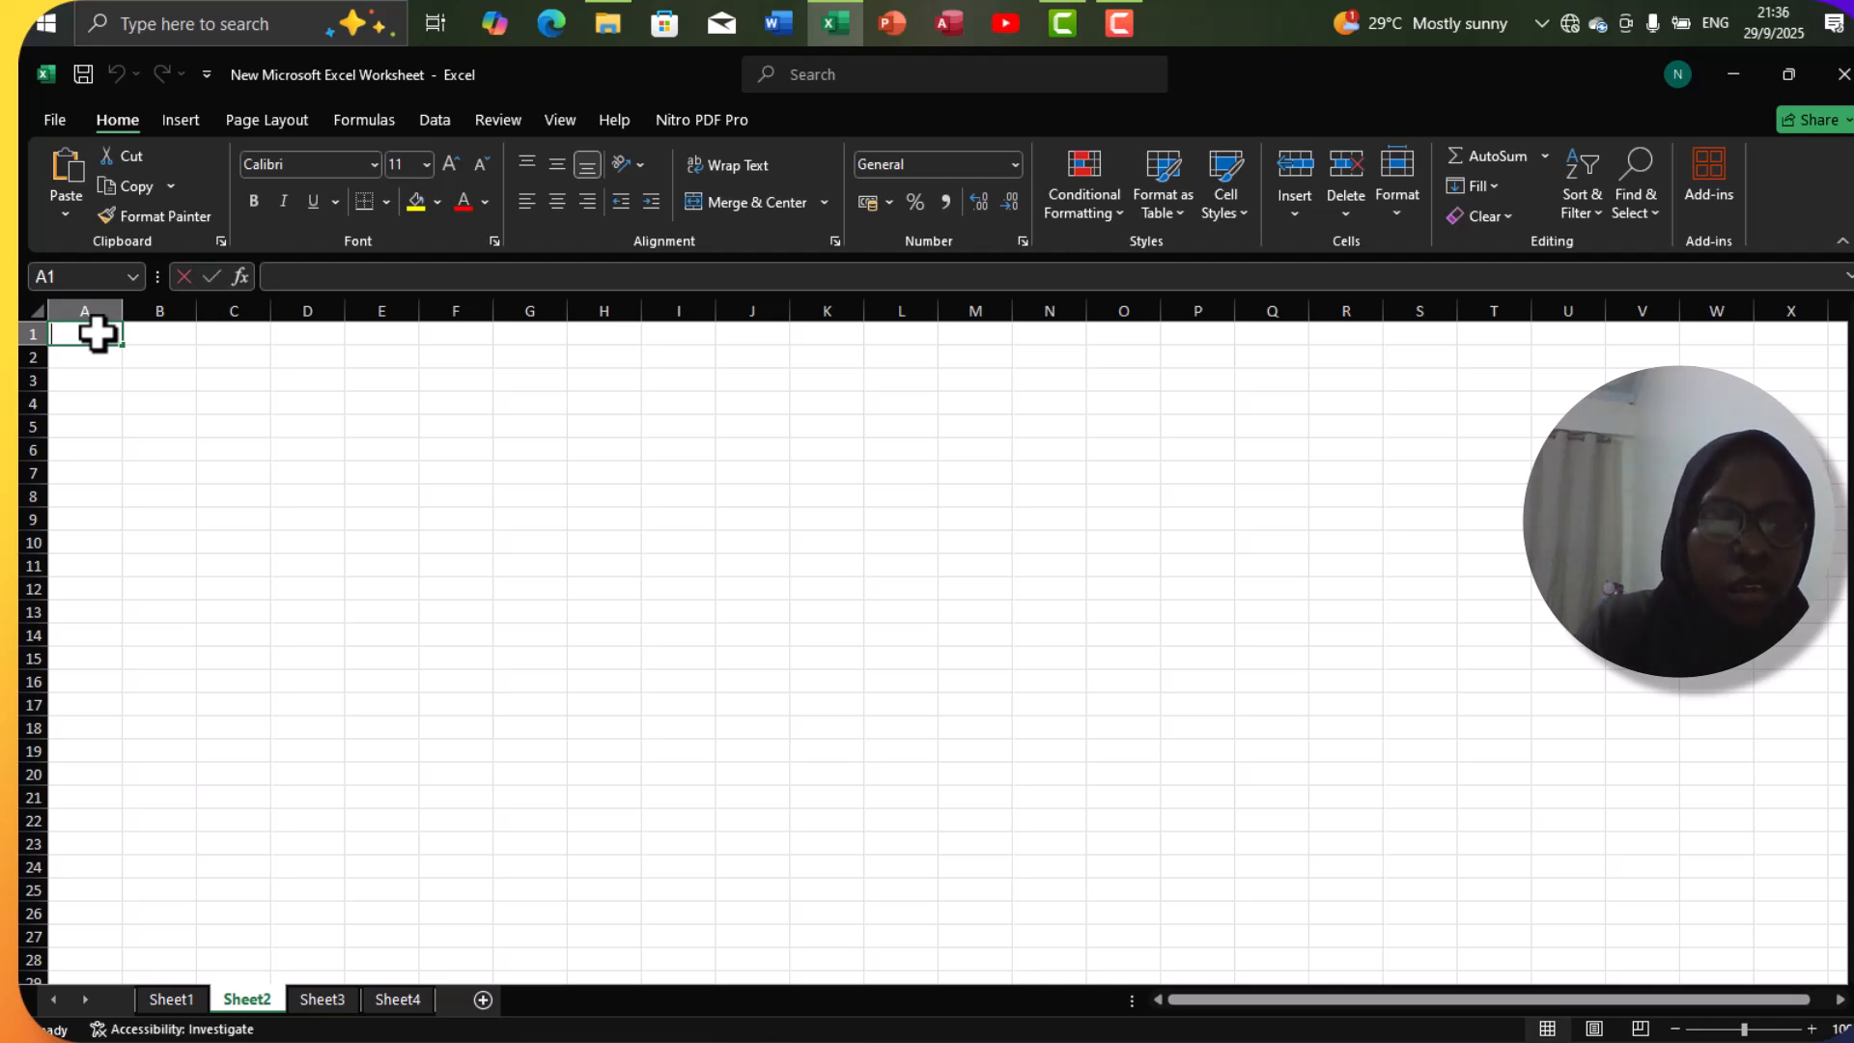
type("name")
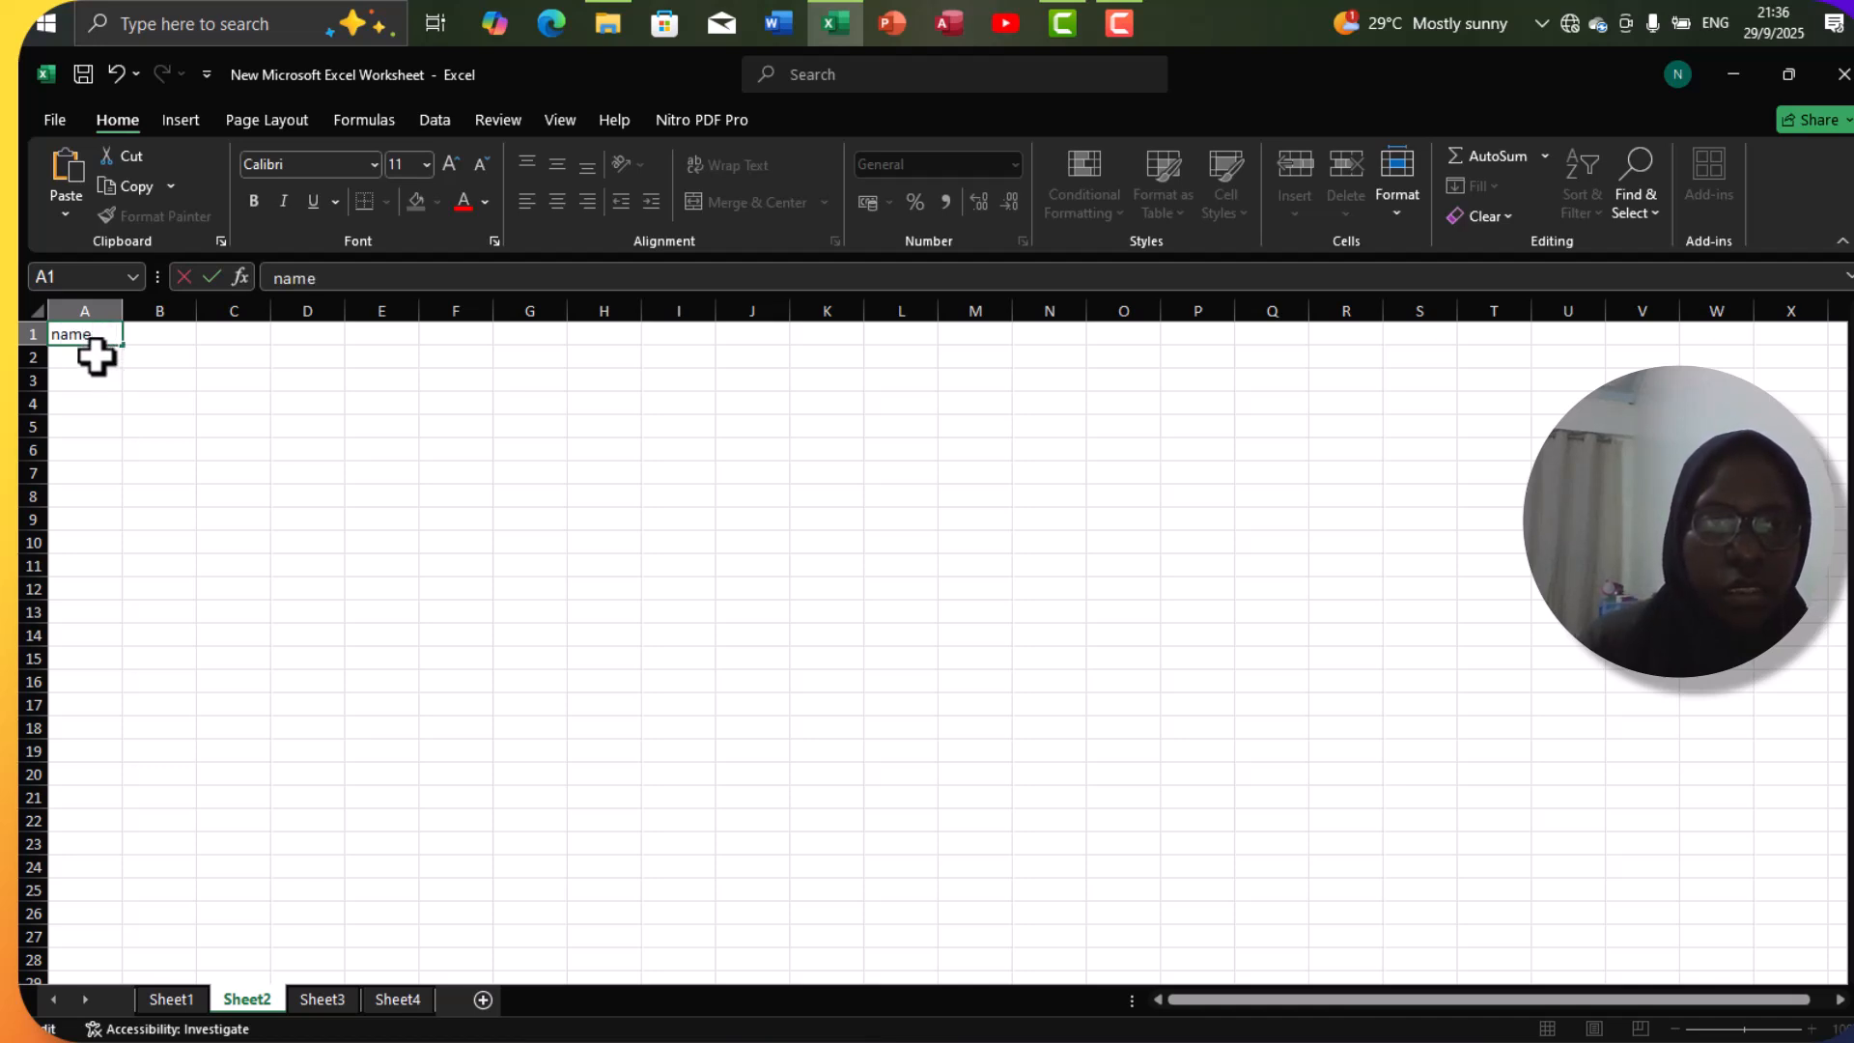
key("Return")
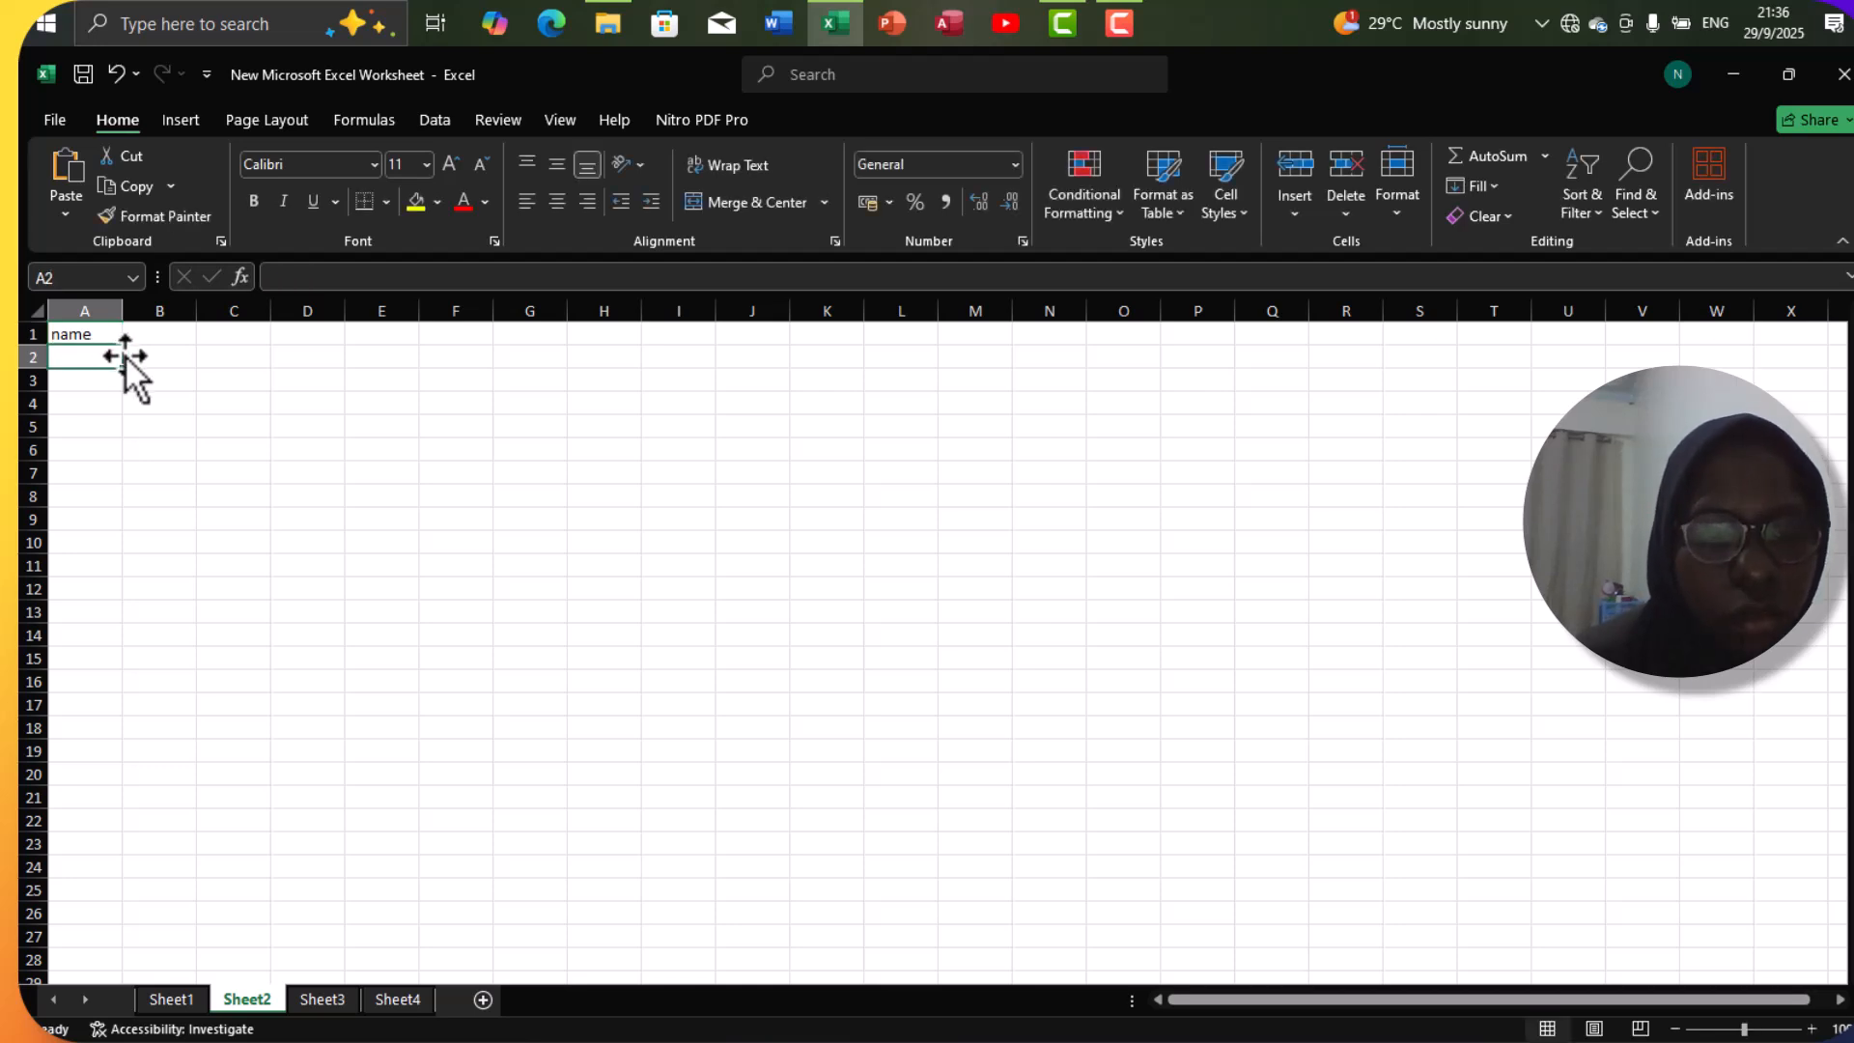
type("12")
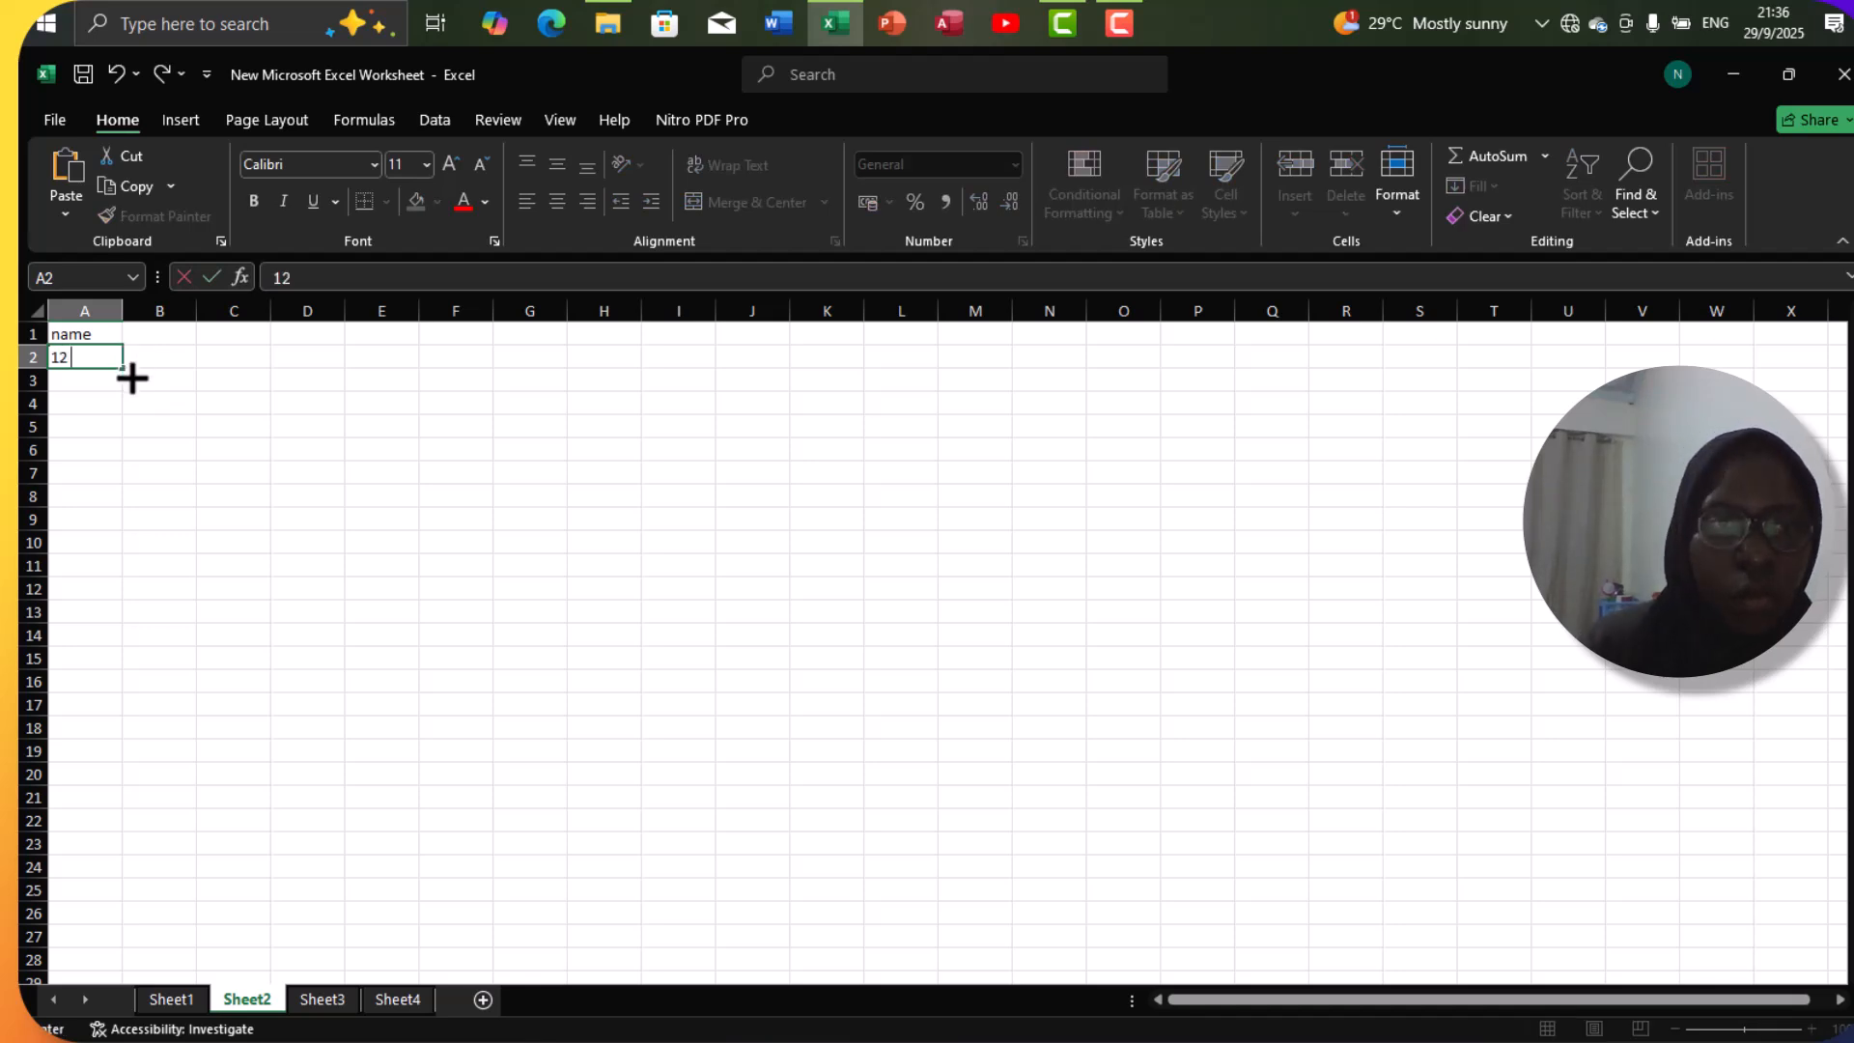
left_click(101, 378)
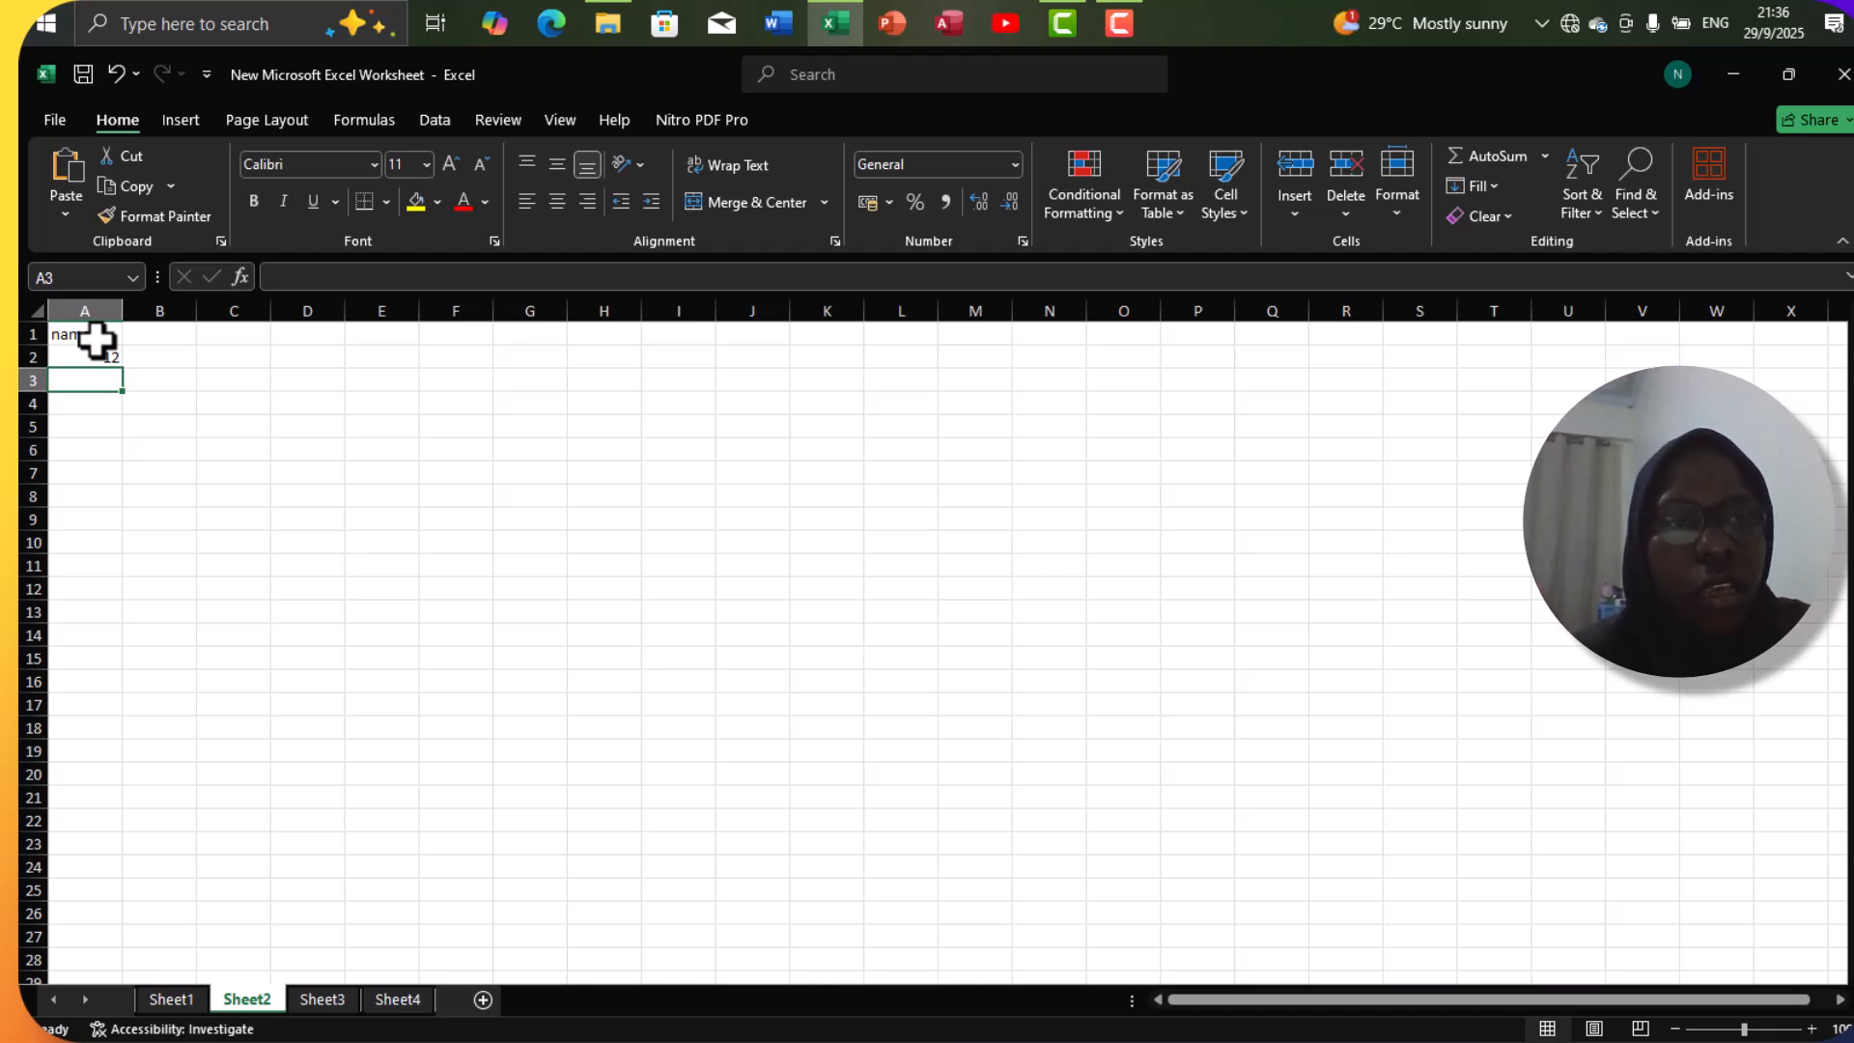
Examine how a cell, rows and a column are highlighted by selecting cell C1, row 1, row 3 and column B.
left_click(212, 337)
double_click(214, 338)
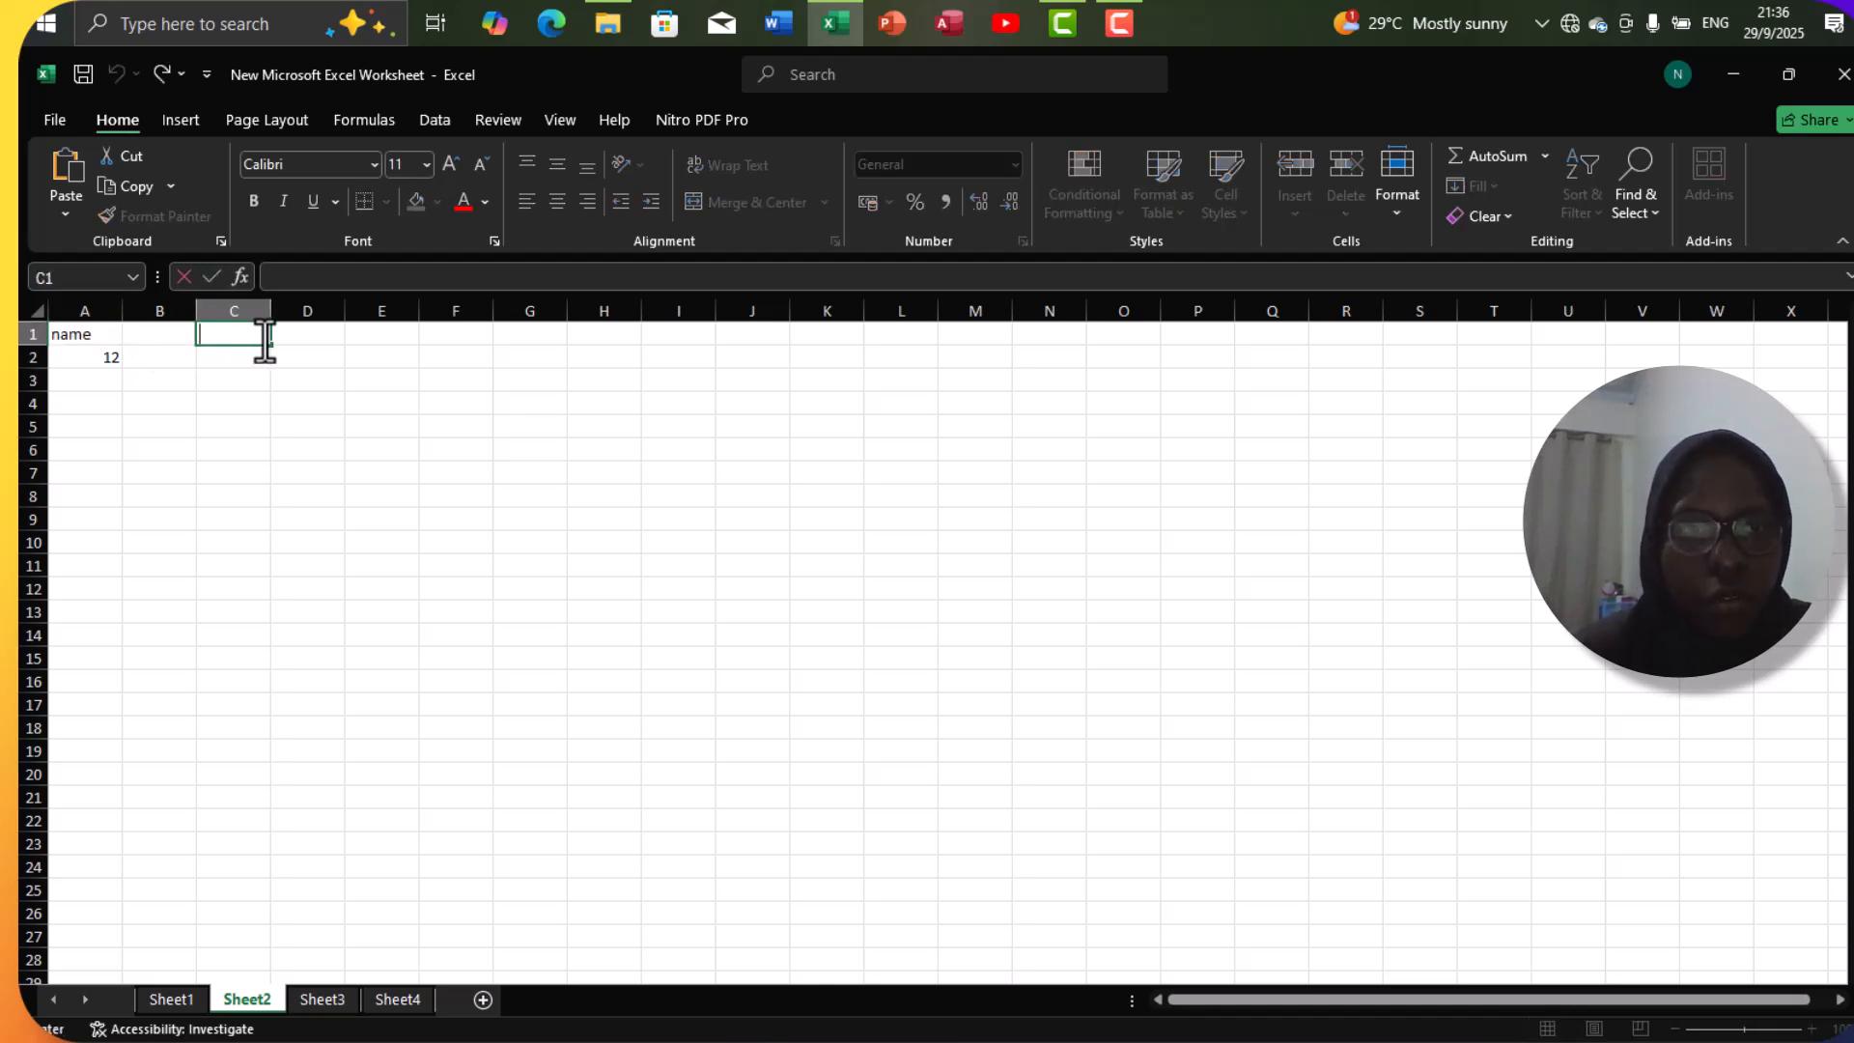
left_click(38, 335)
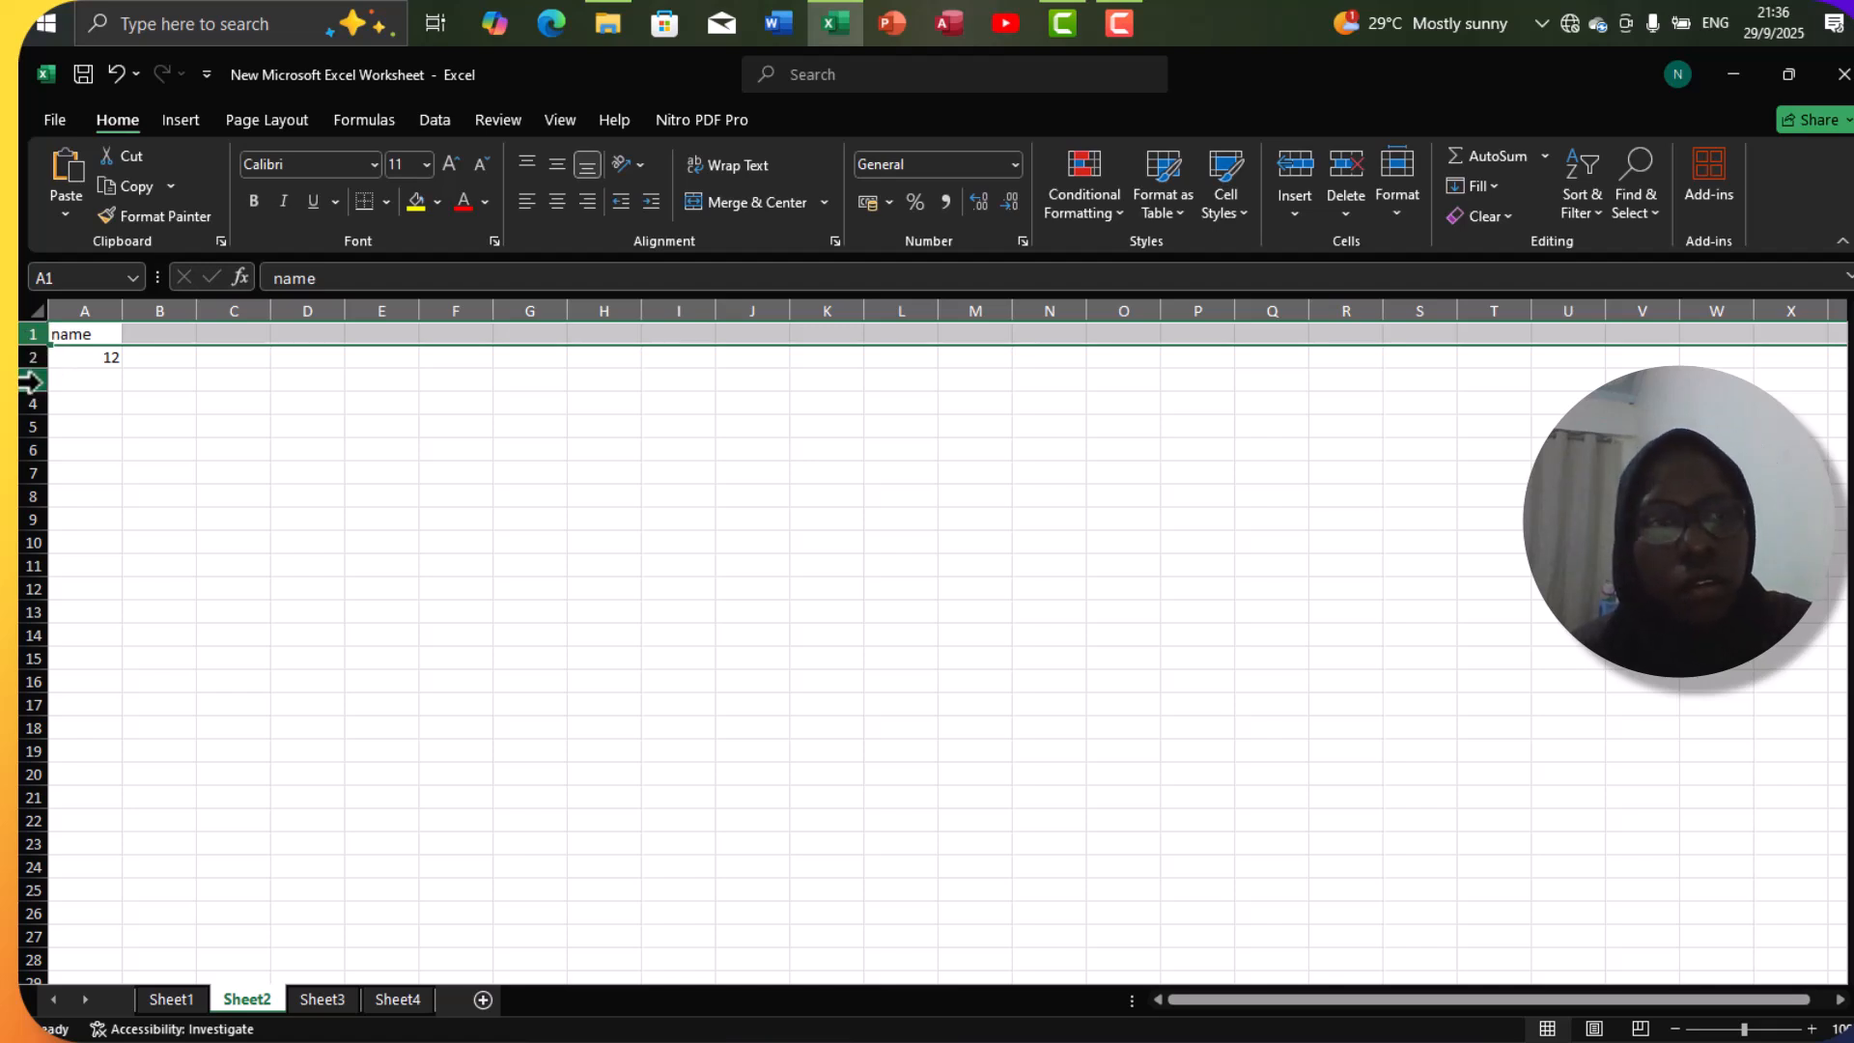
left_click(37, 380)
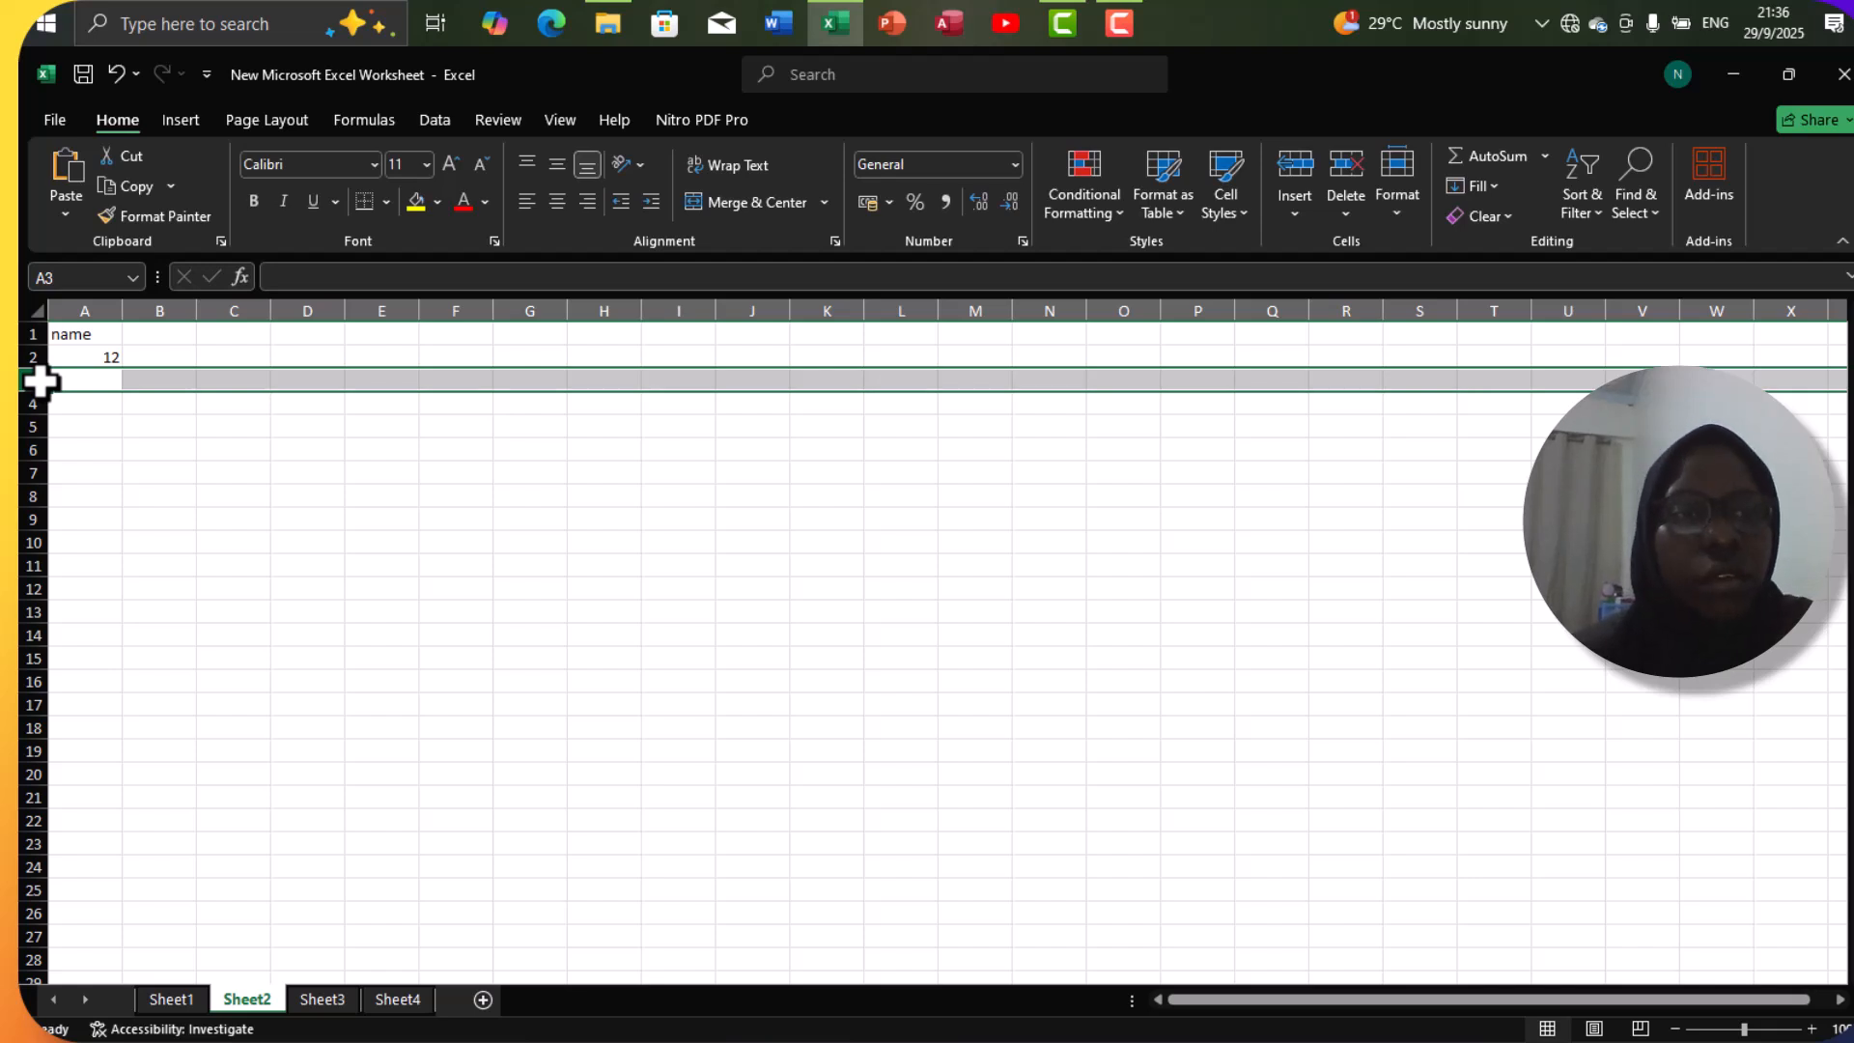
left_click(170, 311)
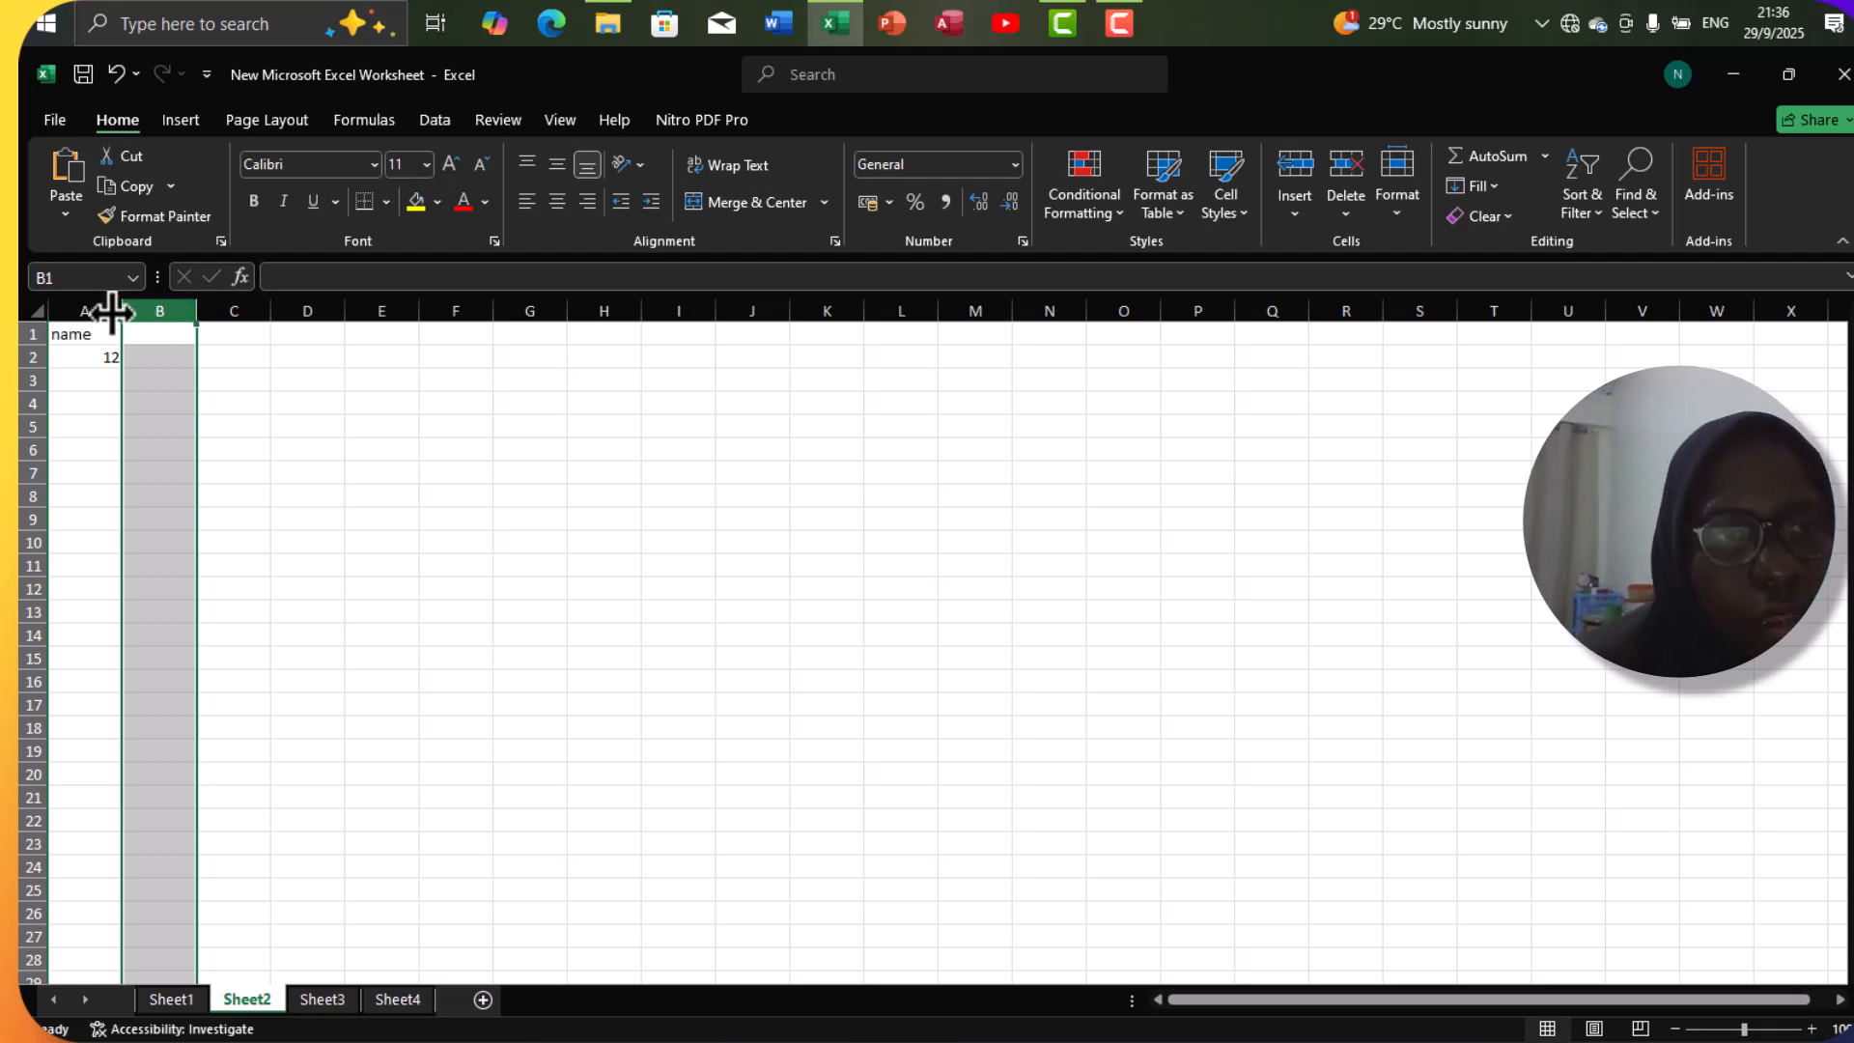
Inspect the cell references of A1 and A2 in the Name Box.
left_click(97, 340)
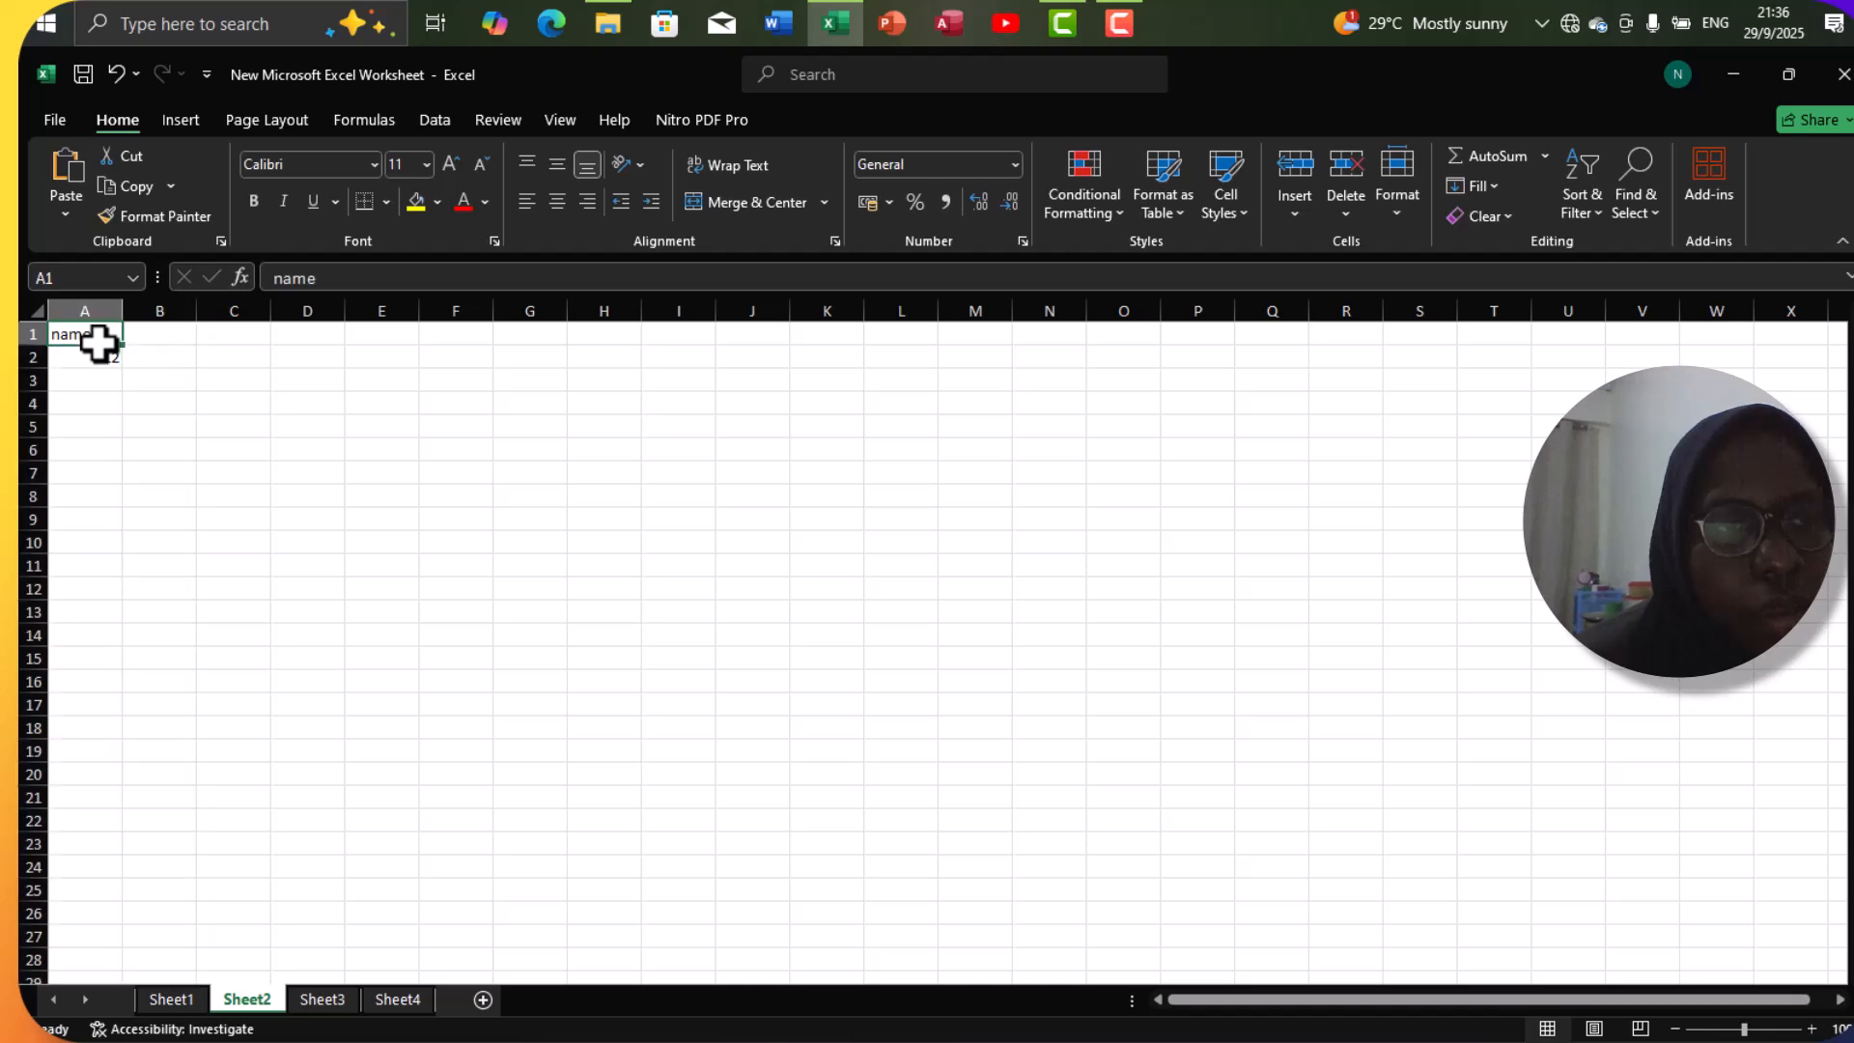
left_click(97, 355)
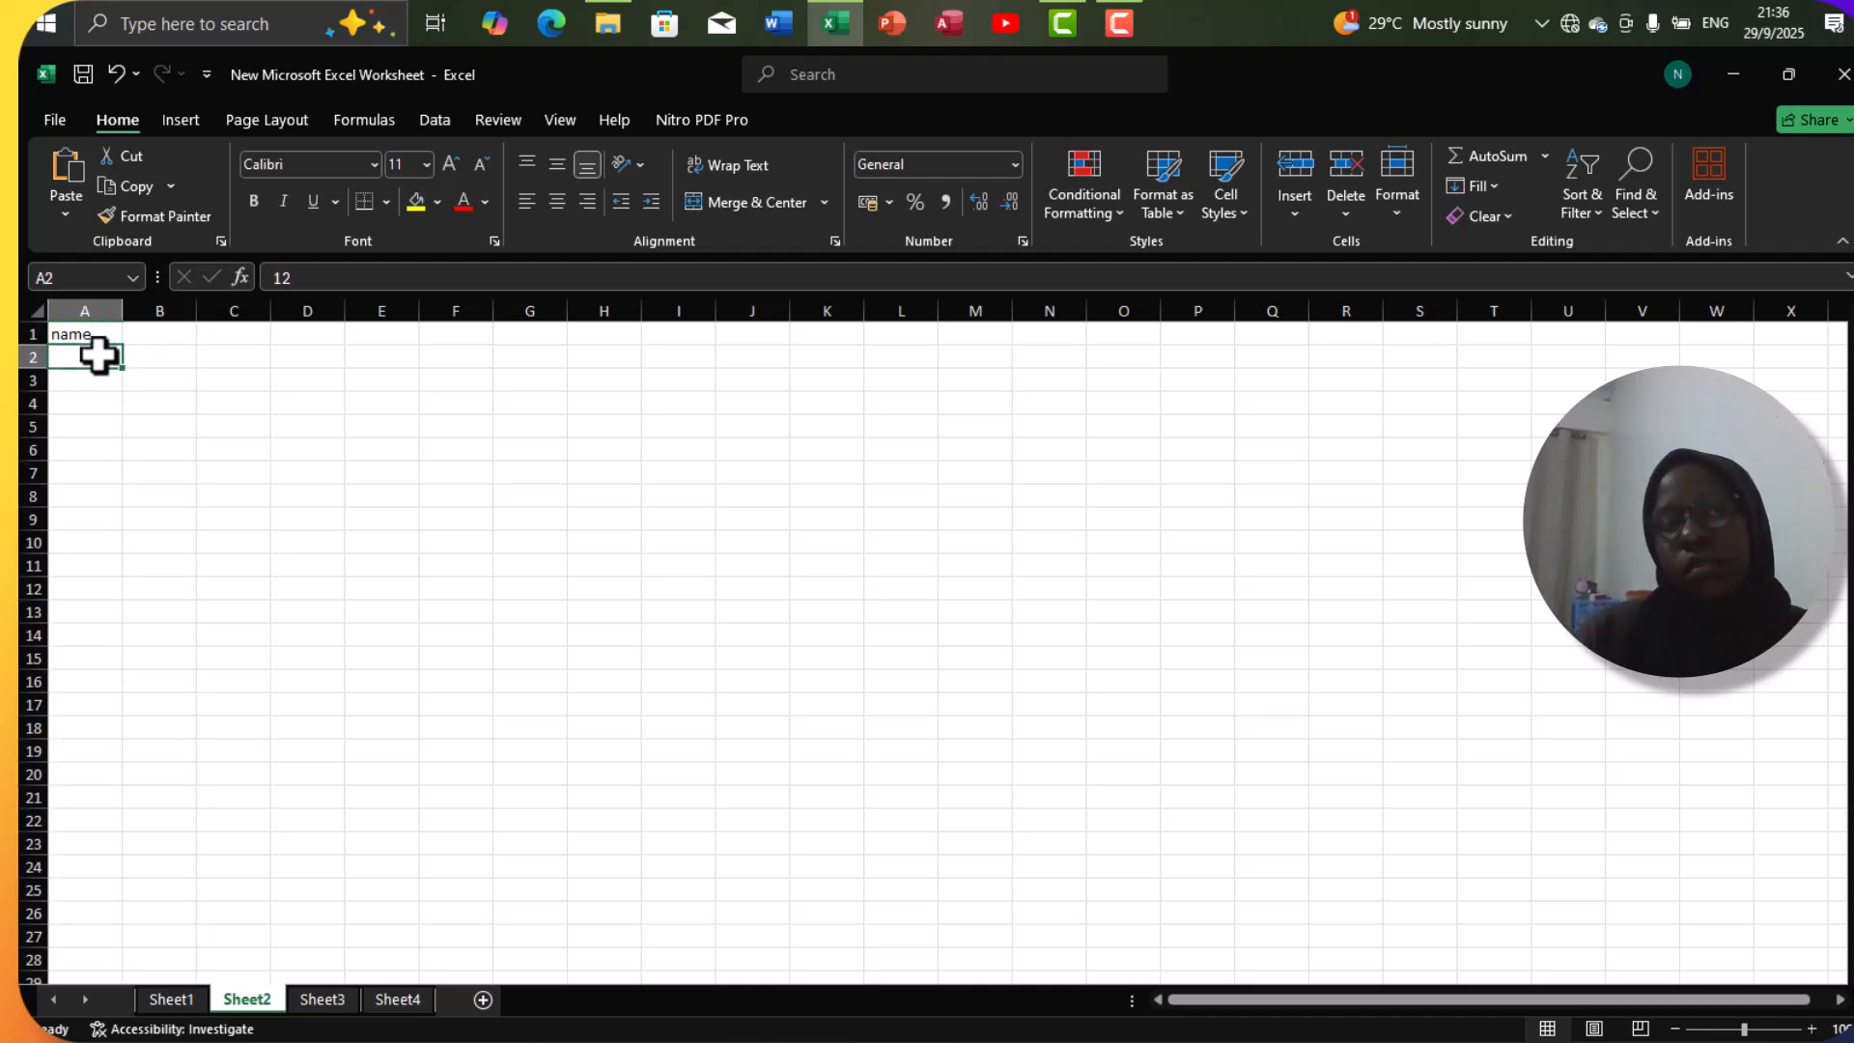
left_click(101, 279)
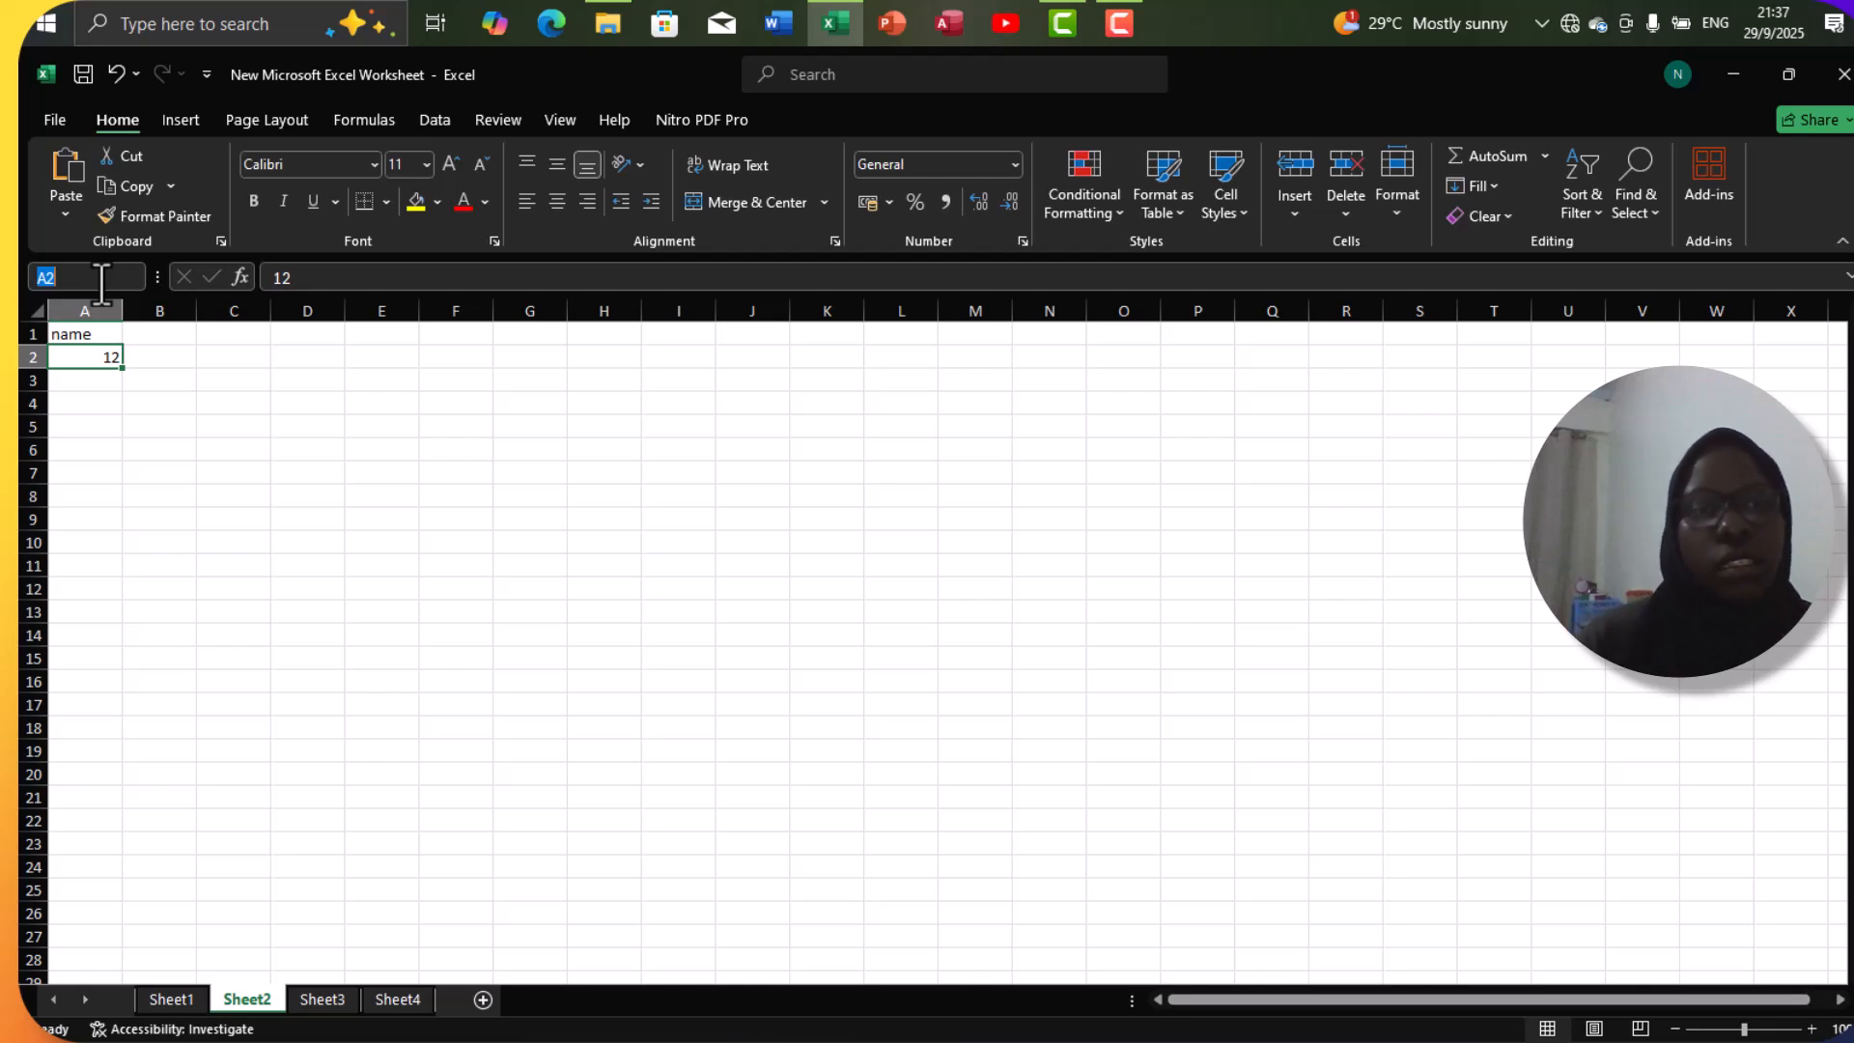
Examine a single-cell selection at D6, the range D5:E6, and the formula bar for cell B2.
left_click(316, 450)
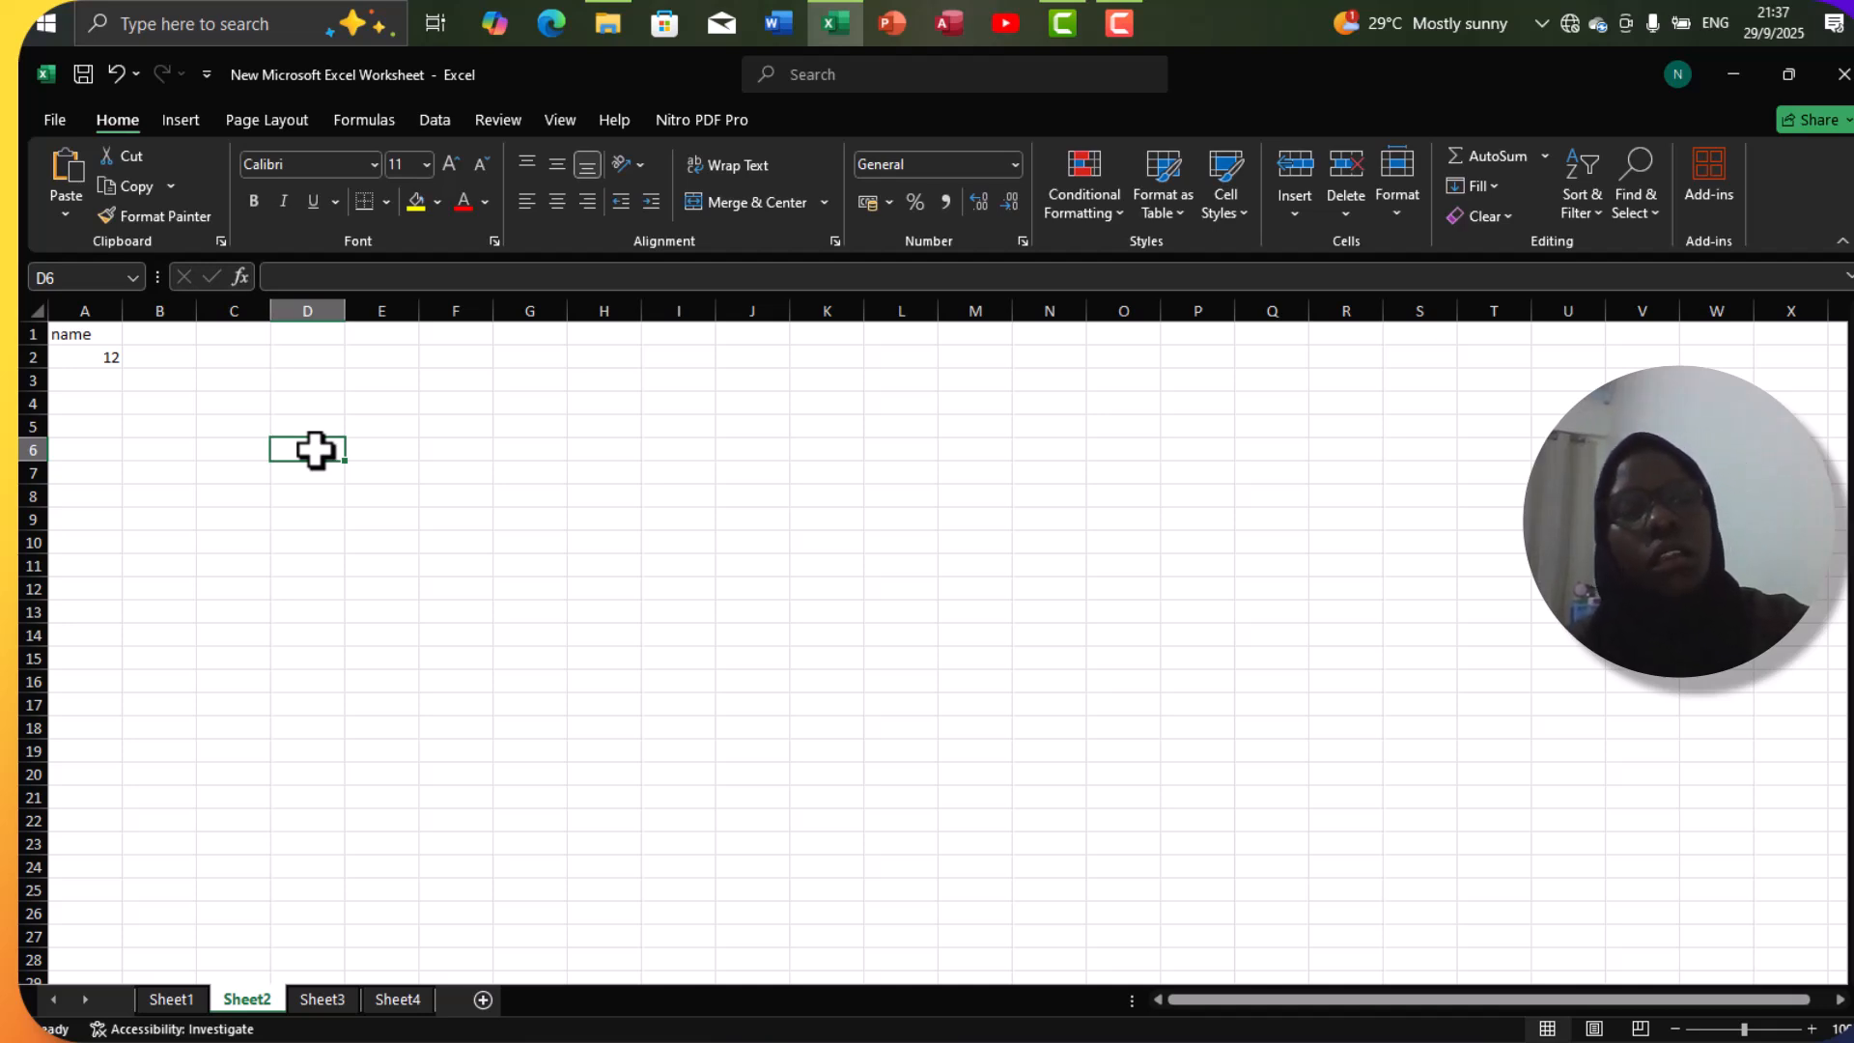
left_click_drag(316, 450, 354, 423)
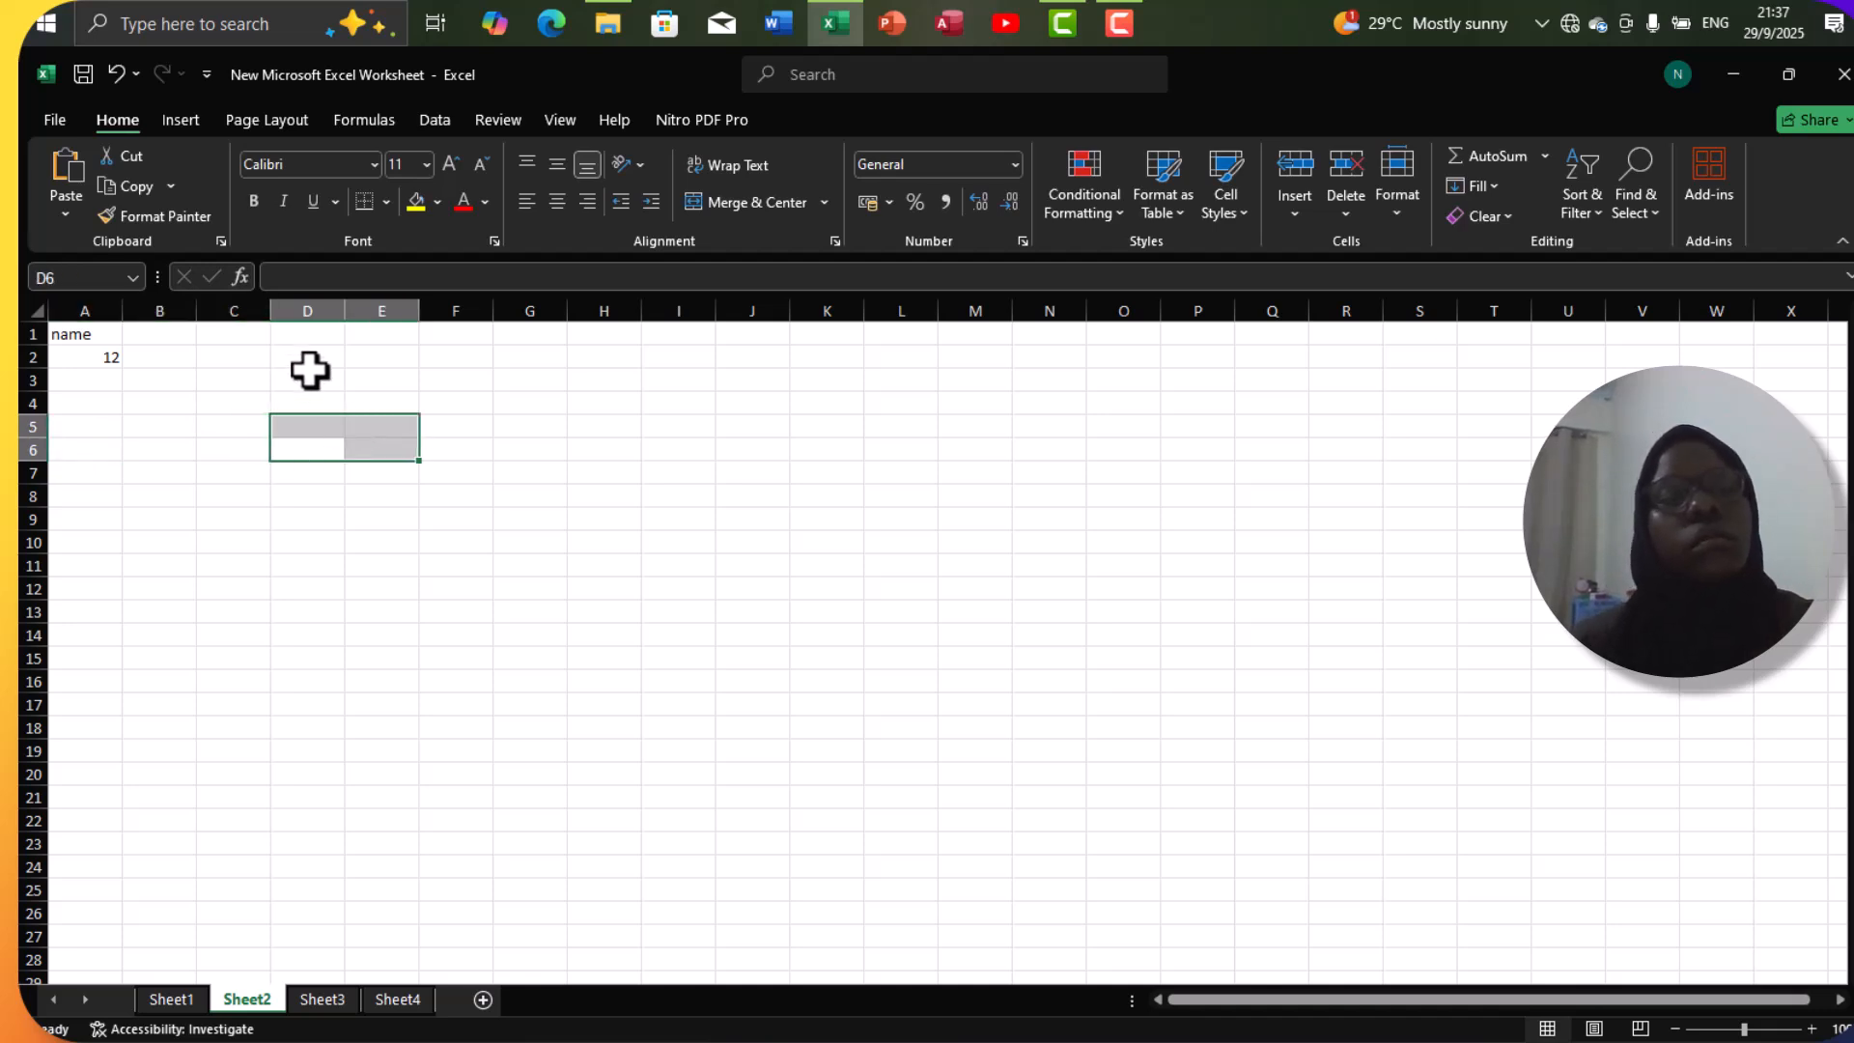
left_click(157, 361)
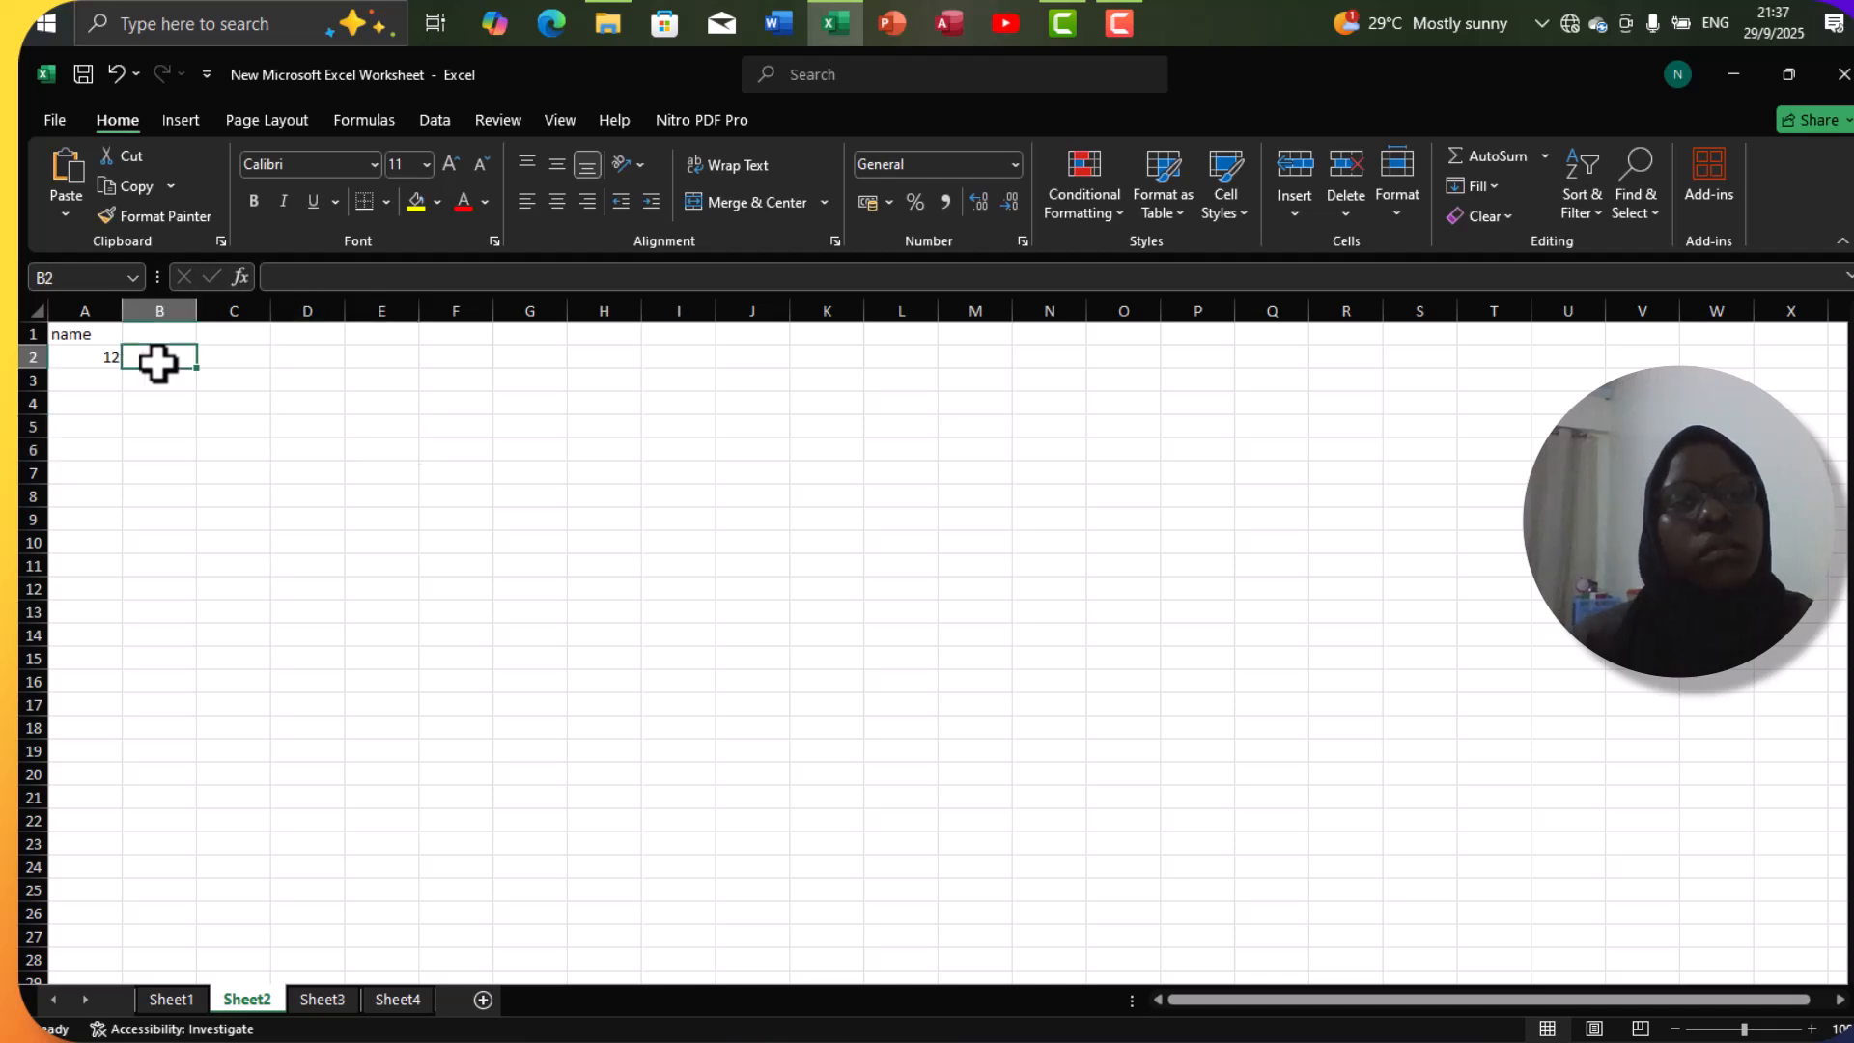
left_click(305, 280)
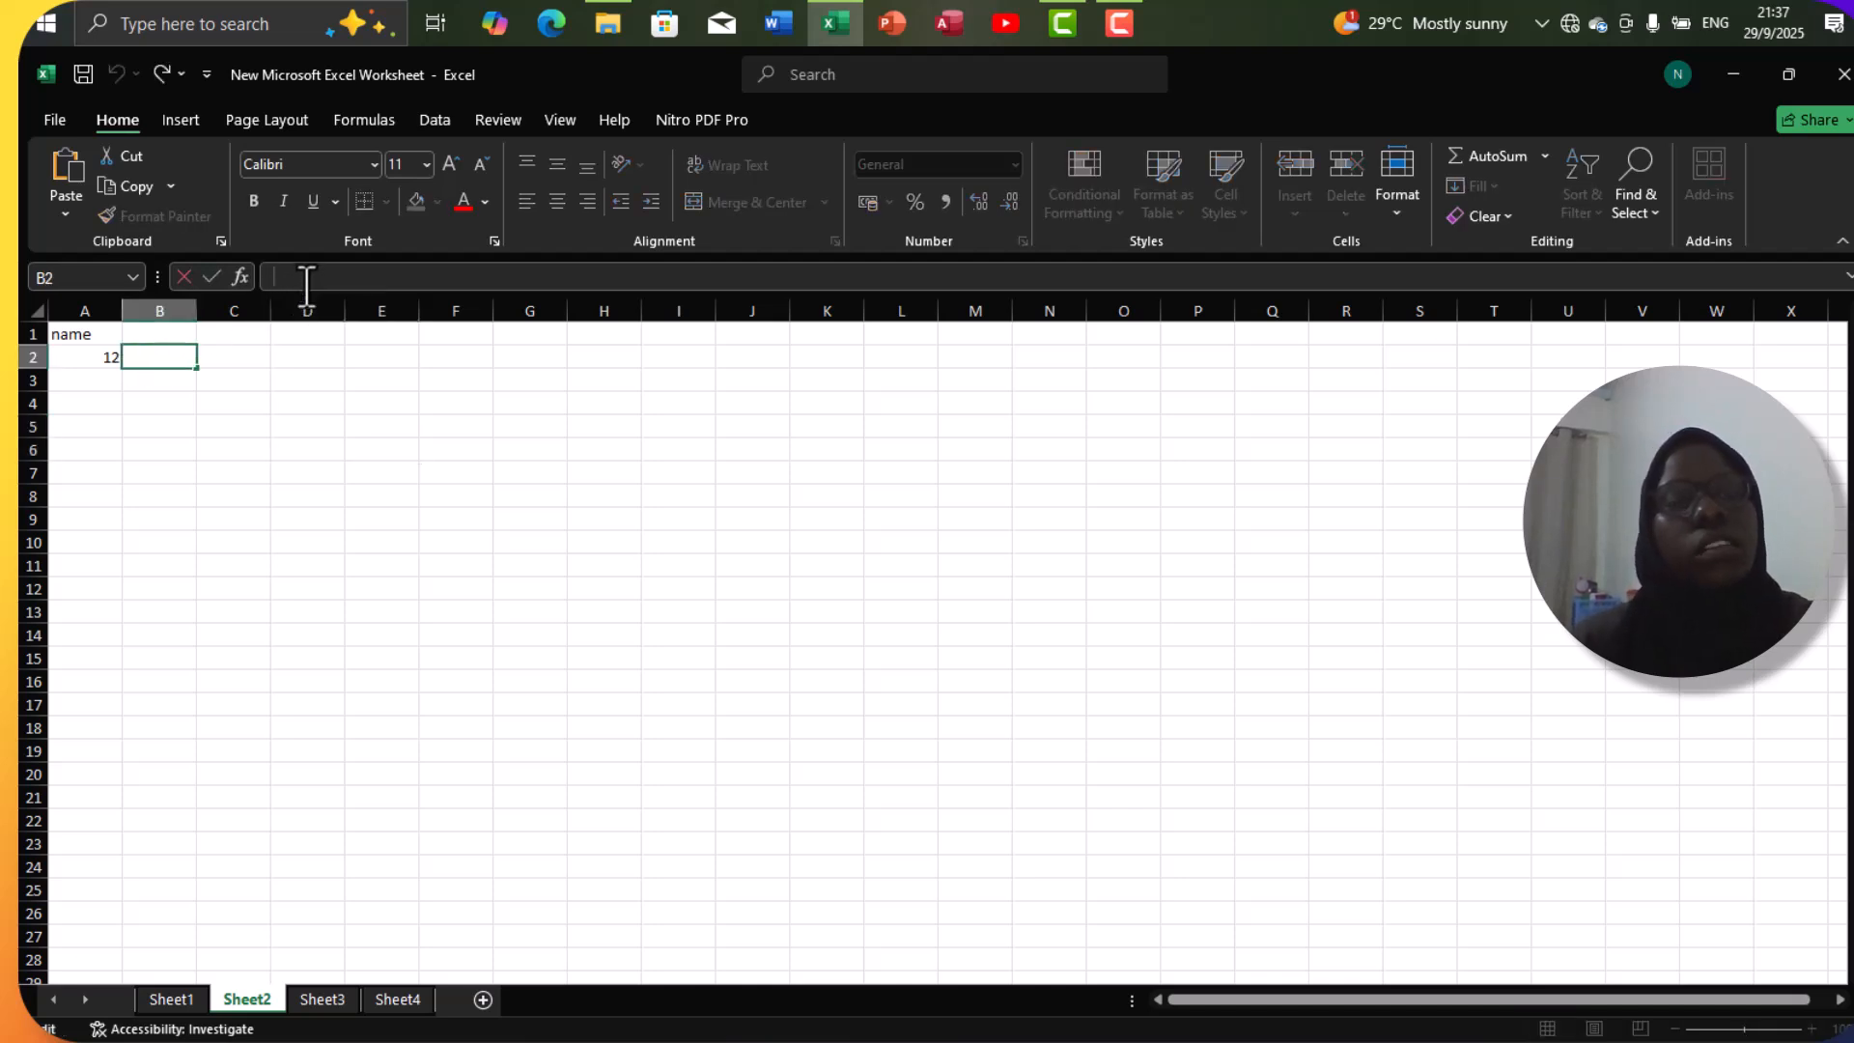
left_click(238, 334)
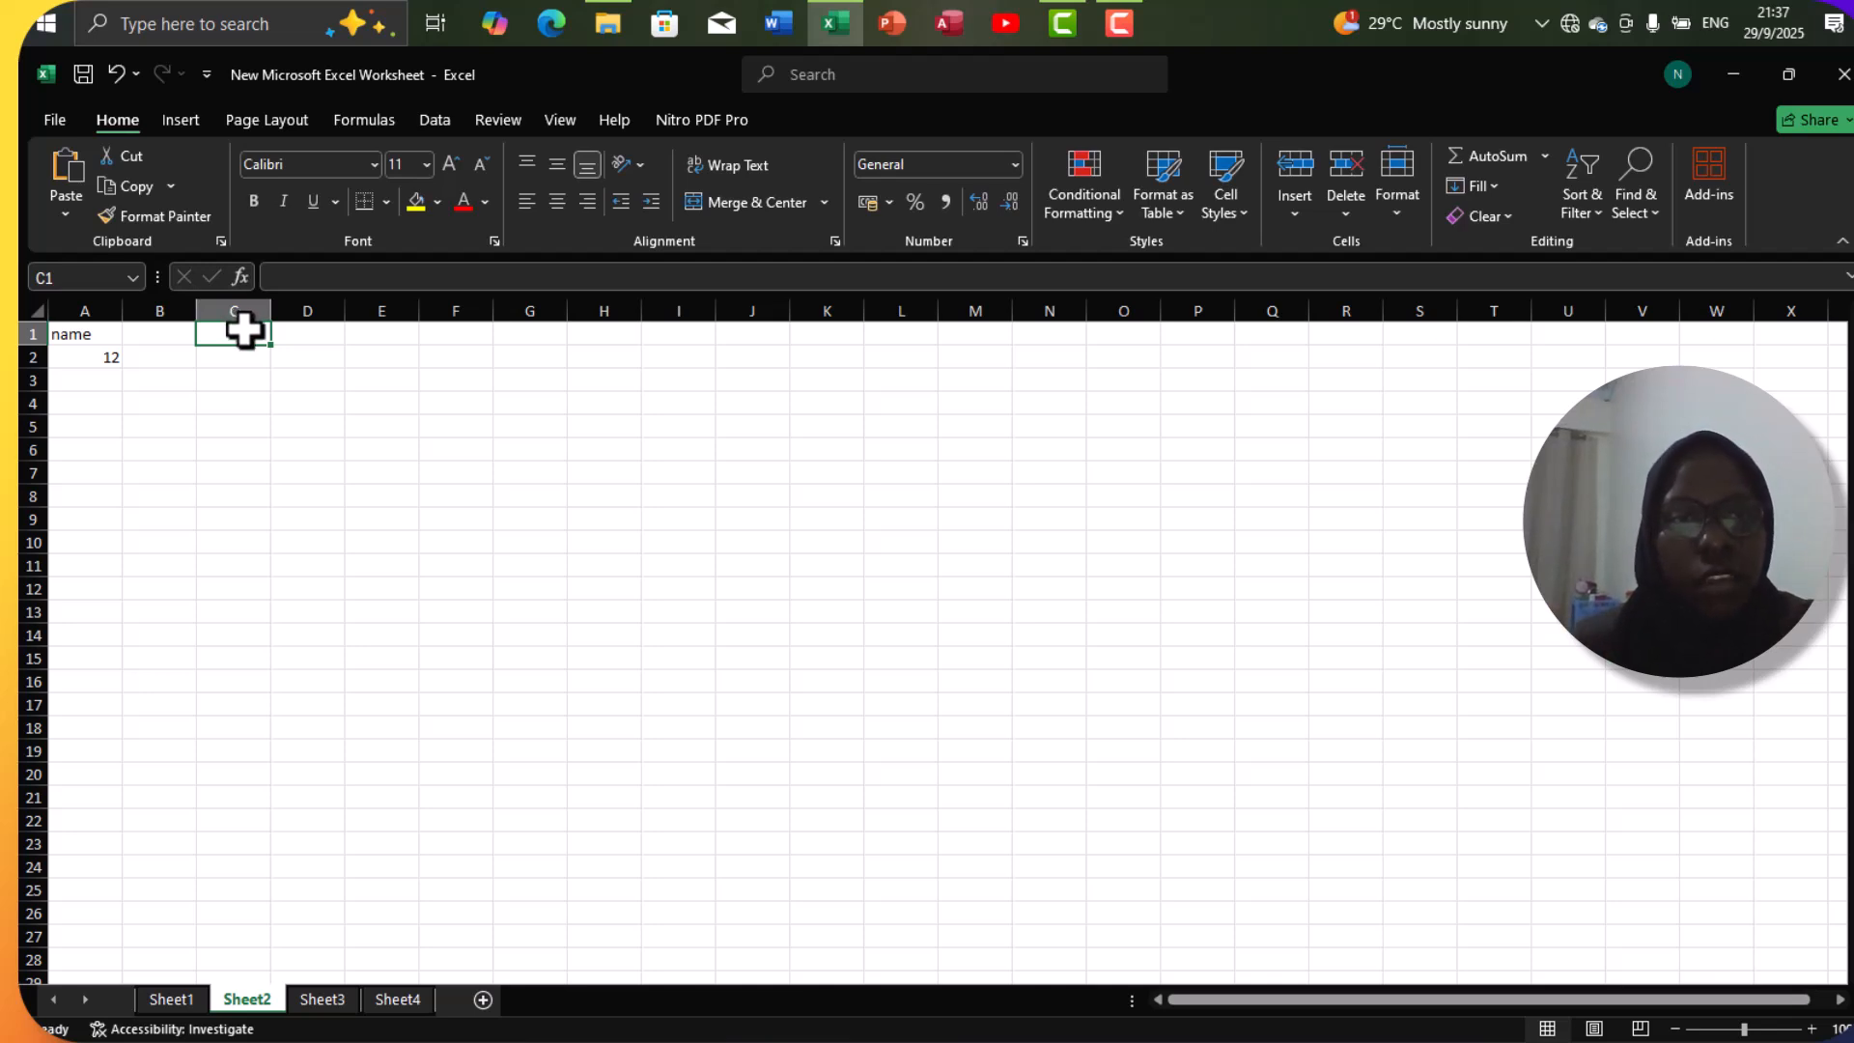
Enter 34 in cell B2 and 23 in cell C2.
left_click(158, 361)
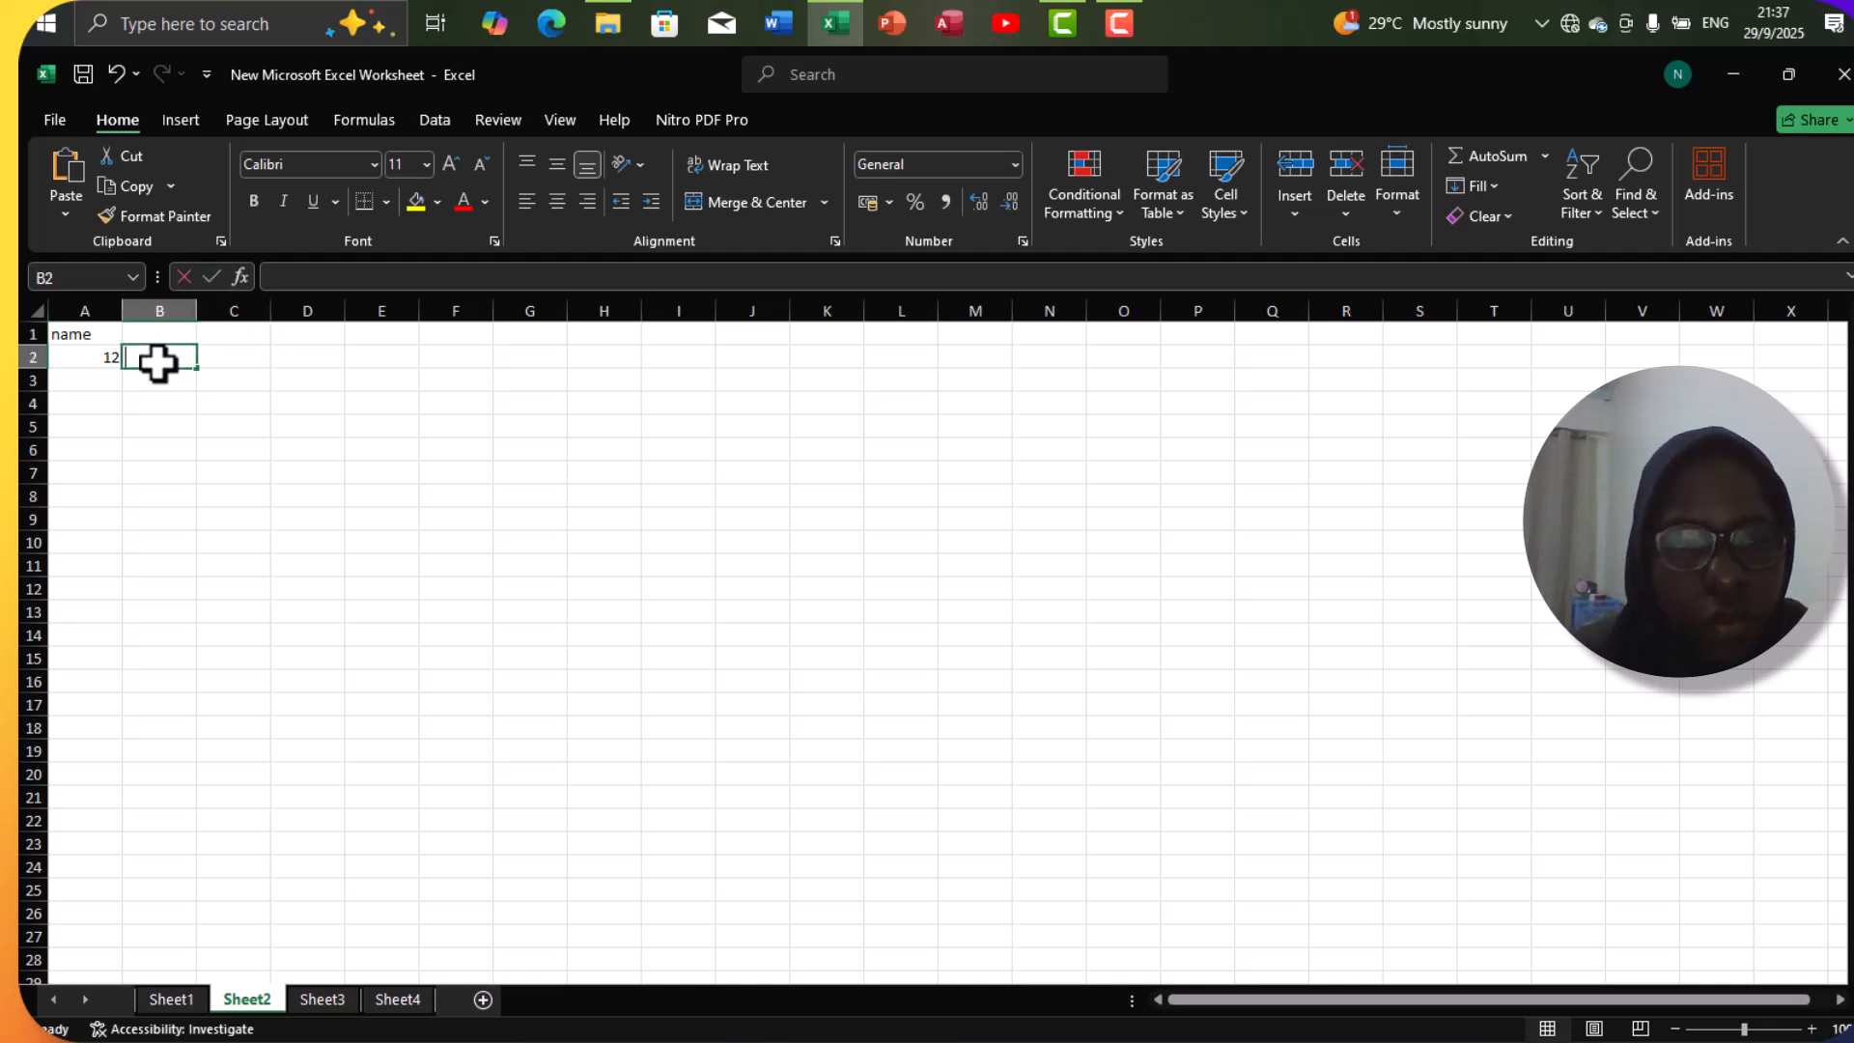
type("34")
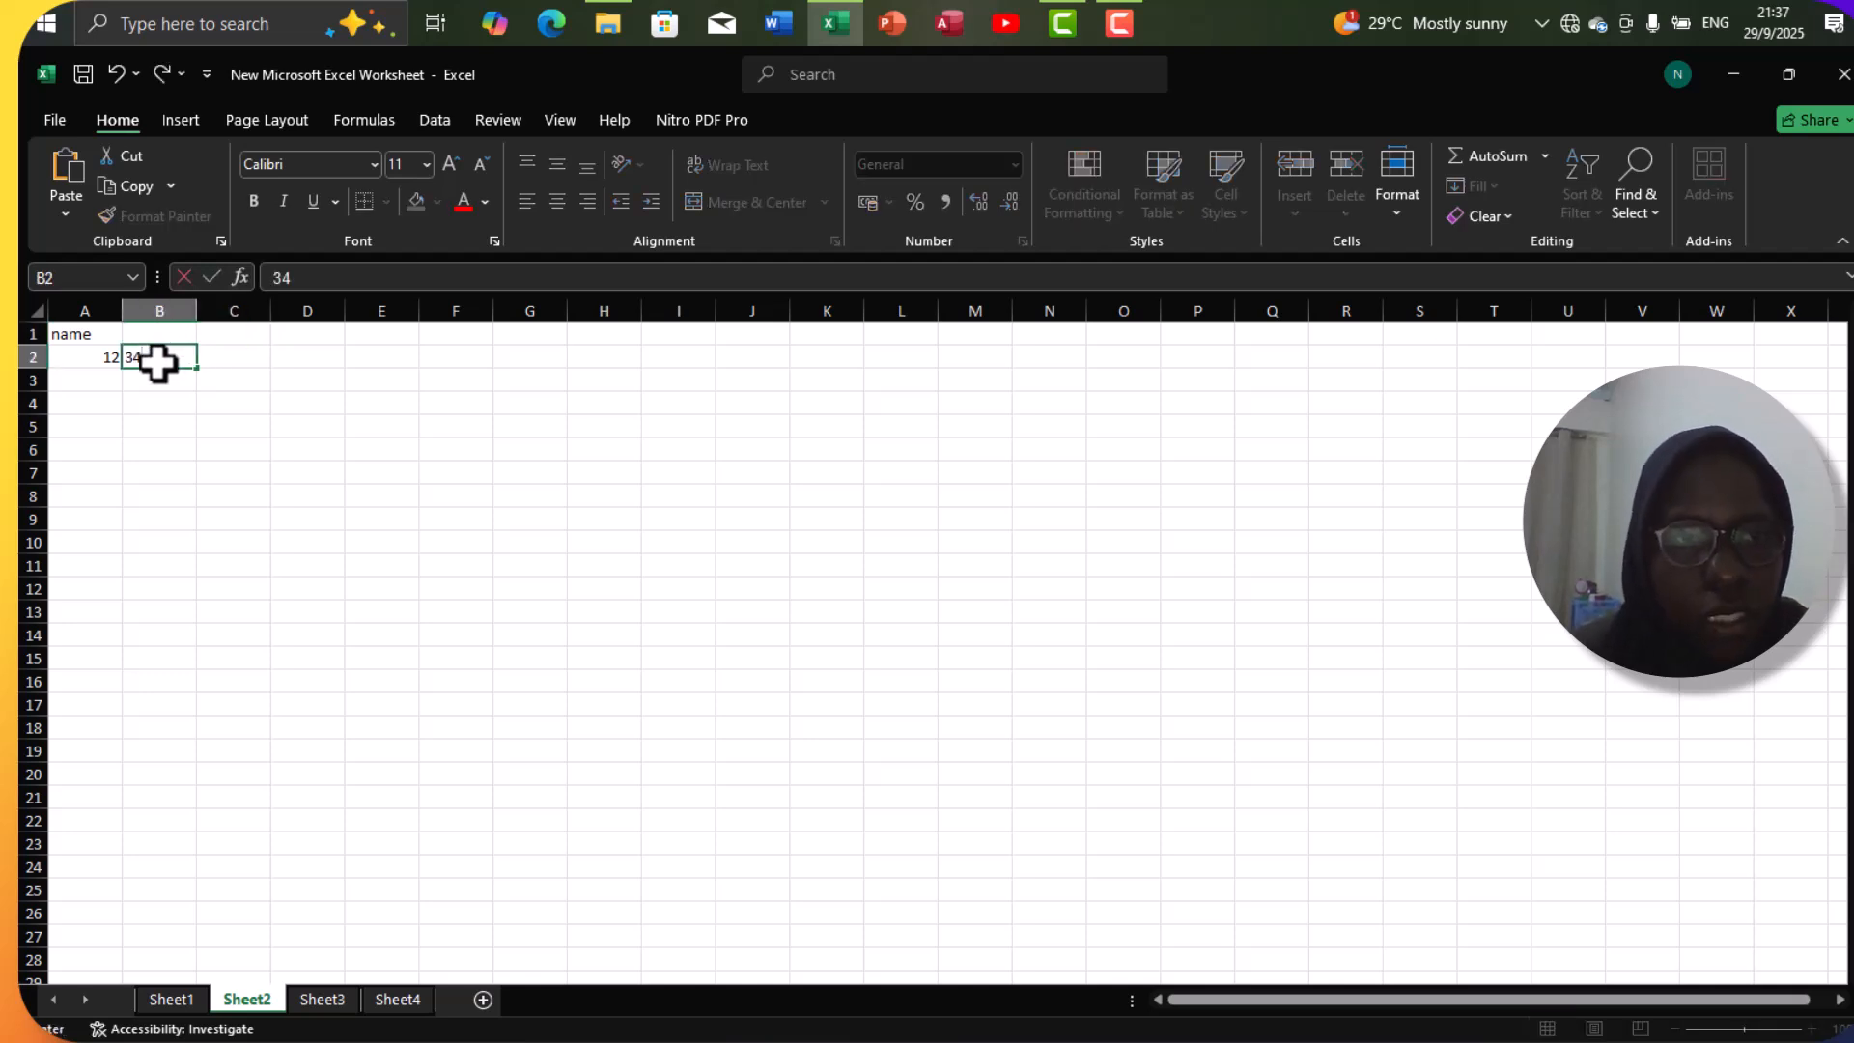
left_click(235, 354)
type("23")
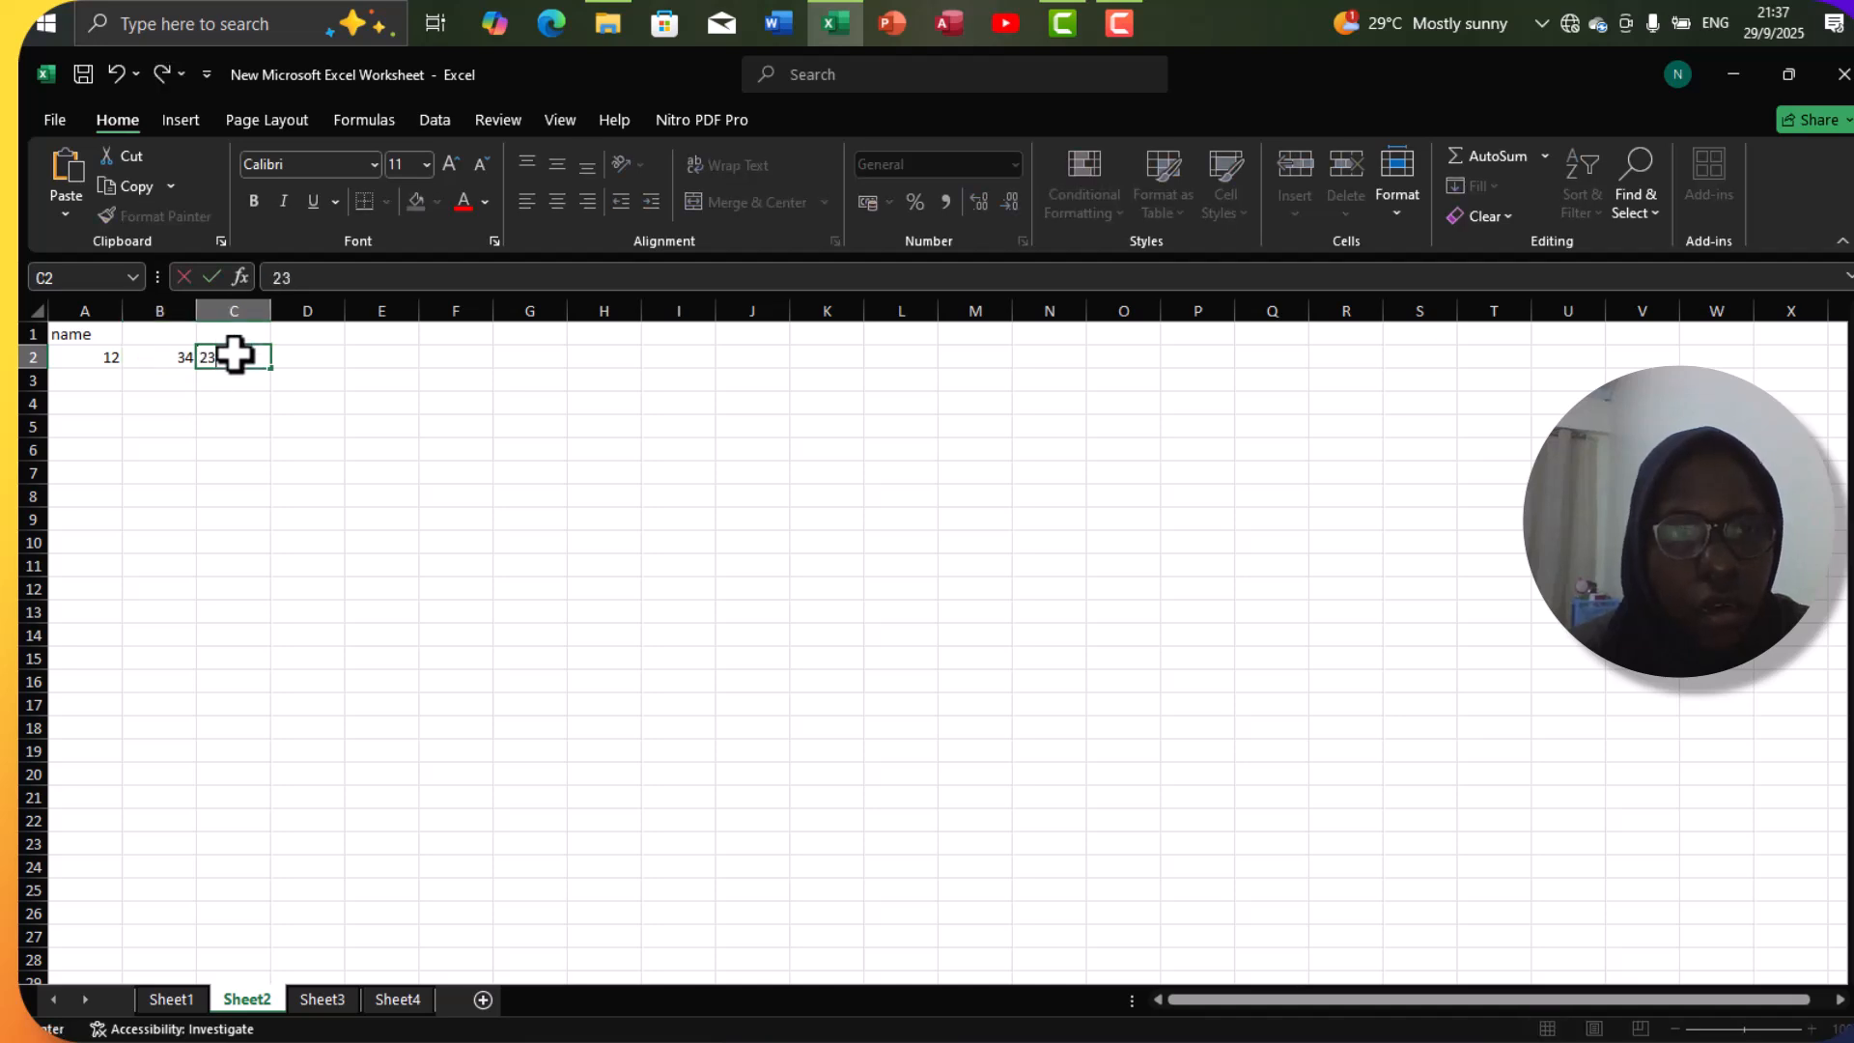
Enter the formula =sum(A2,B2,C2) in cell D2 to add the three numbers in row 2.
left_click(298, 363)
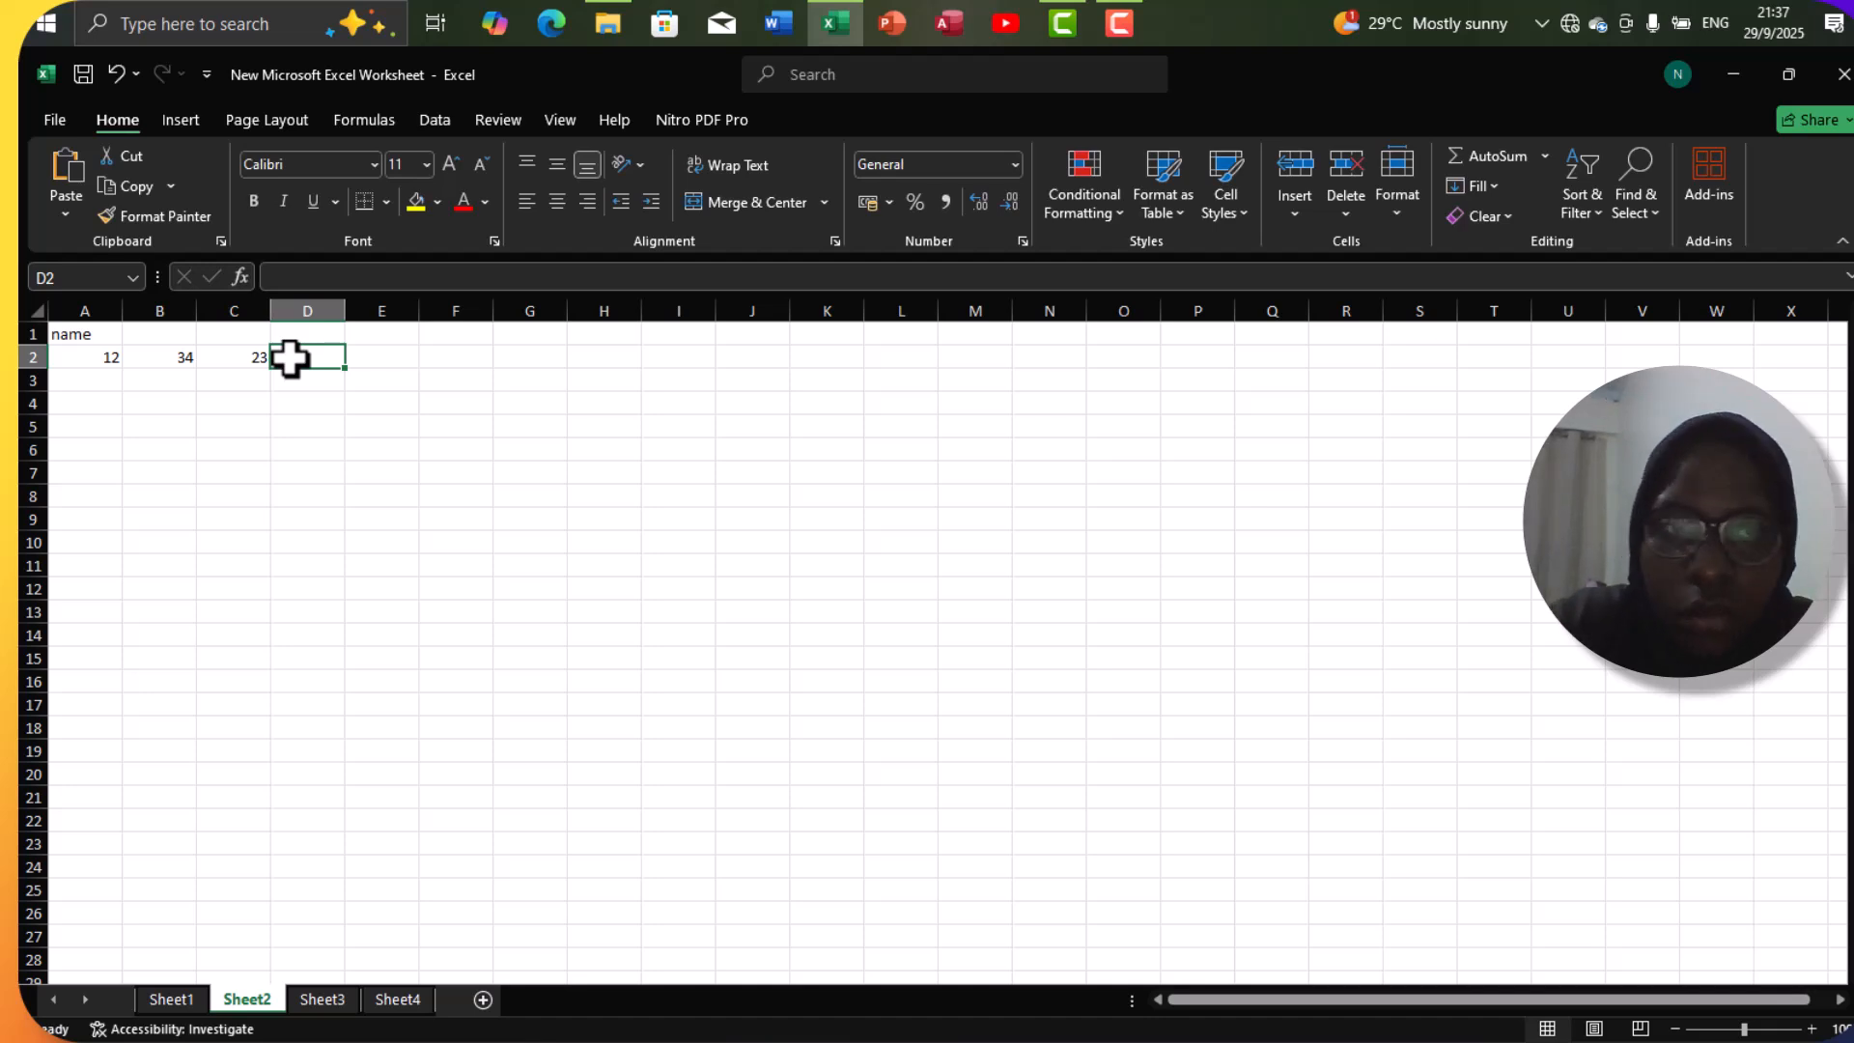
type("=")
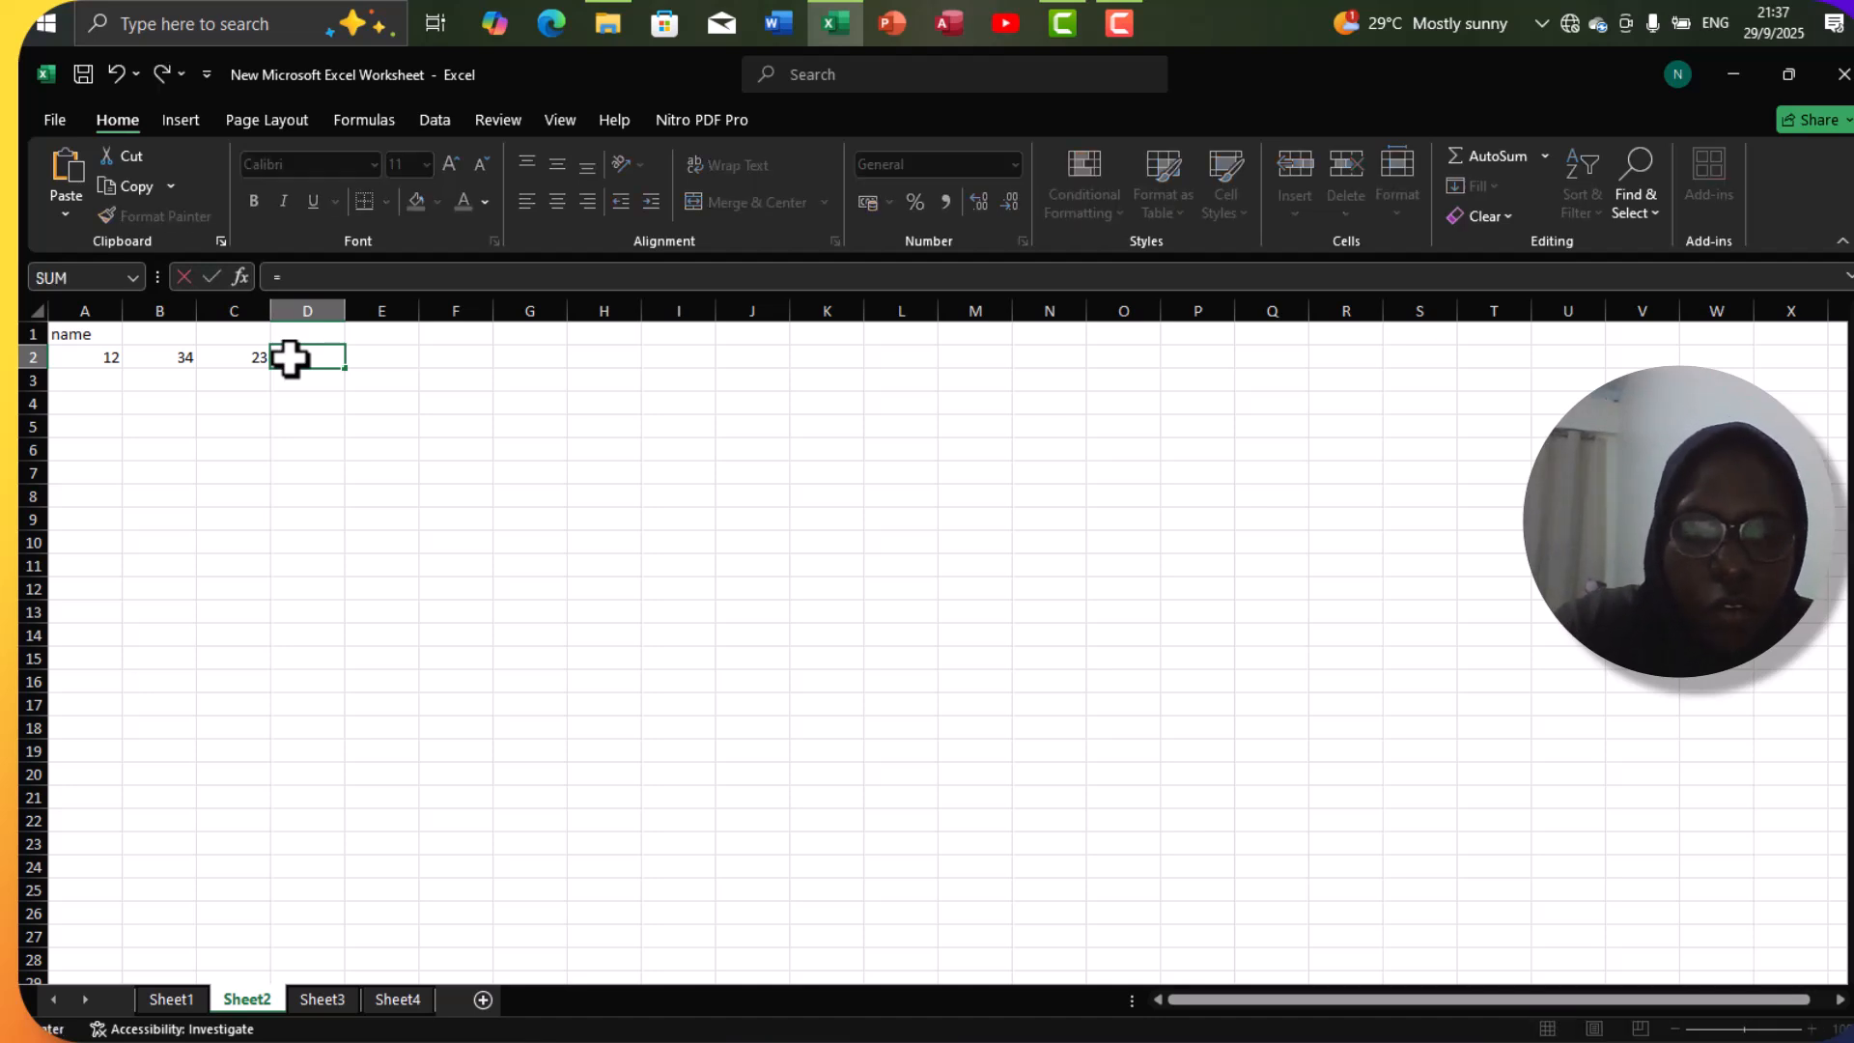
type("sum")
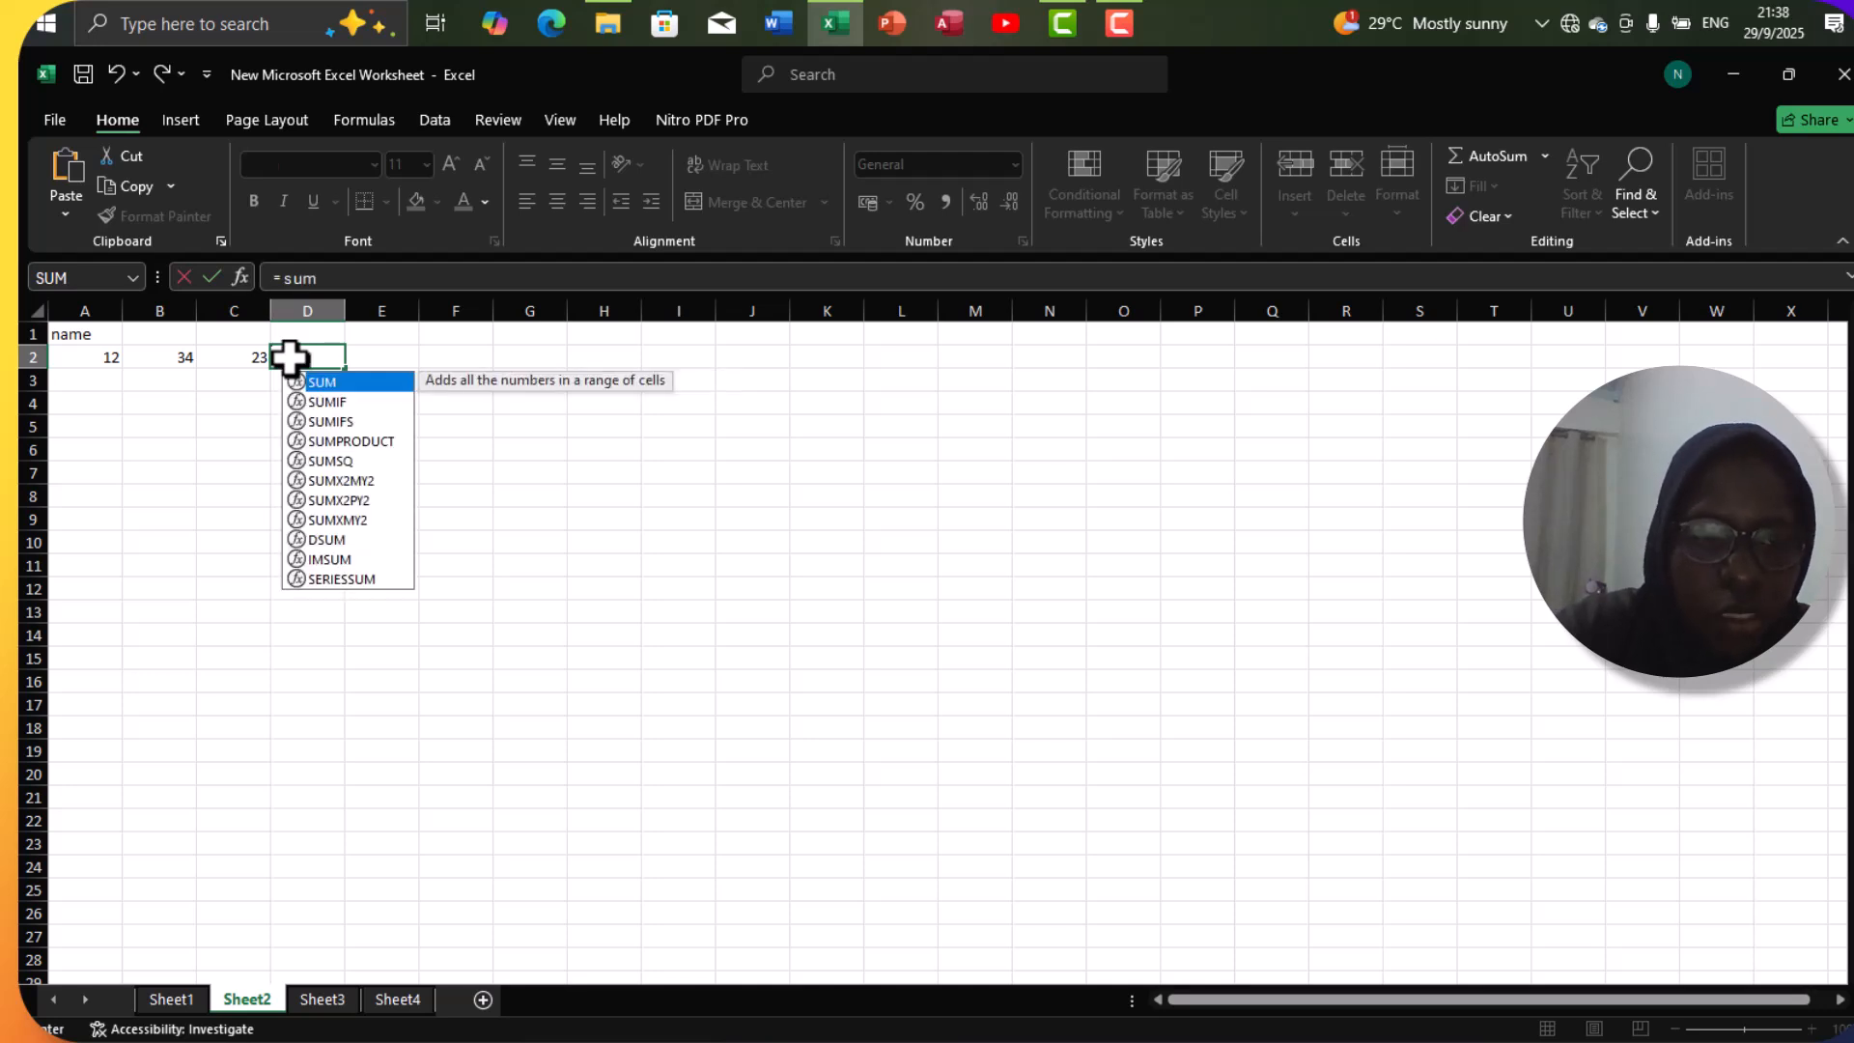
type("(")
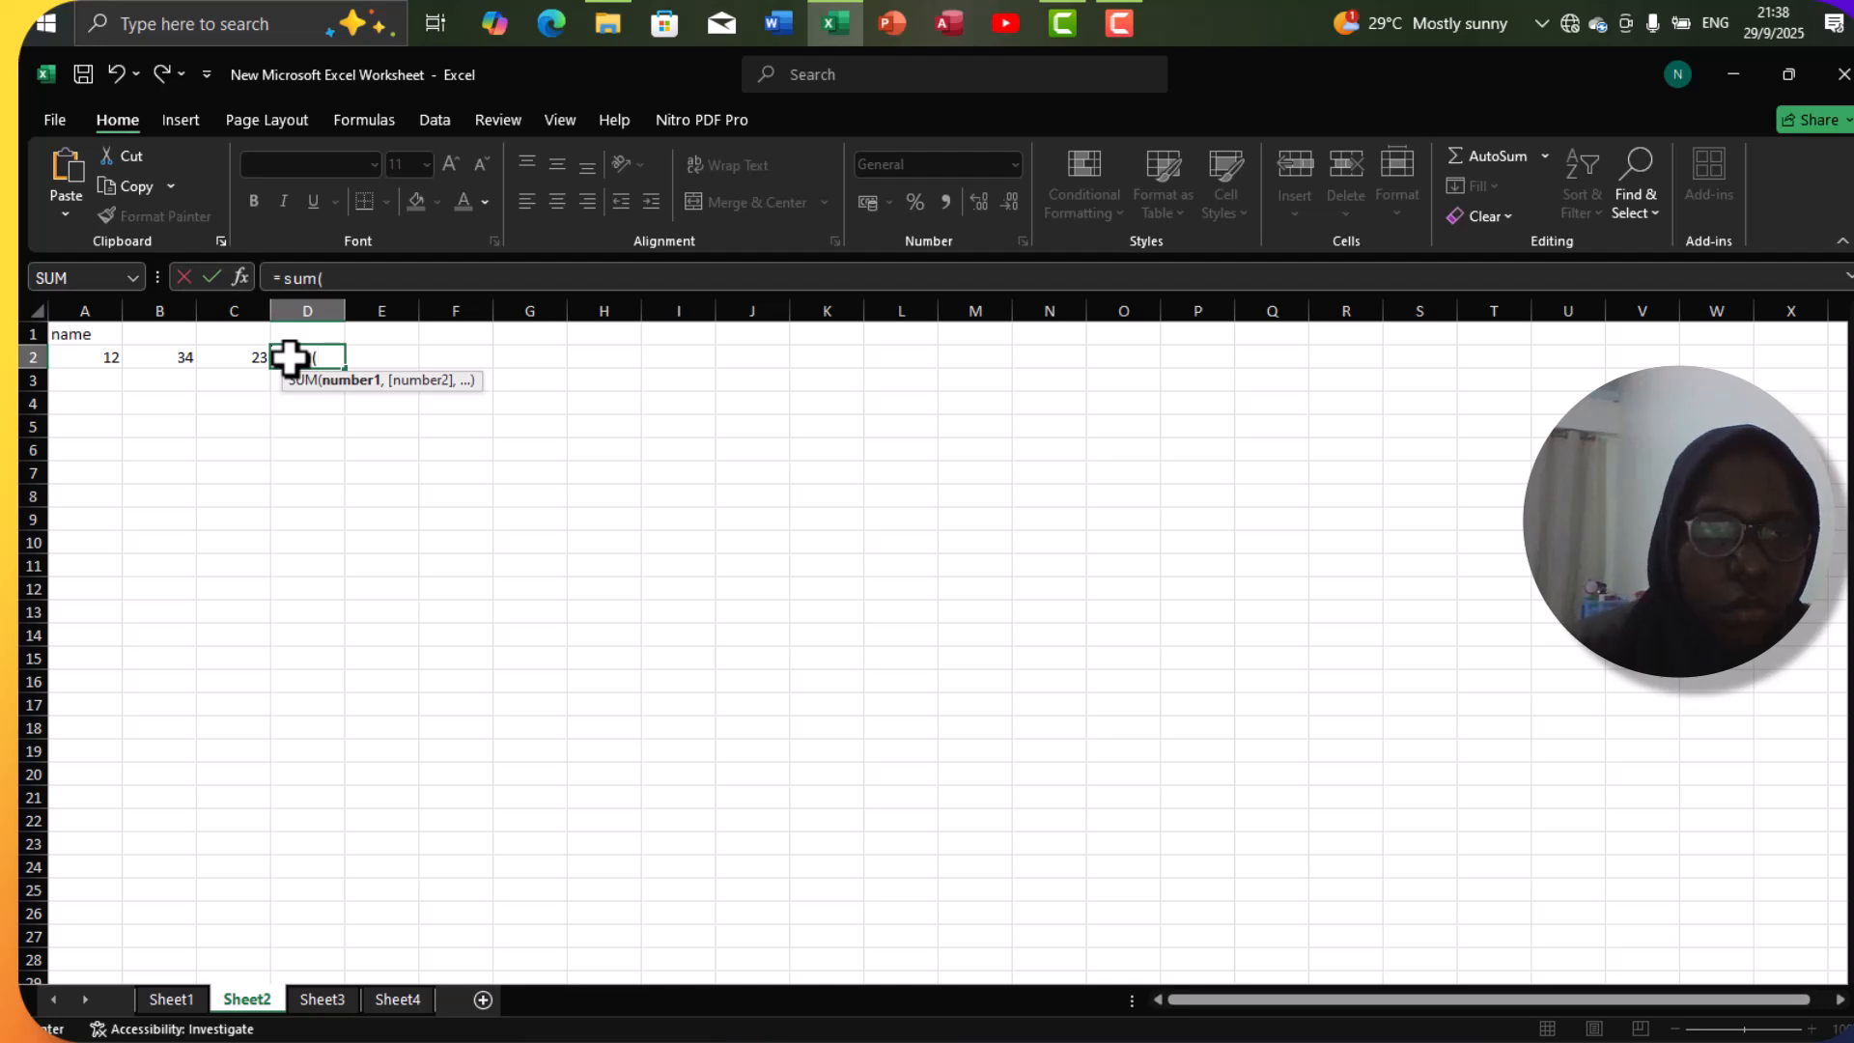
left_click(106, 357)
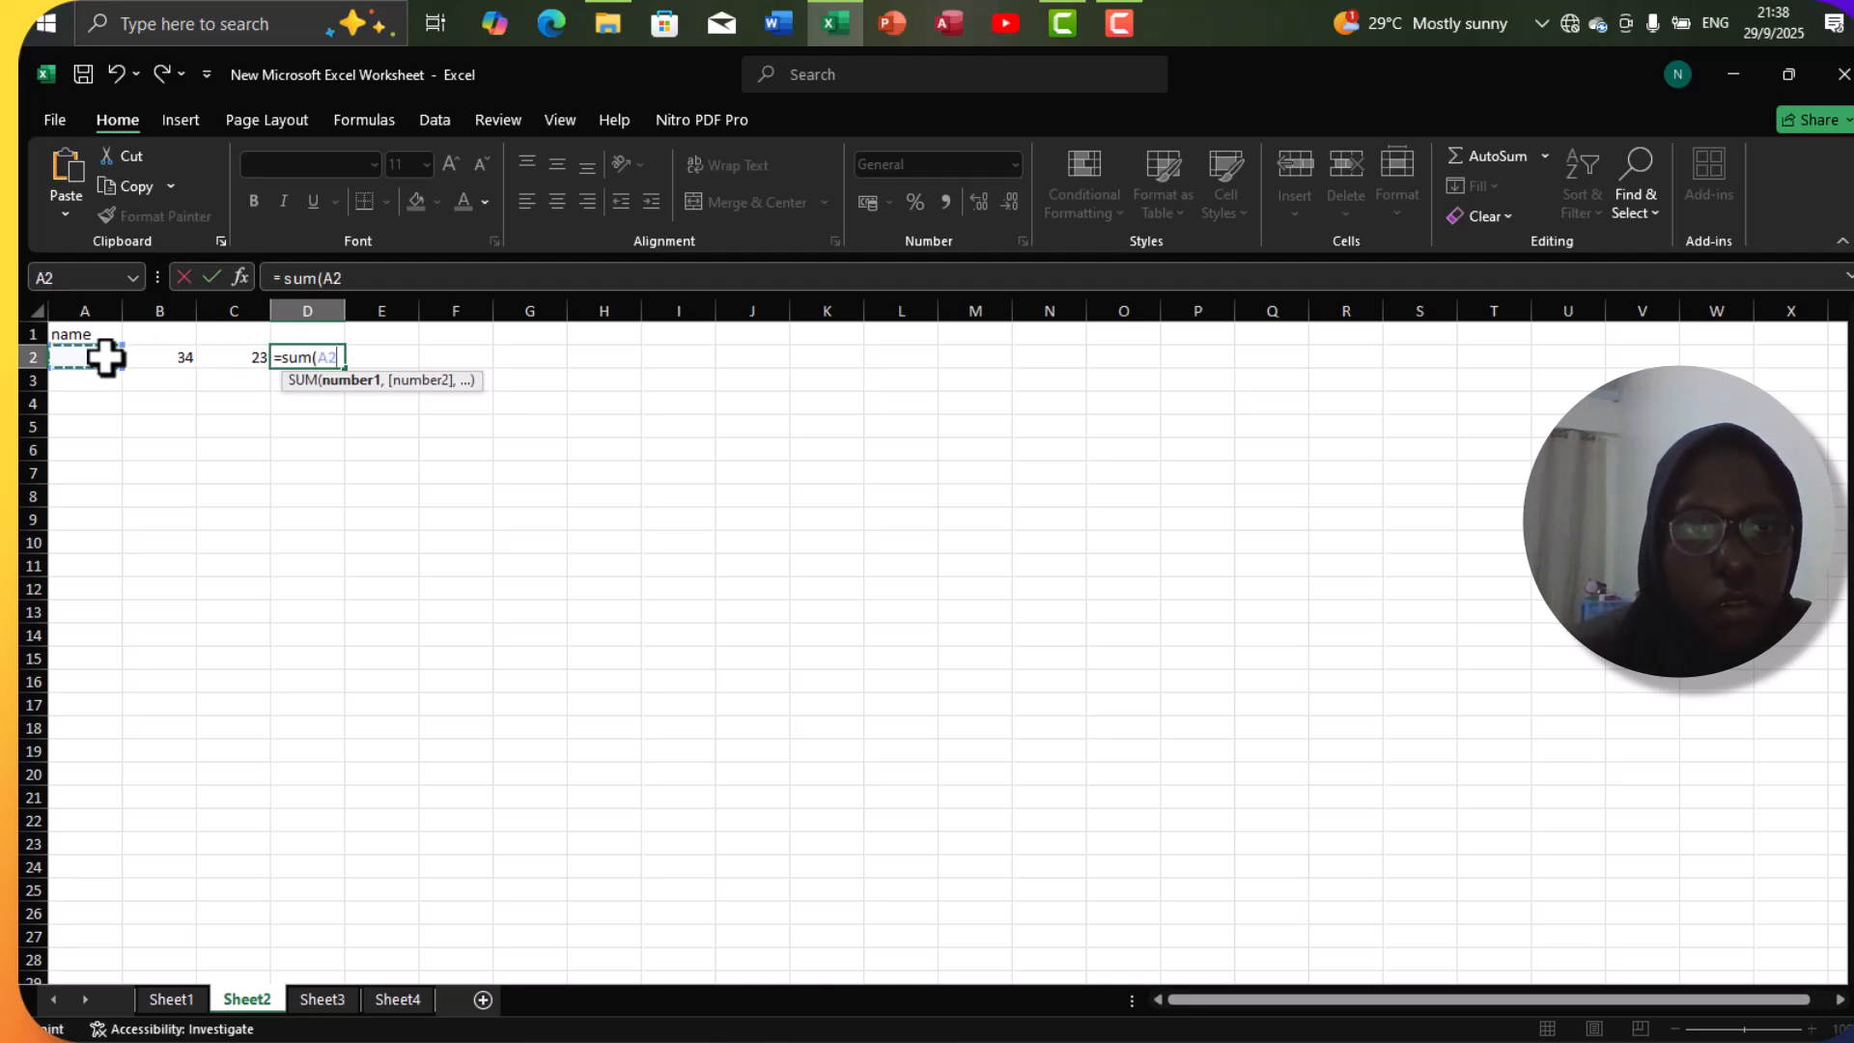
type(",")
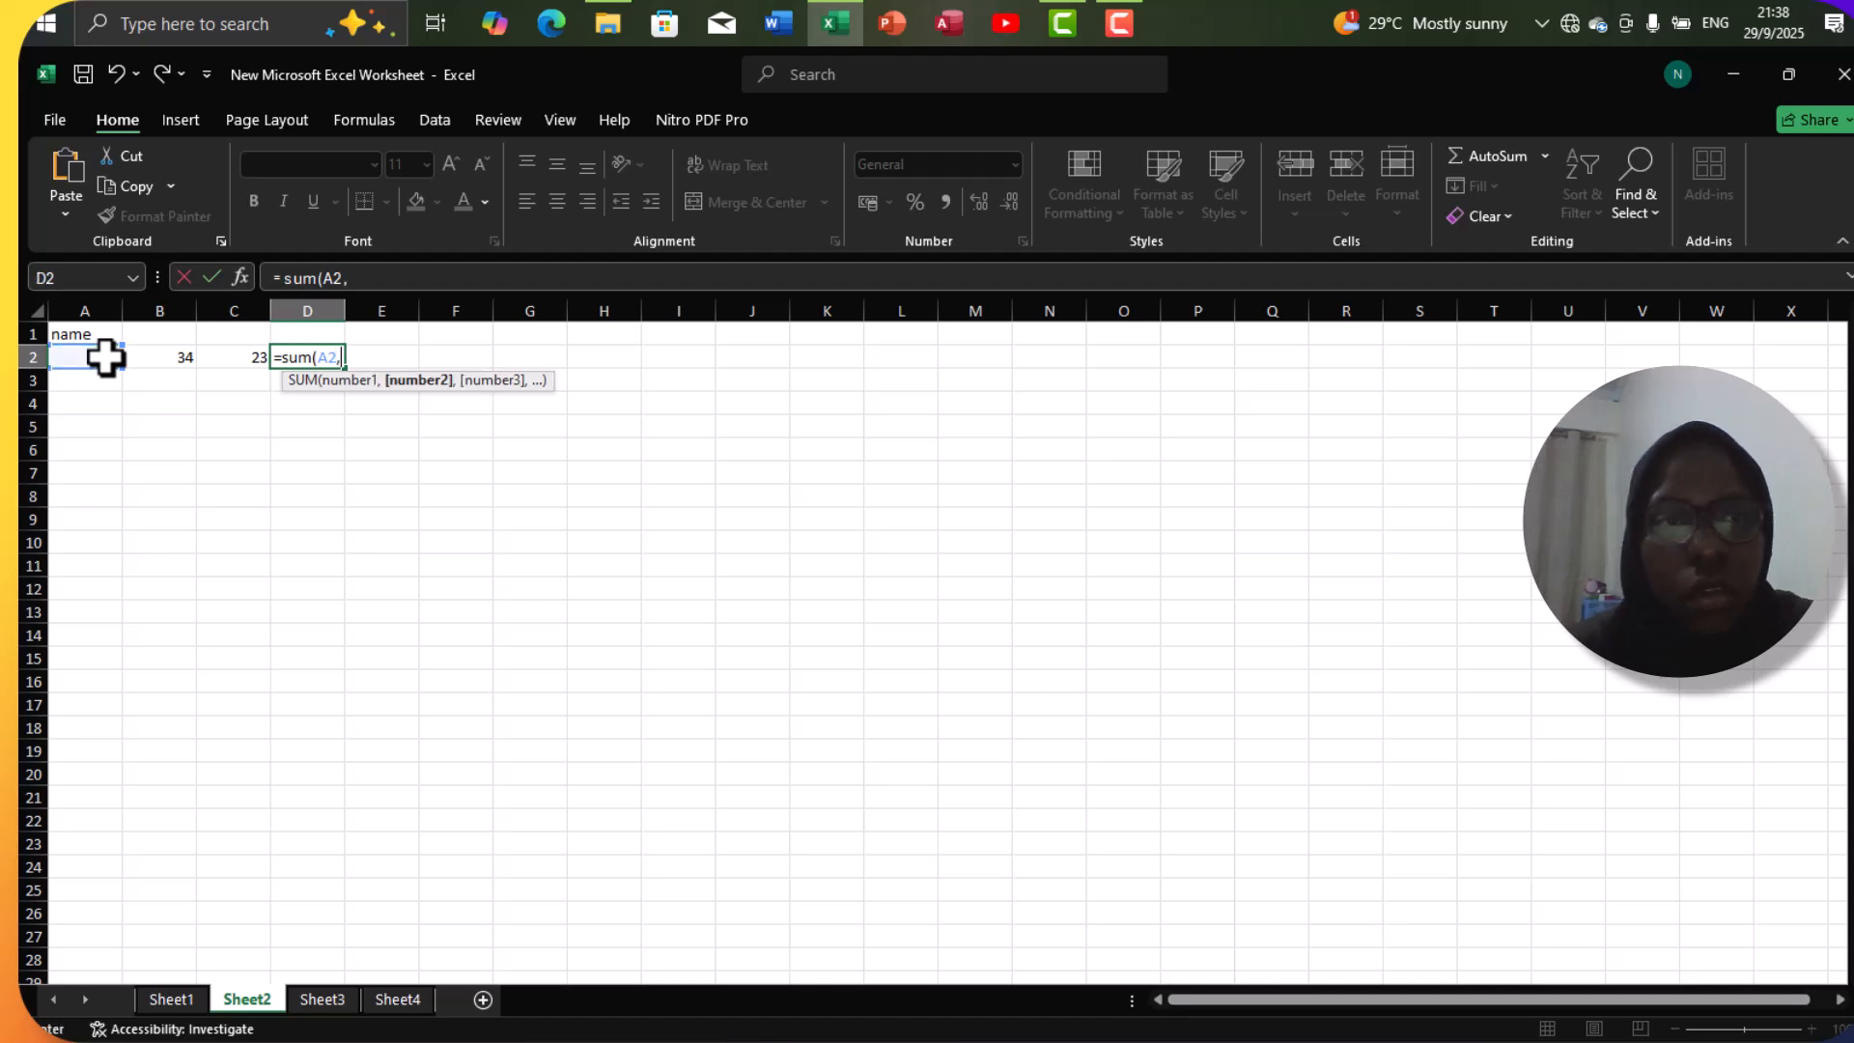
left_click(140, 358)
type(",")
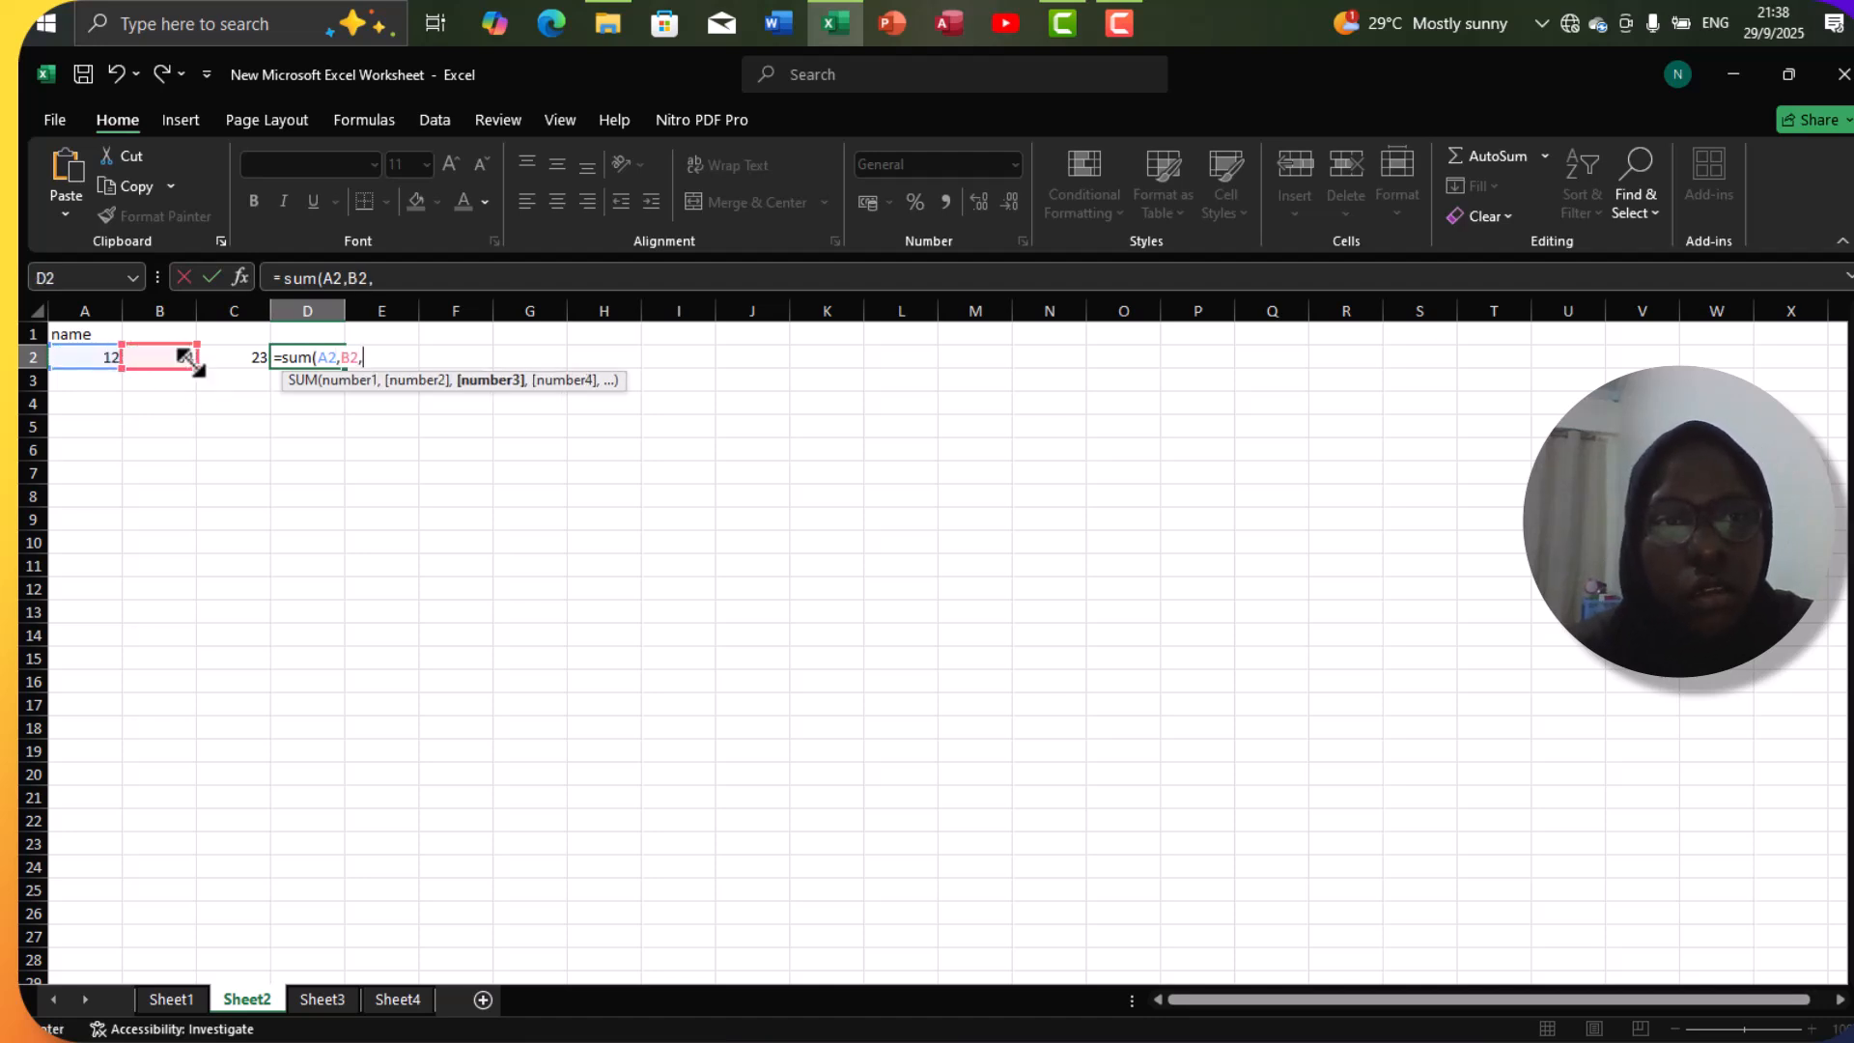
left_click(218, 360)
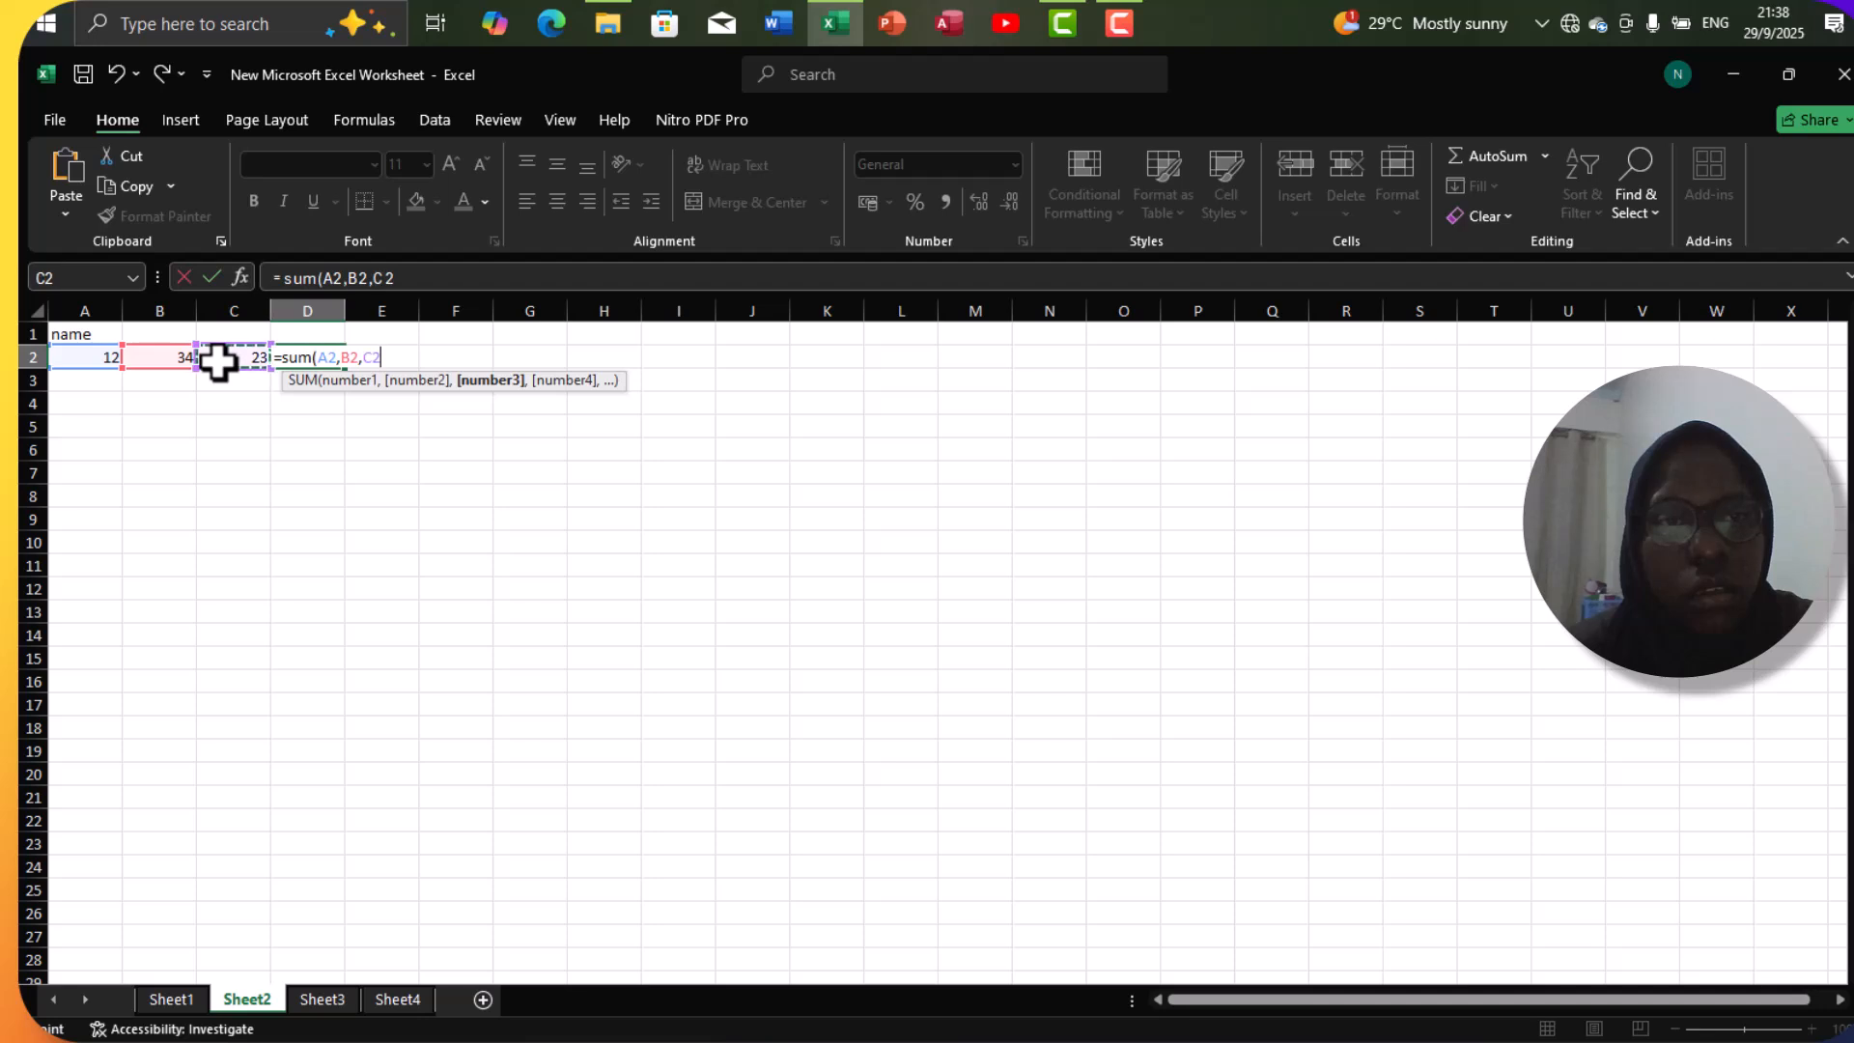
type(")")
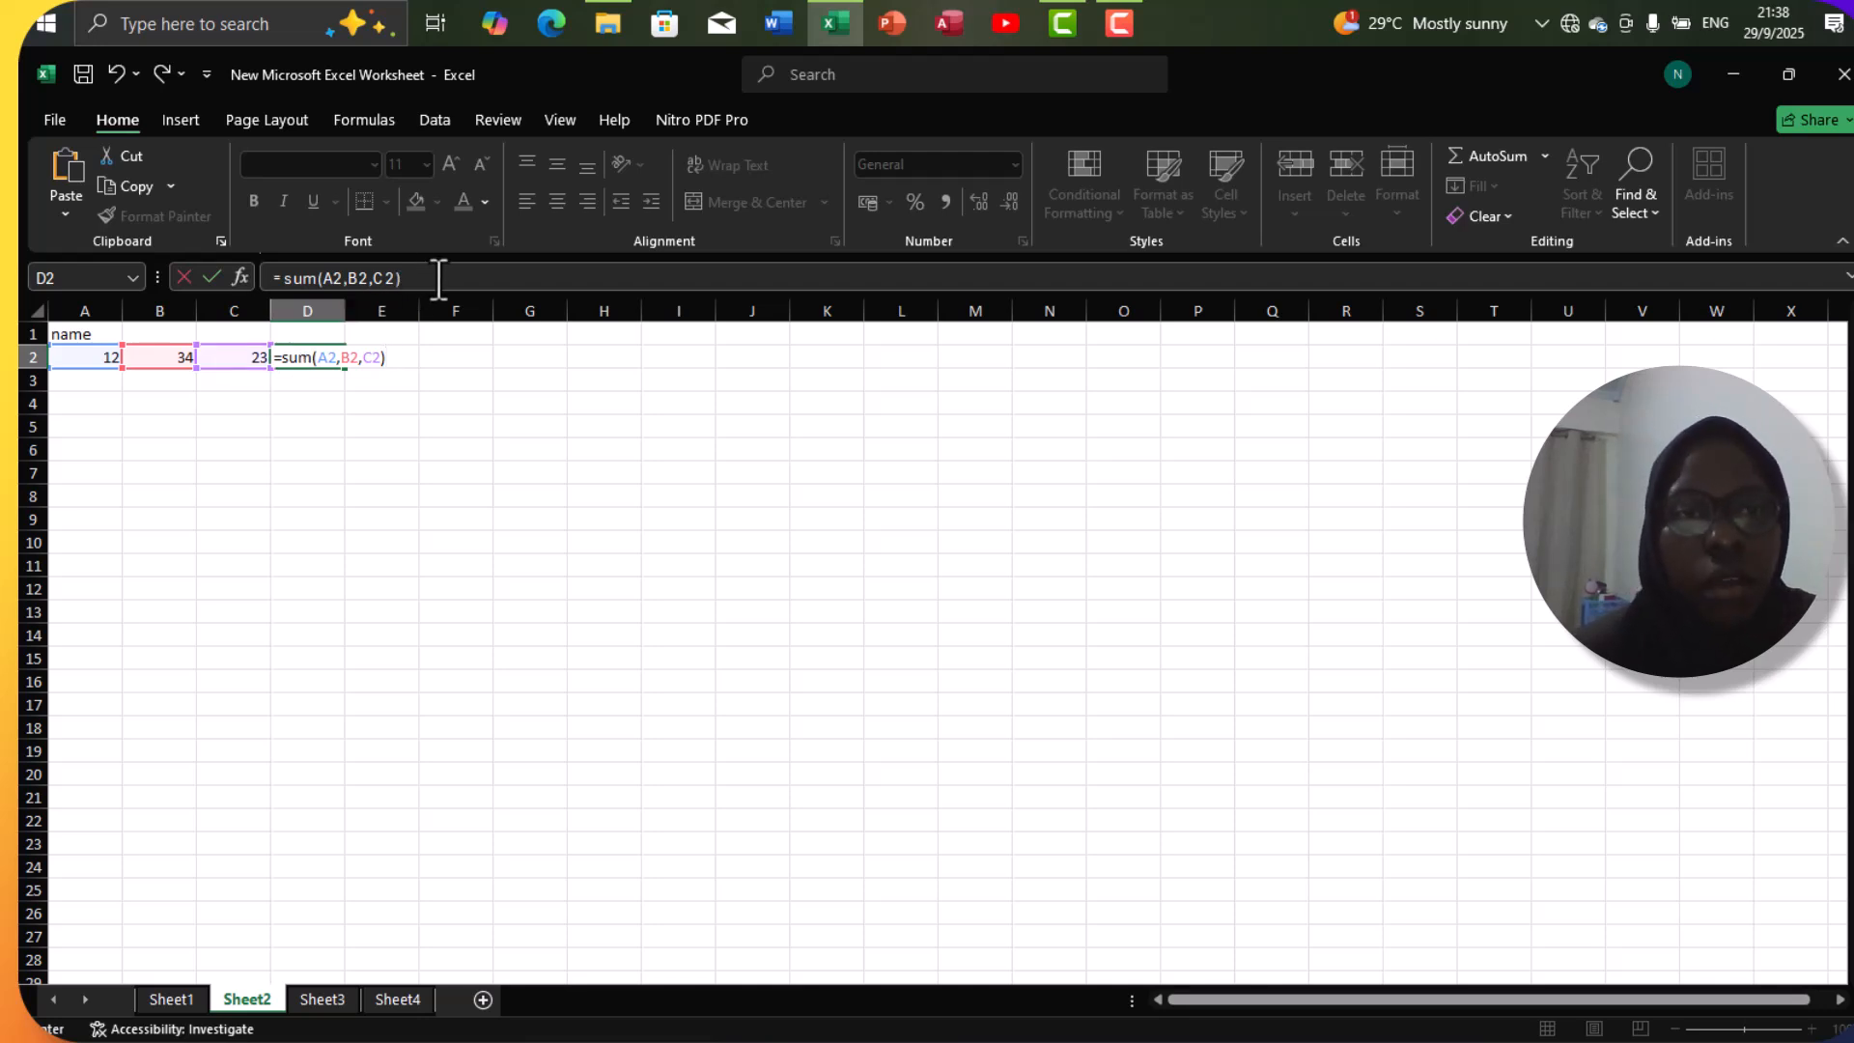
key("Return")
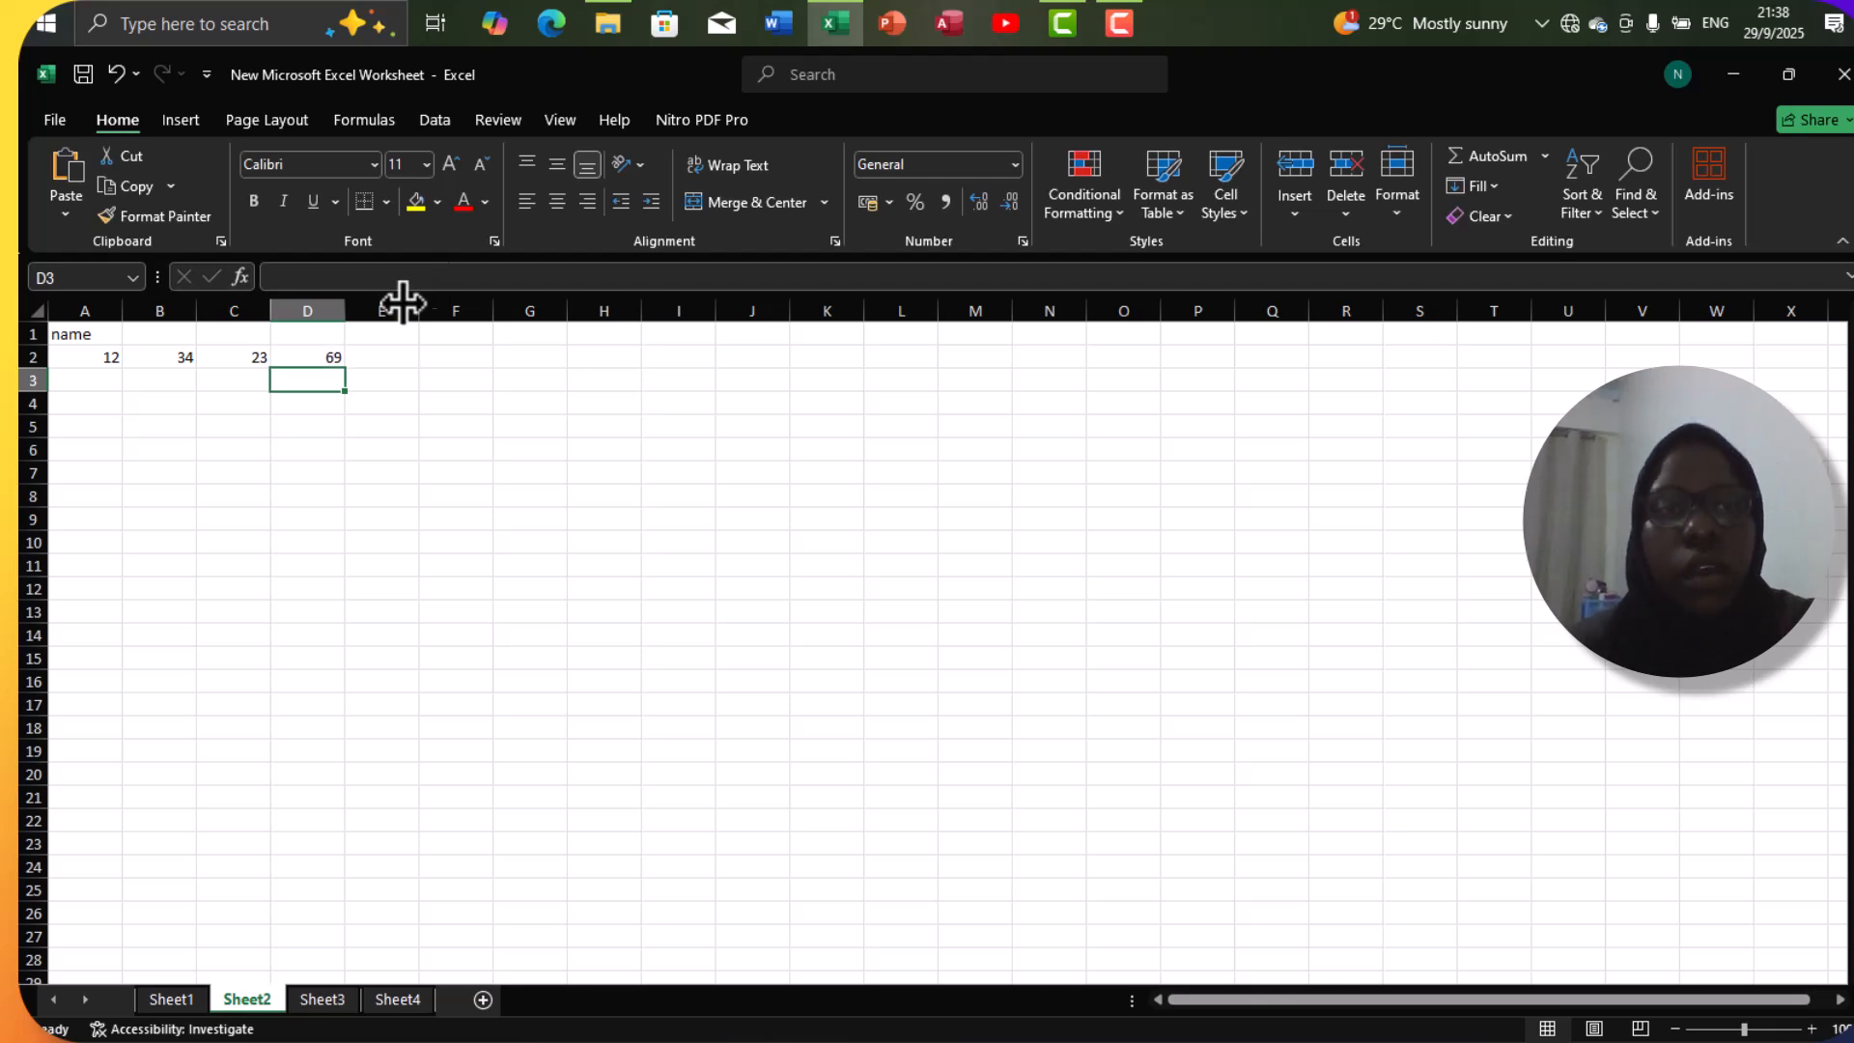
Begin a formula in cell E2.
left_click(357, 362)
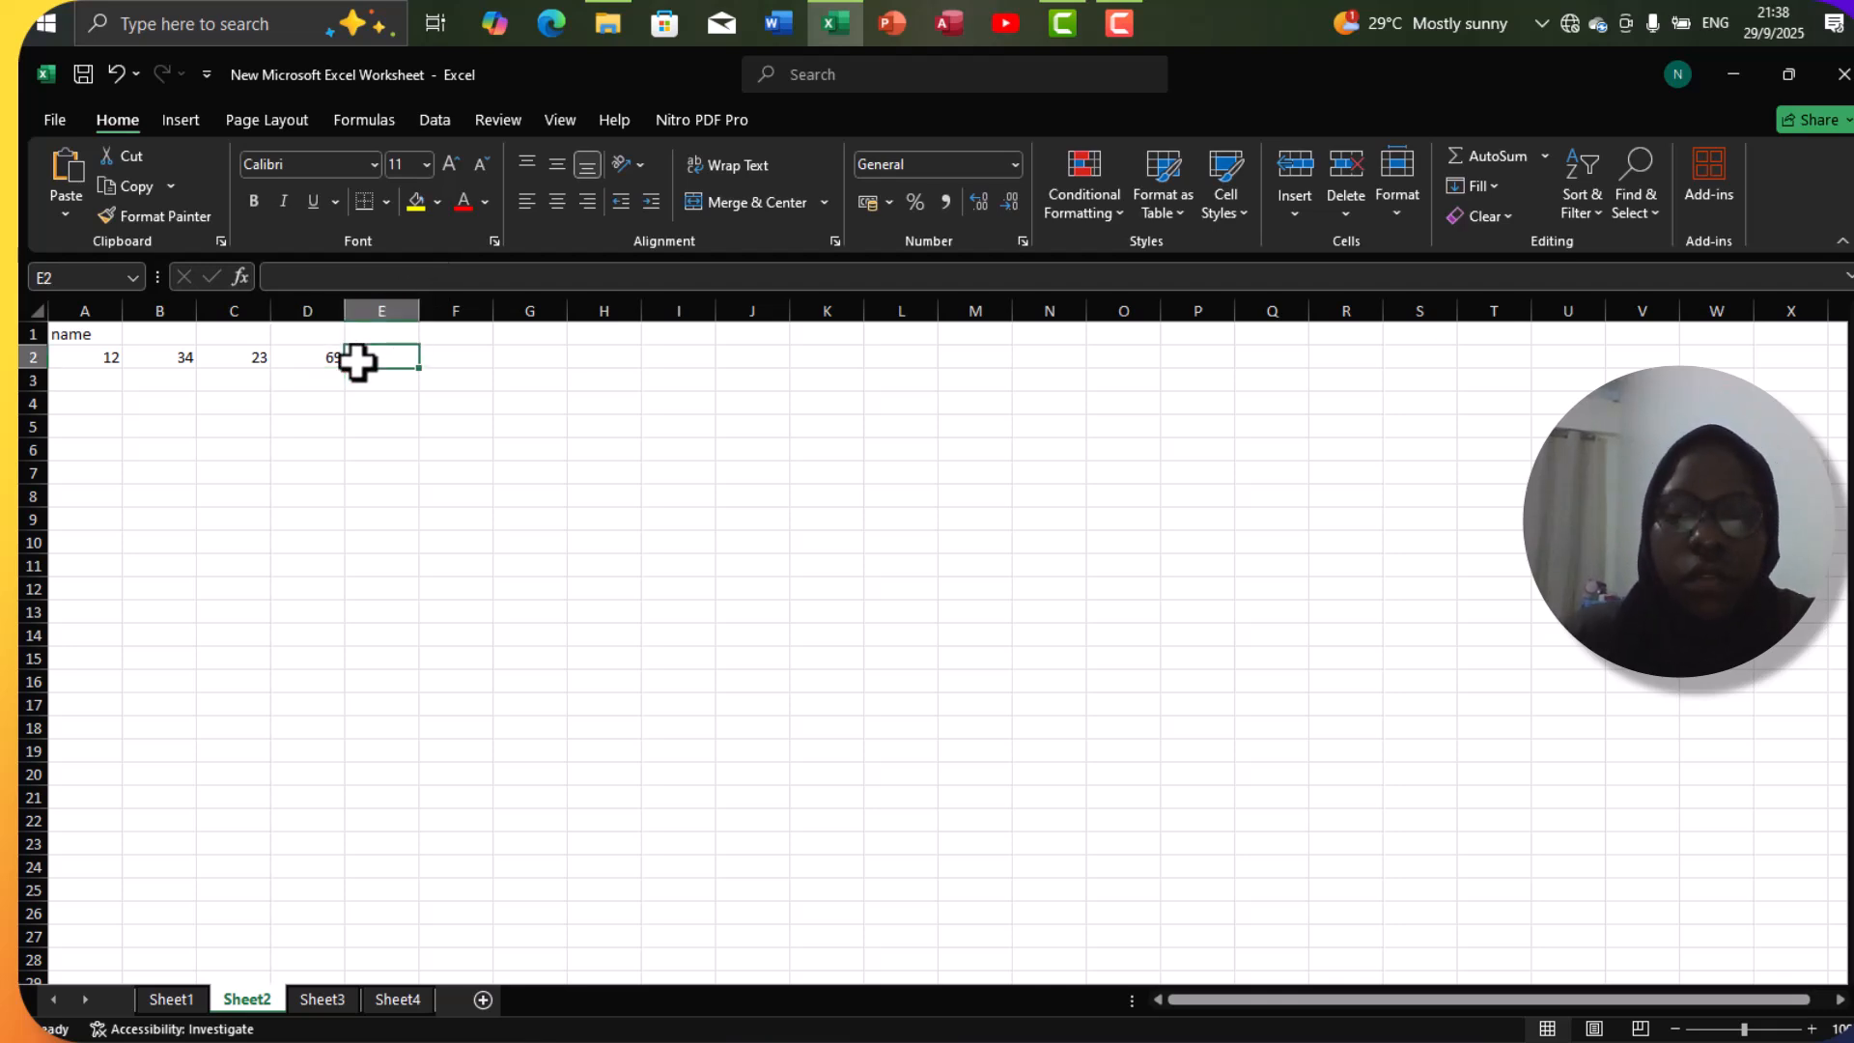
type("=")
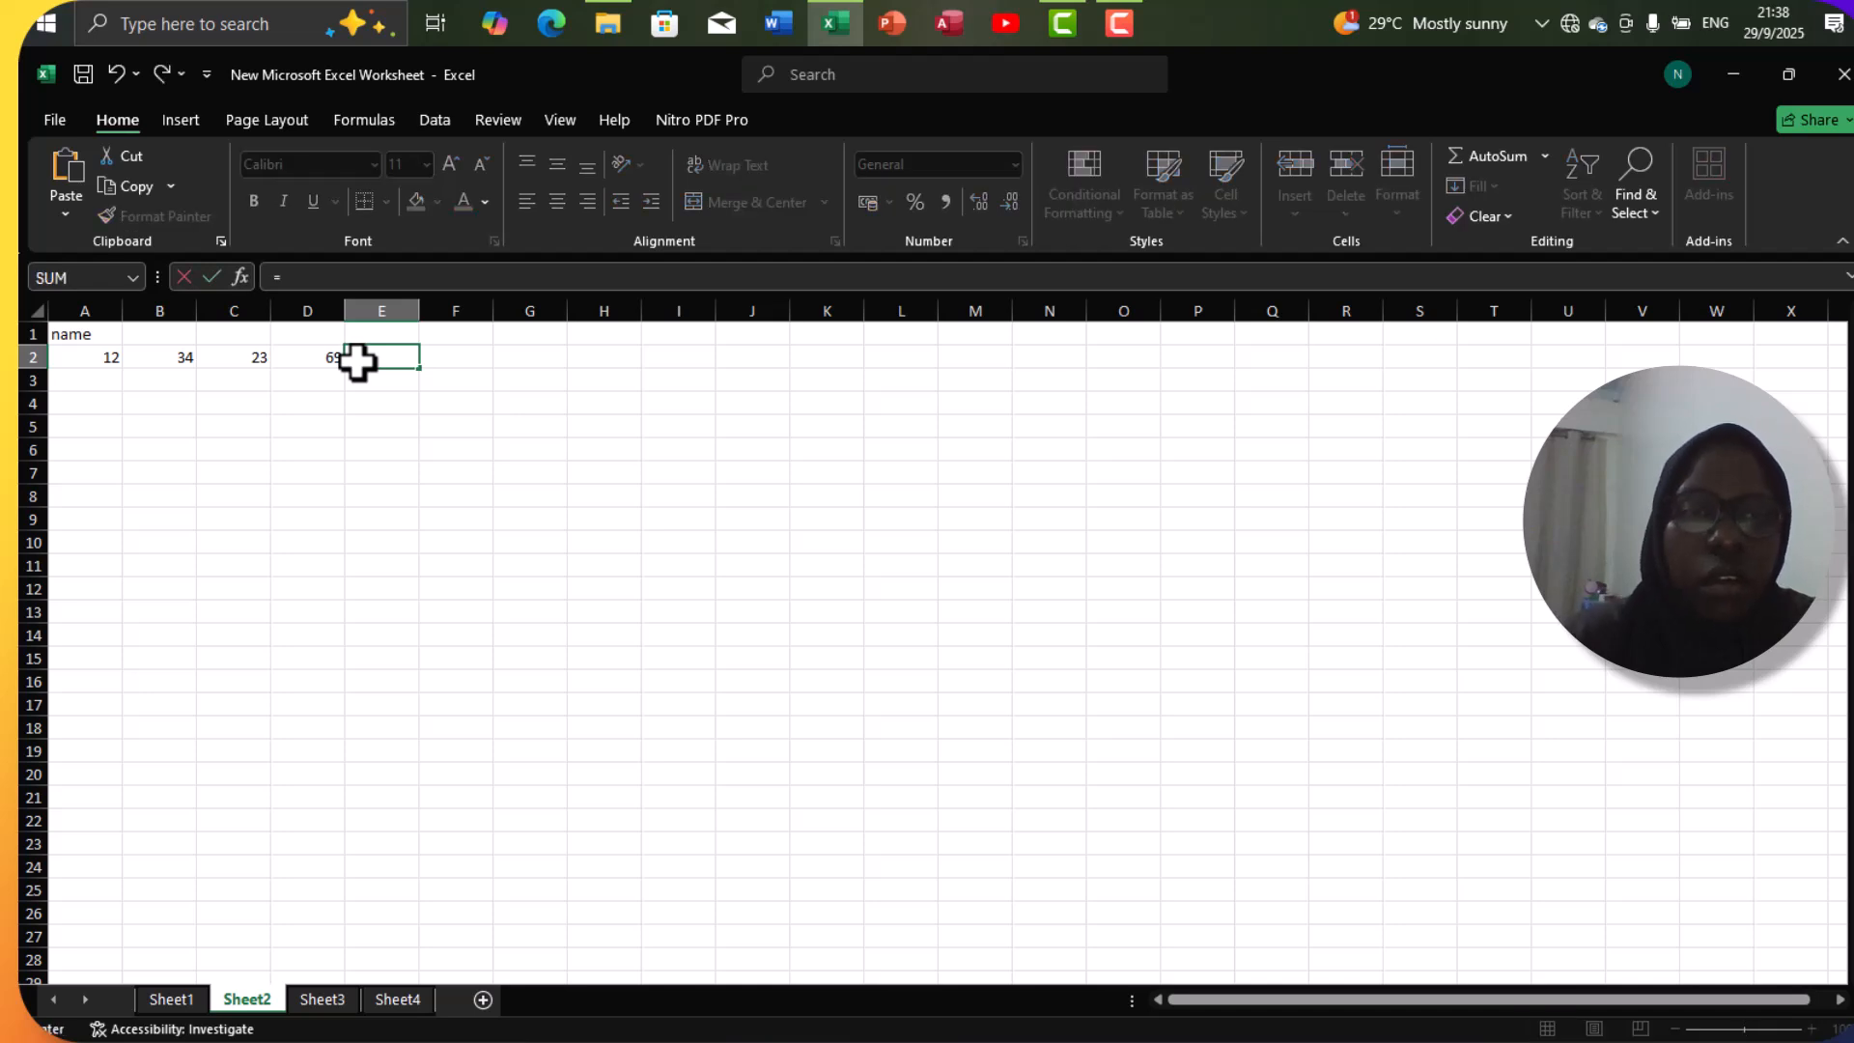
left_click(326, 362)
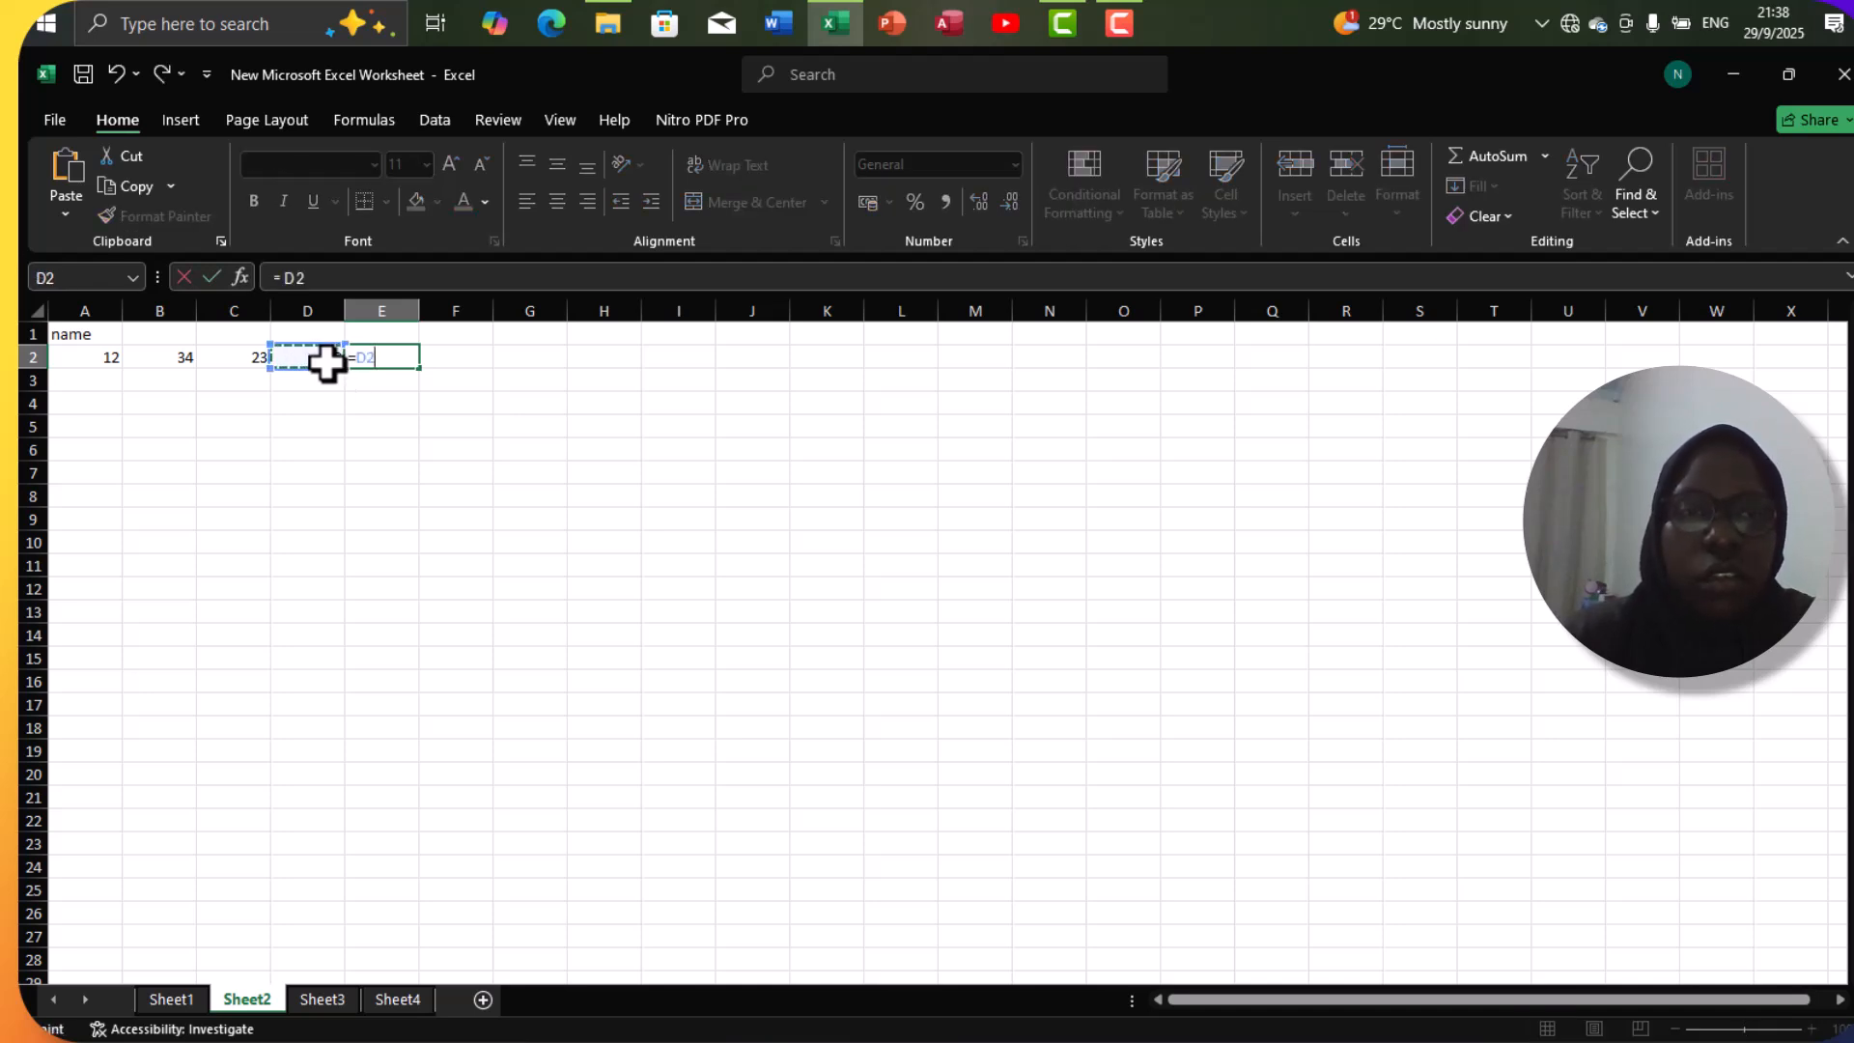
left_click(321, 280)
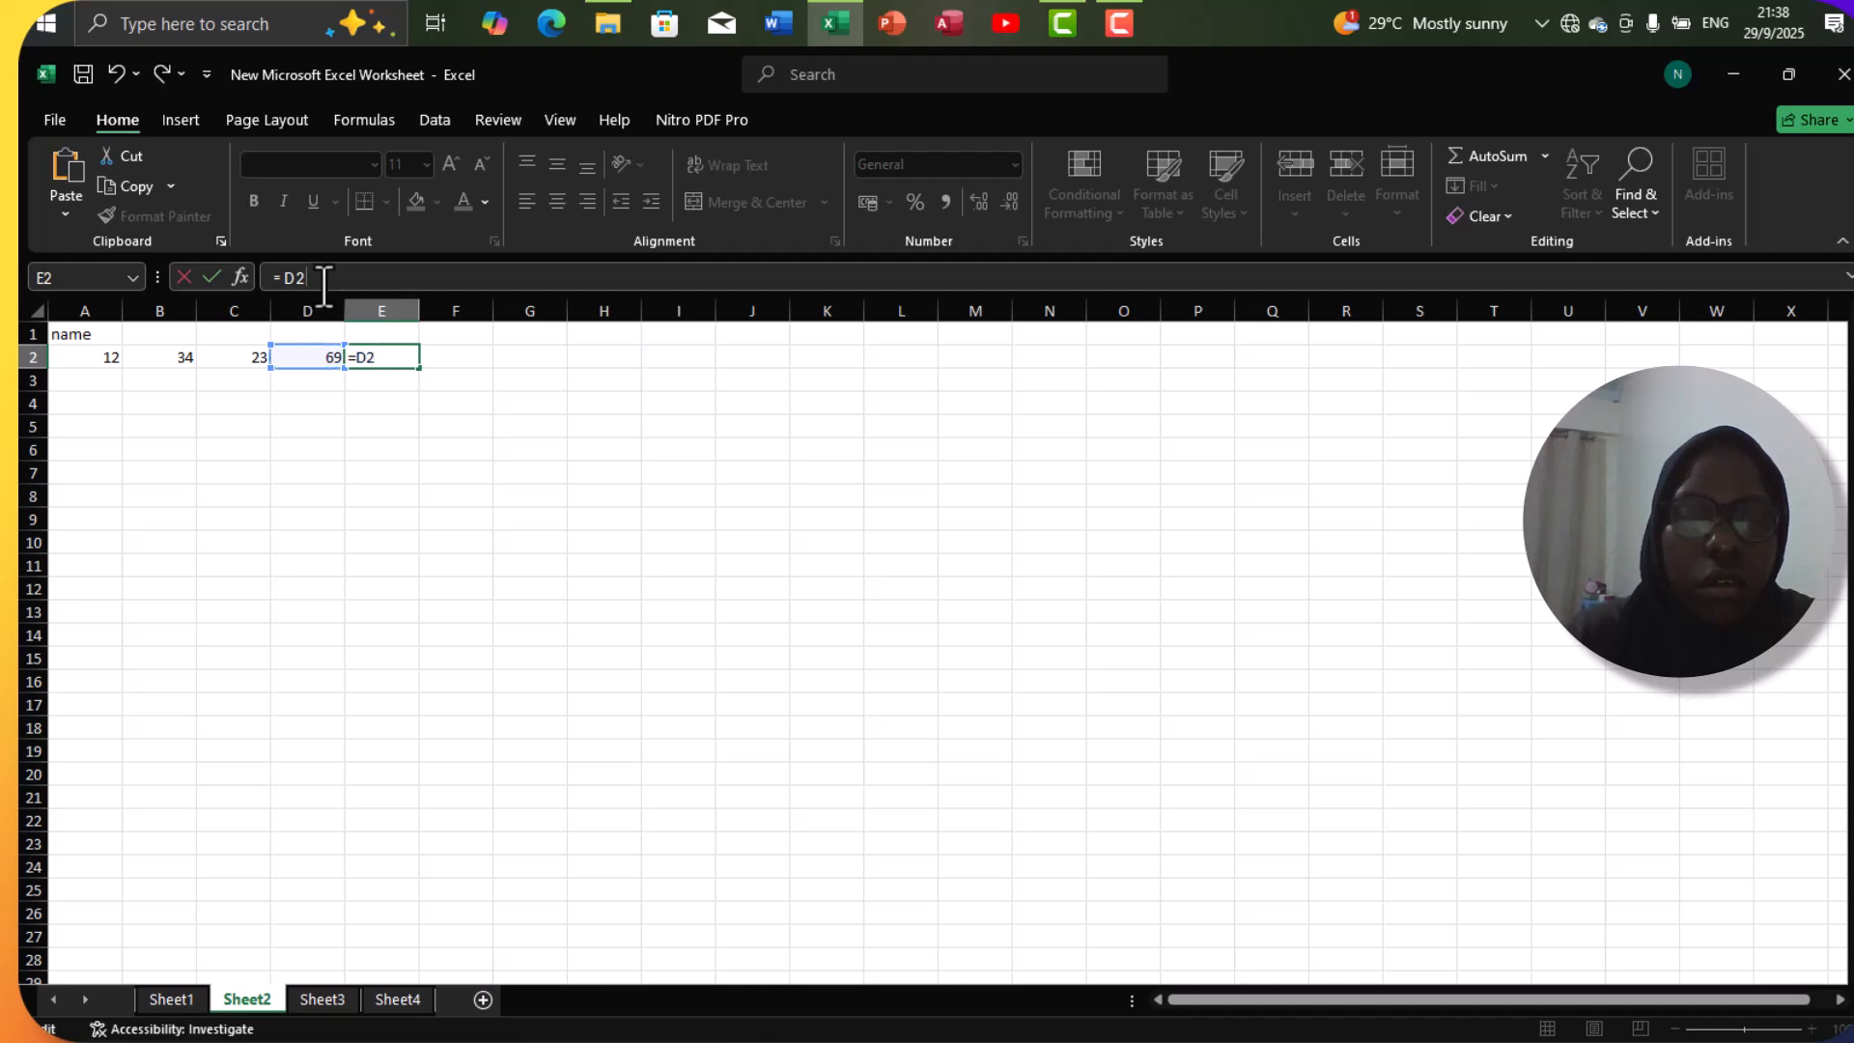
left_click(393, 368)
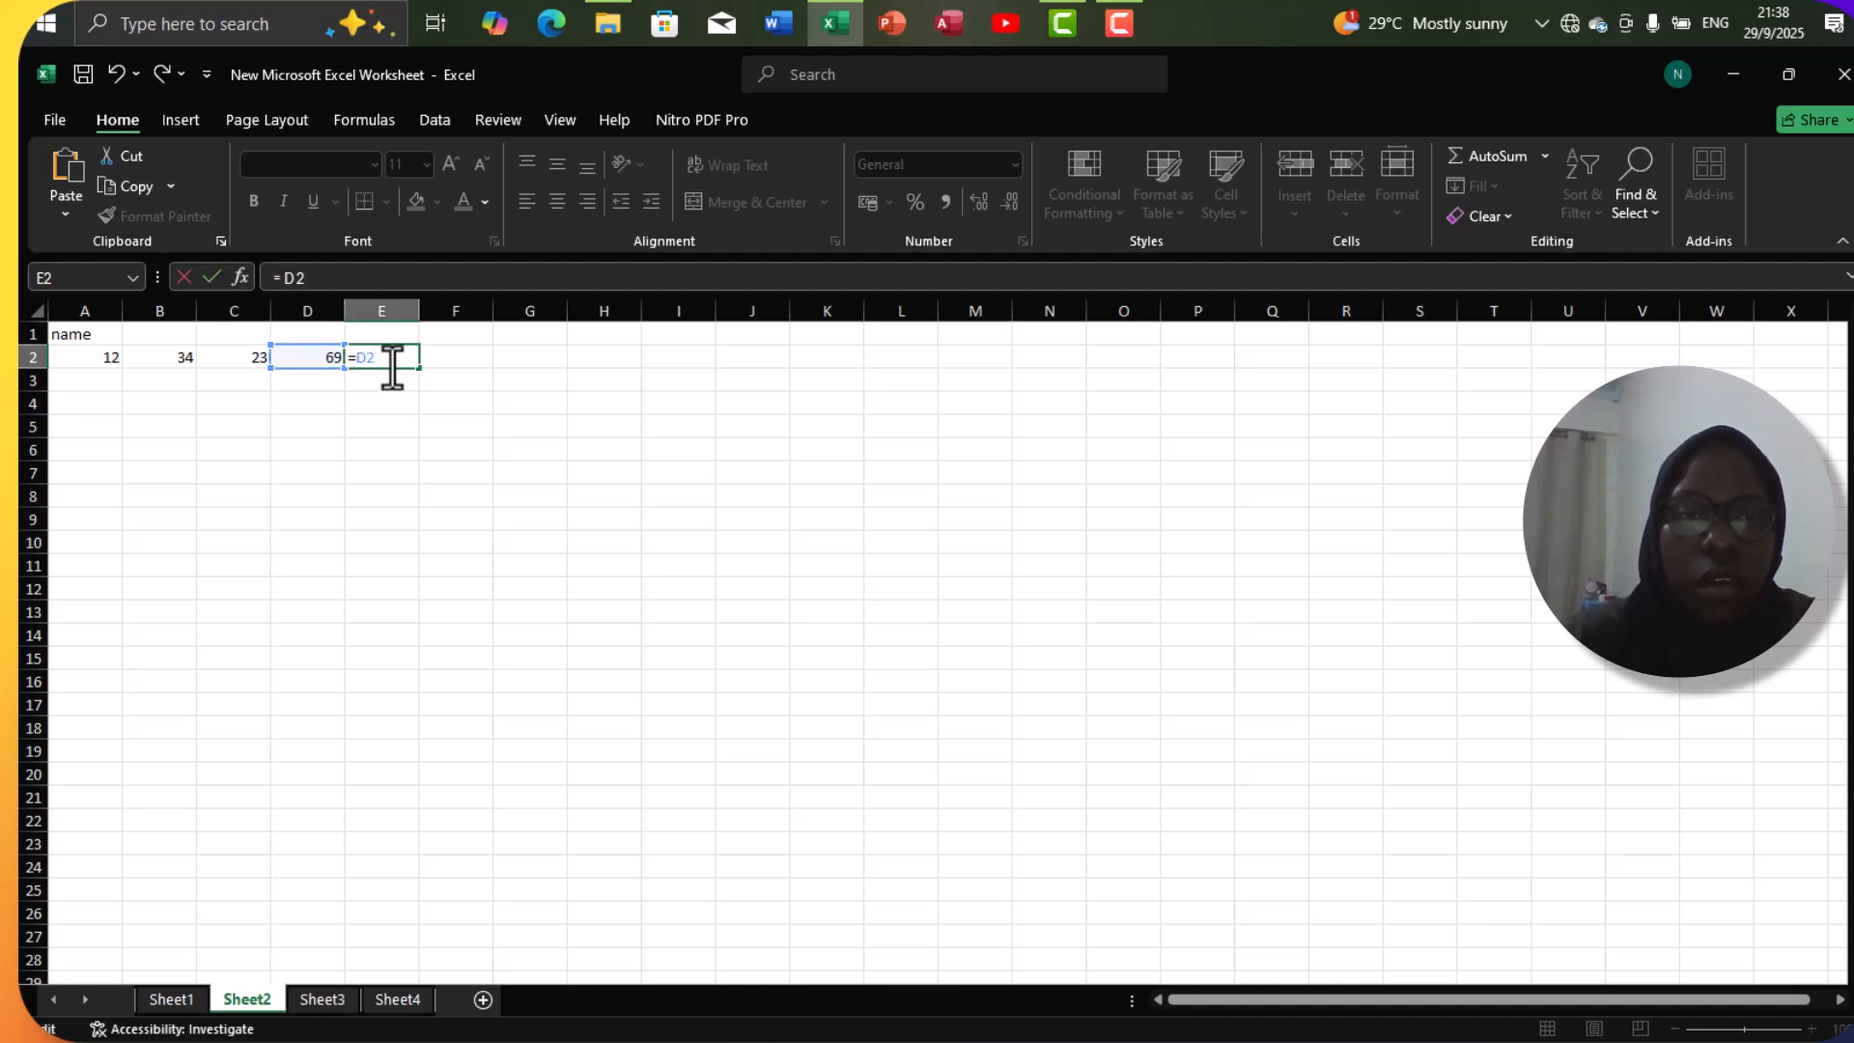
key("BackSpace")
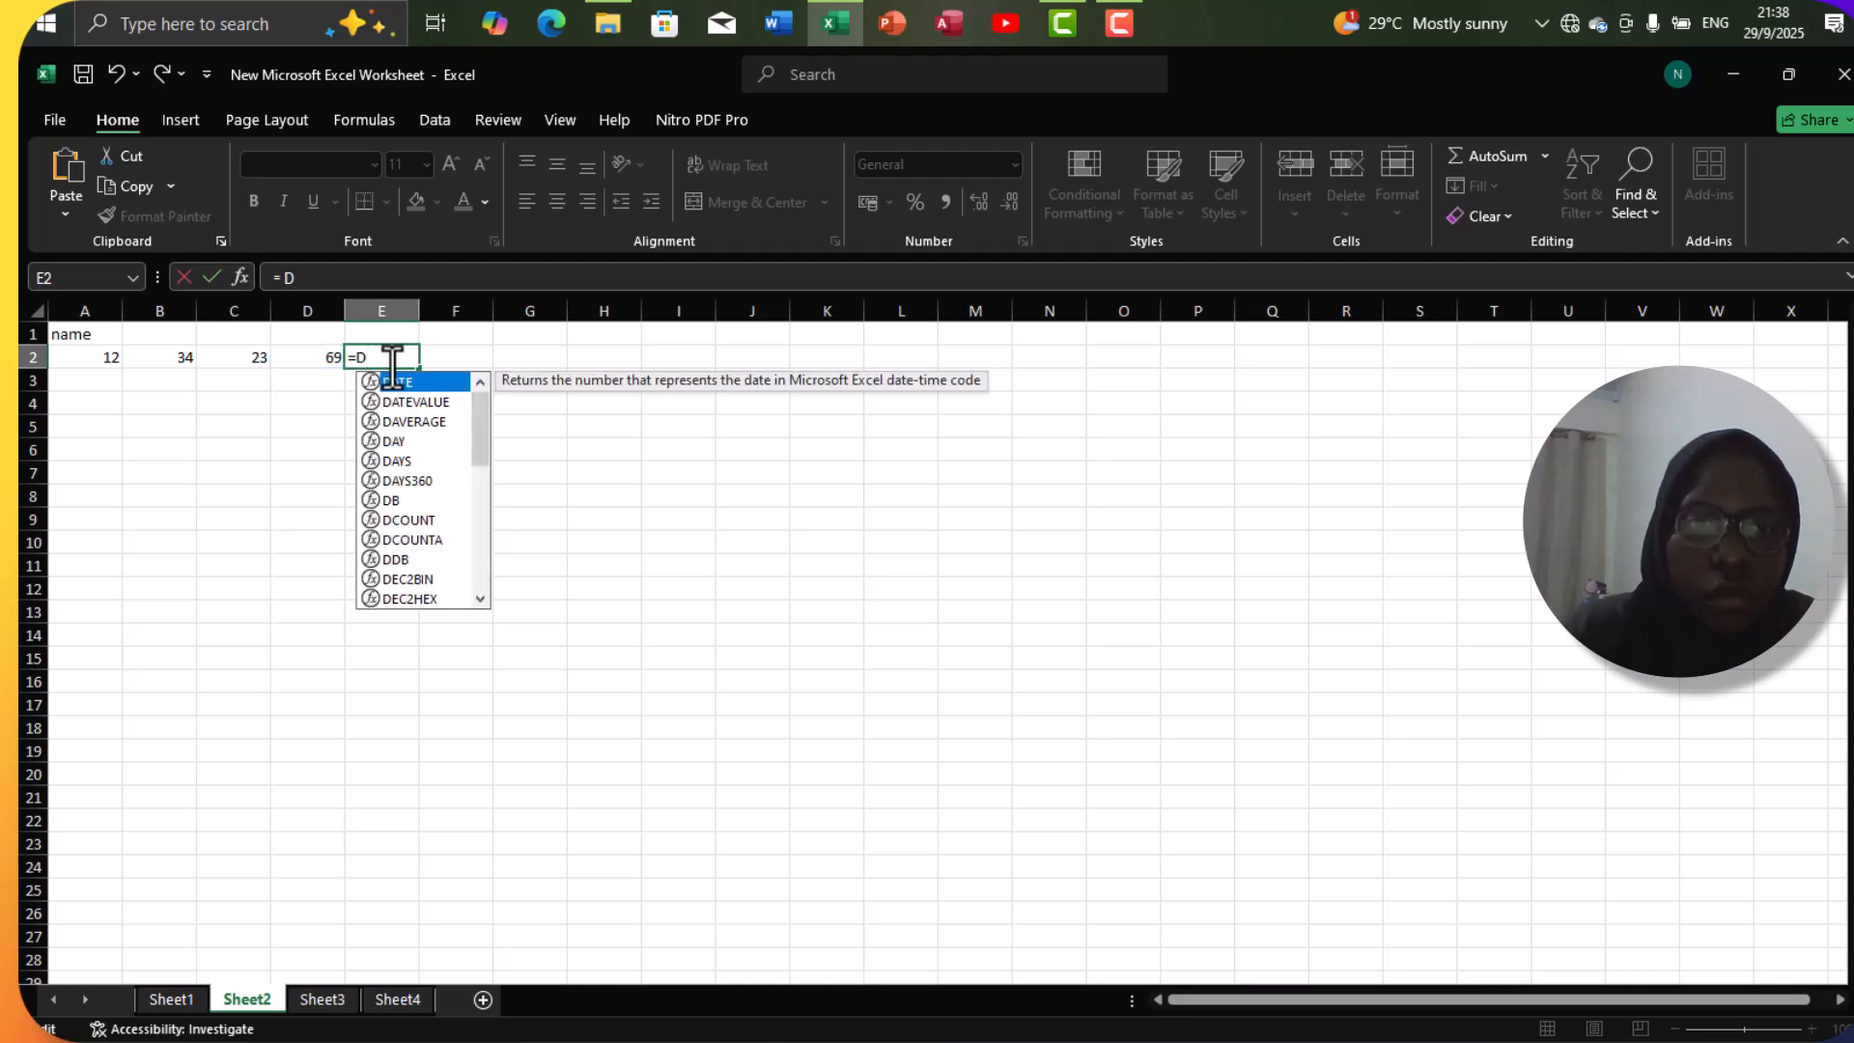
key("BackSpace")
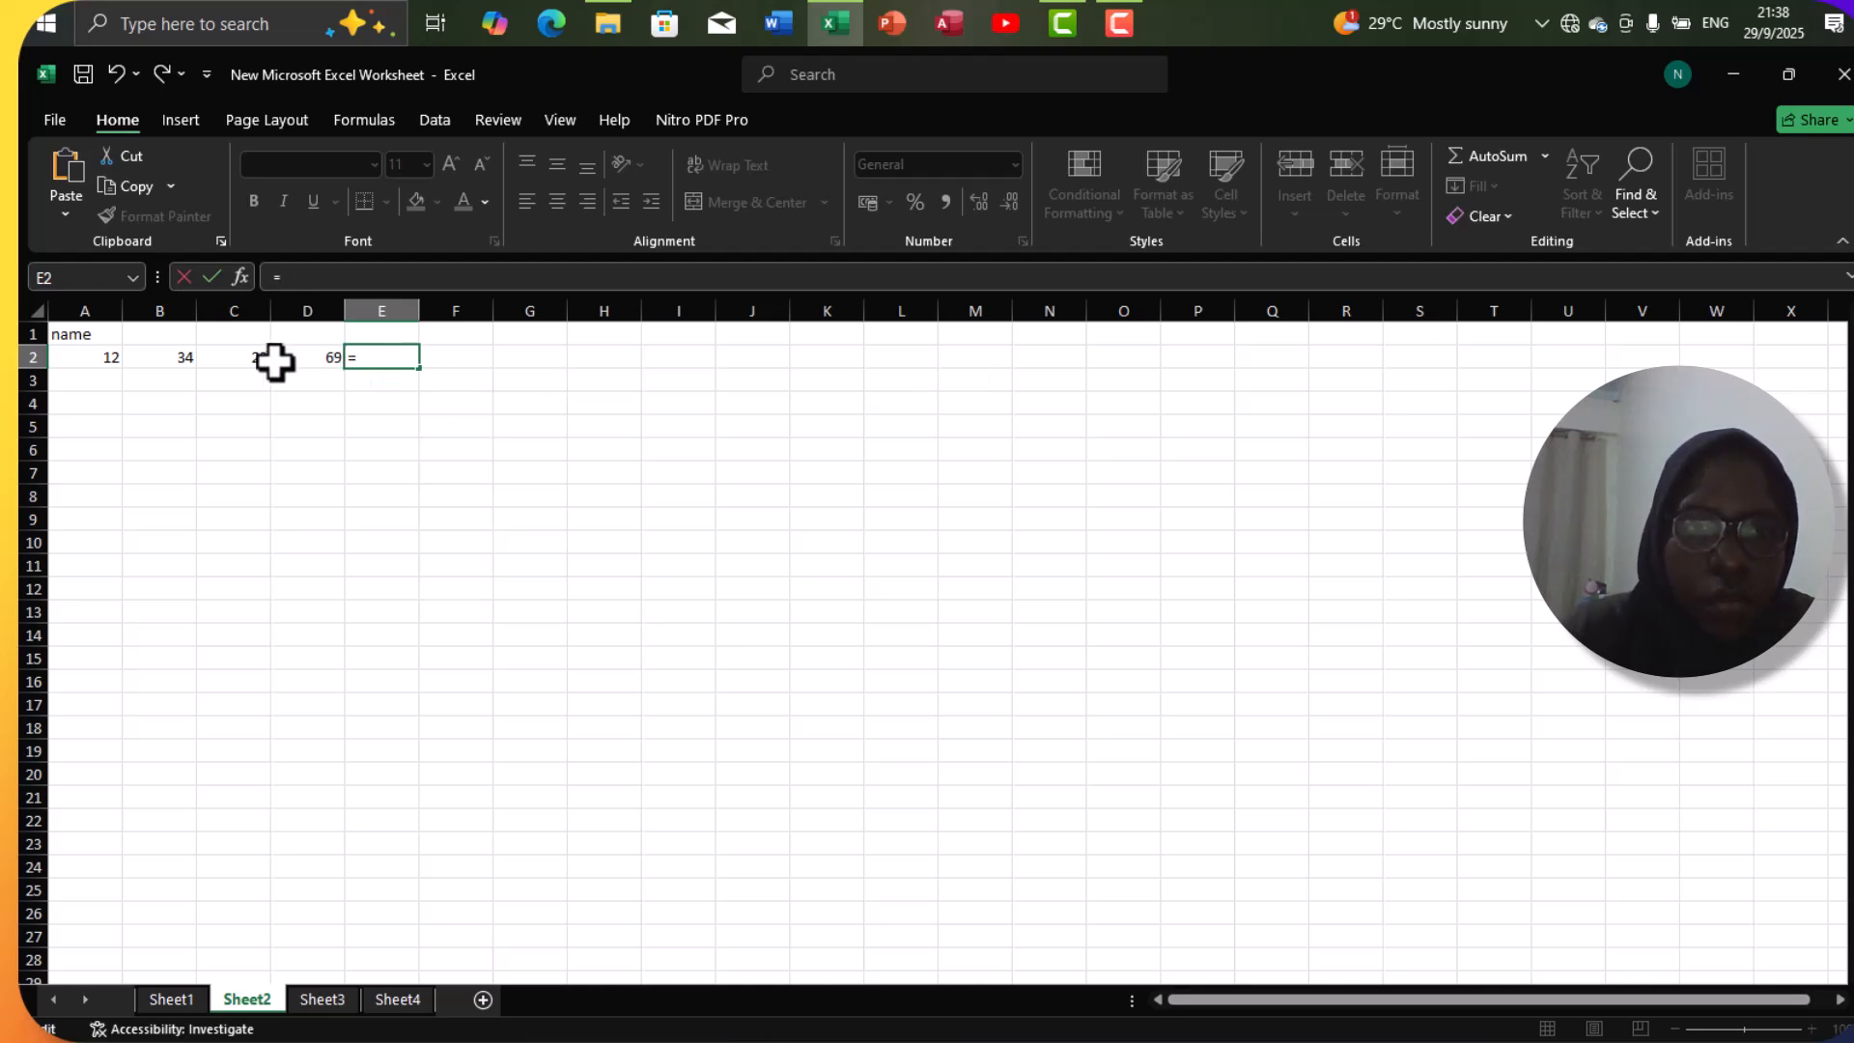
Complete the formula in cell E2 as =A2+B2+C2 to add the numbers with plus operators.
left_click(99, 358)
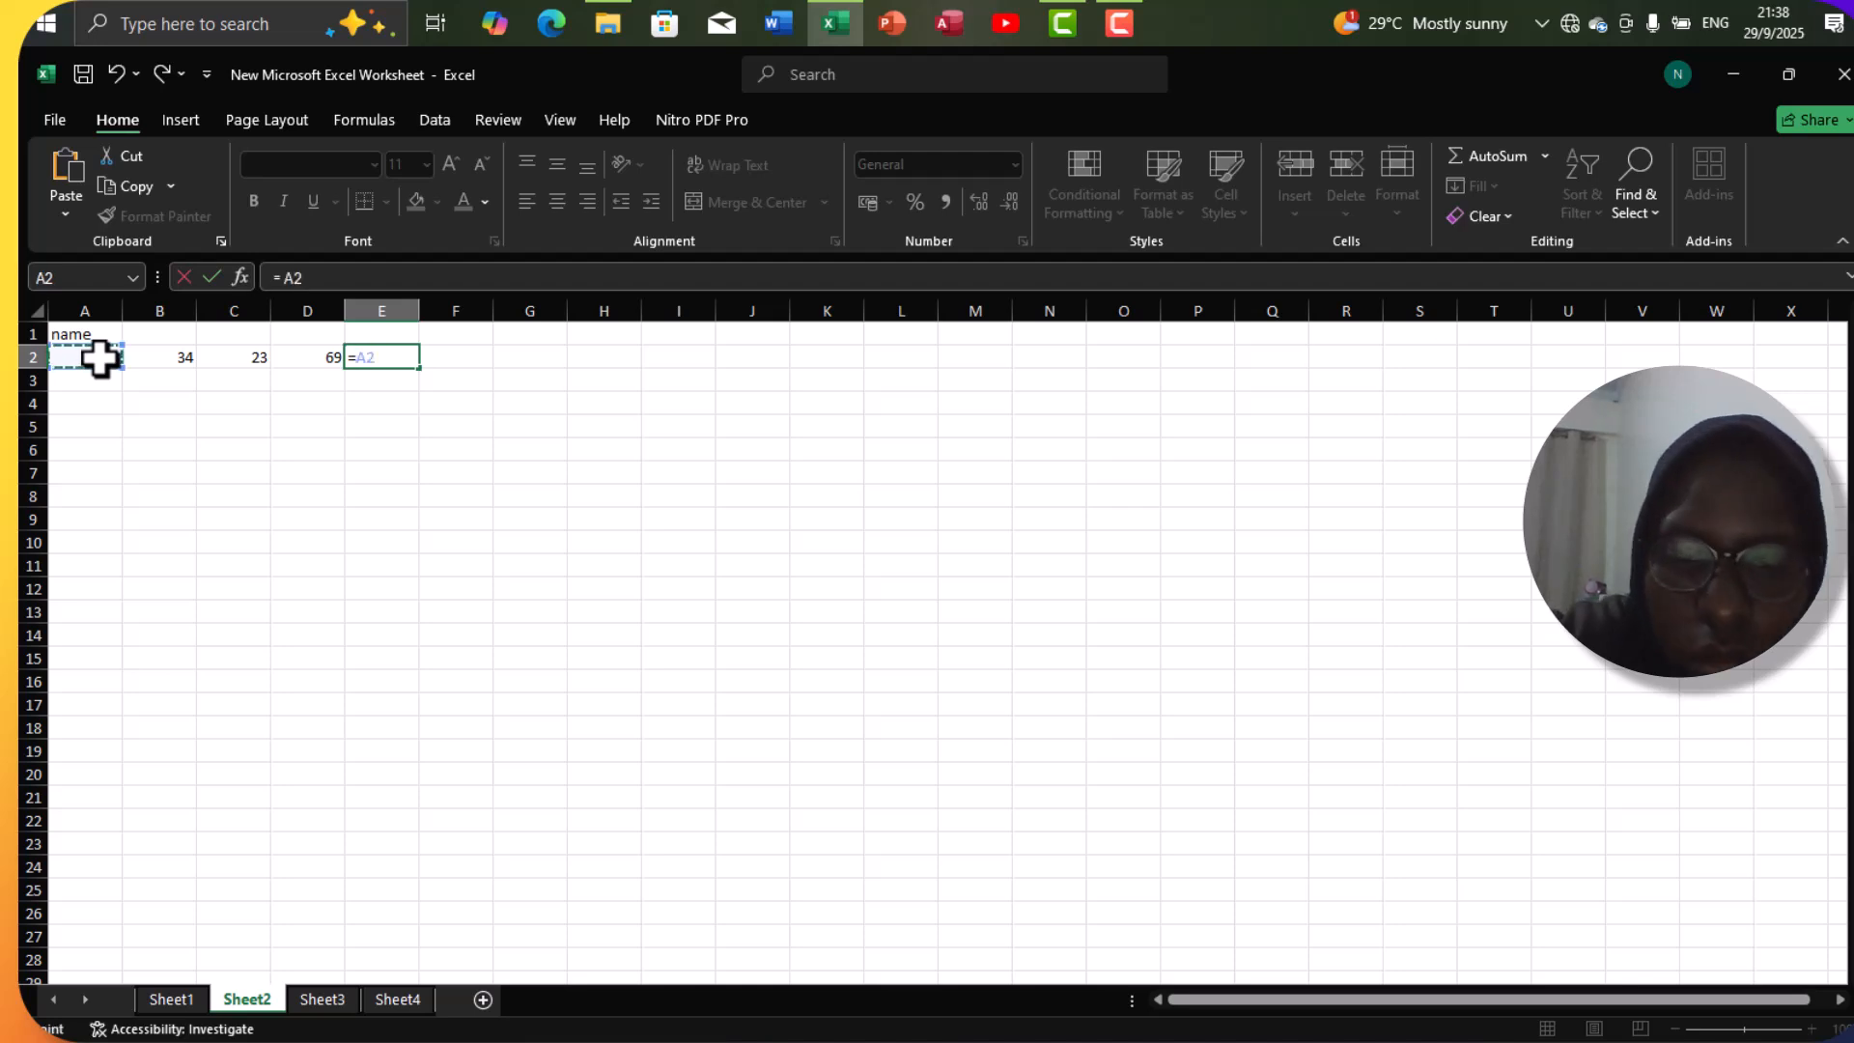
type("+")
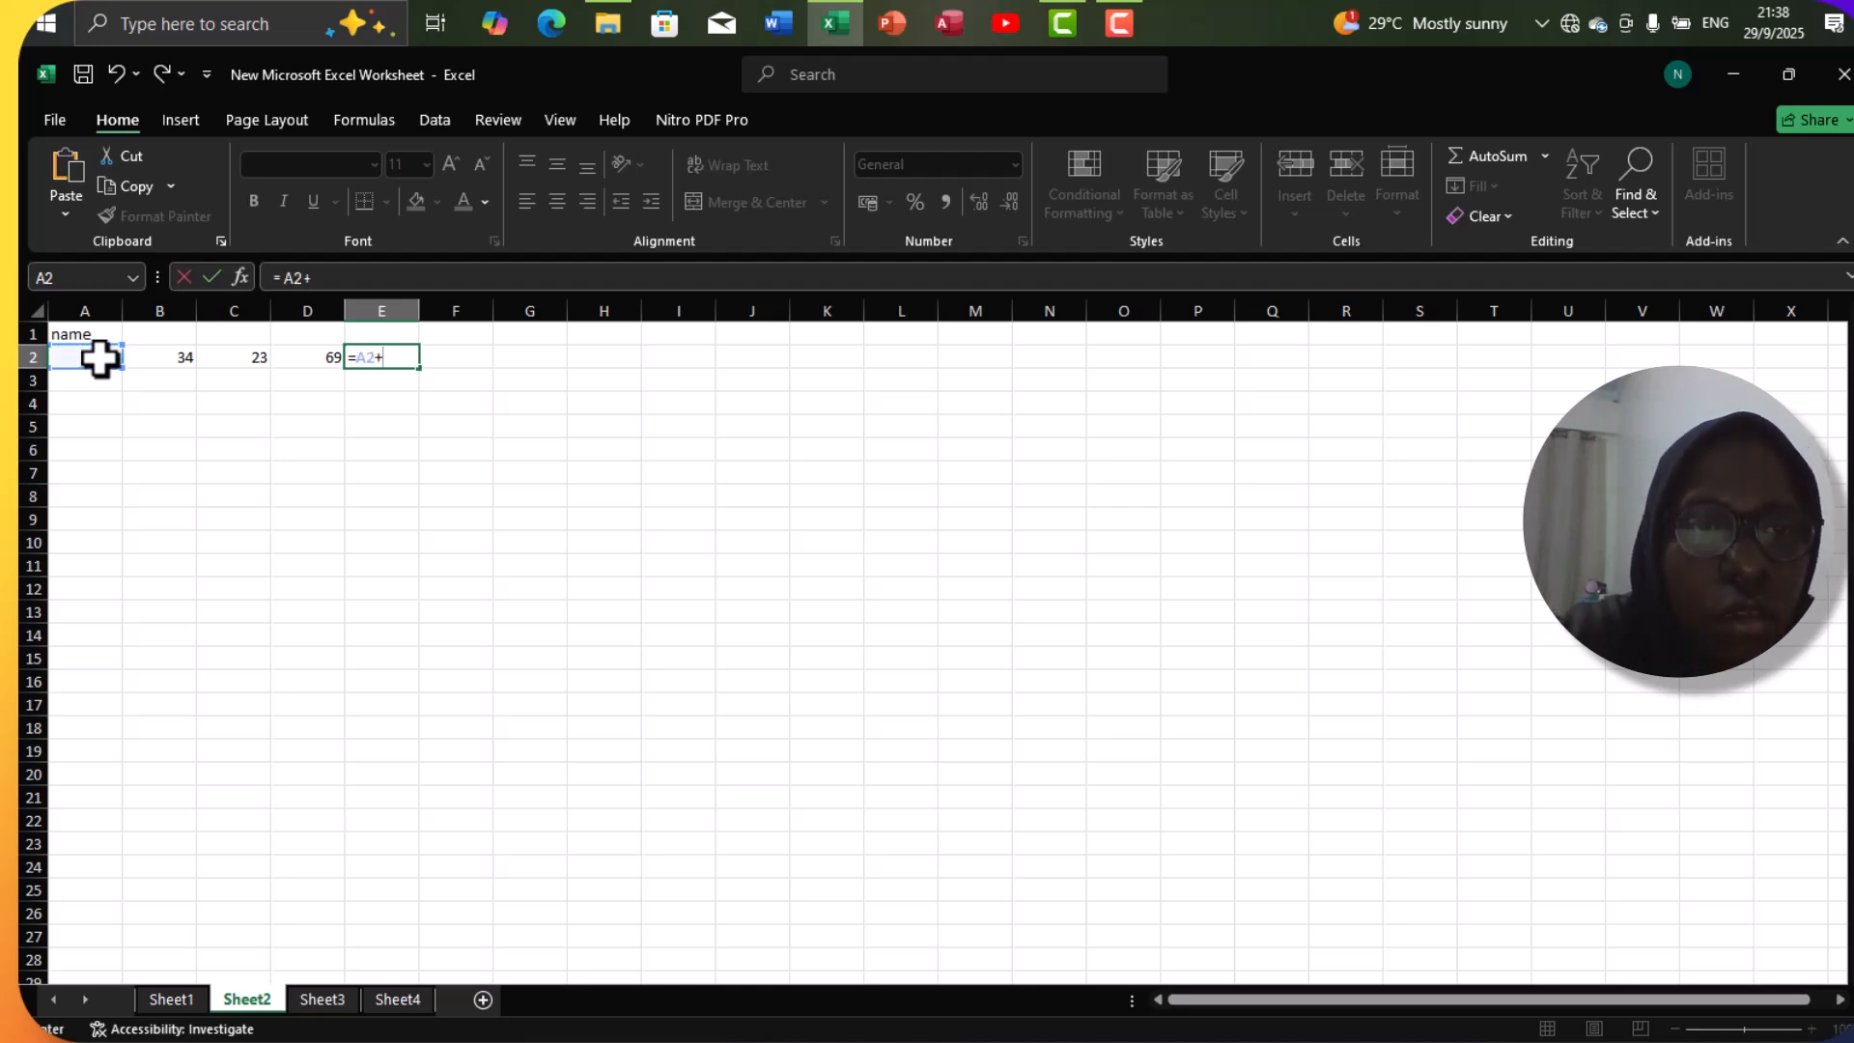
left_click(165, 359)
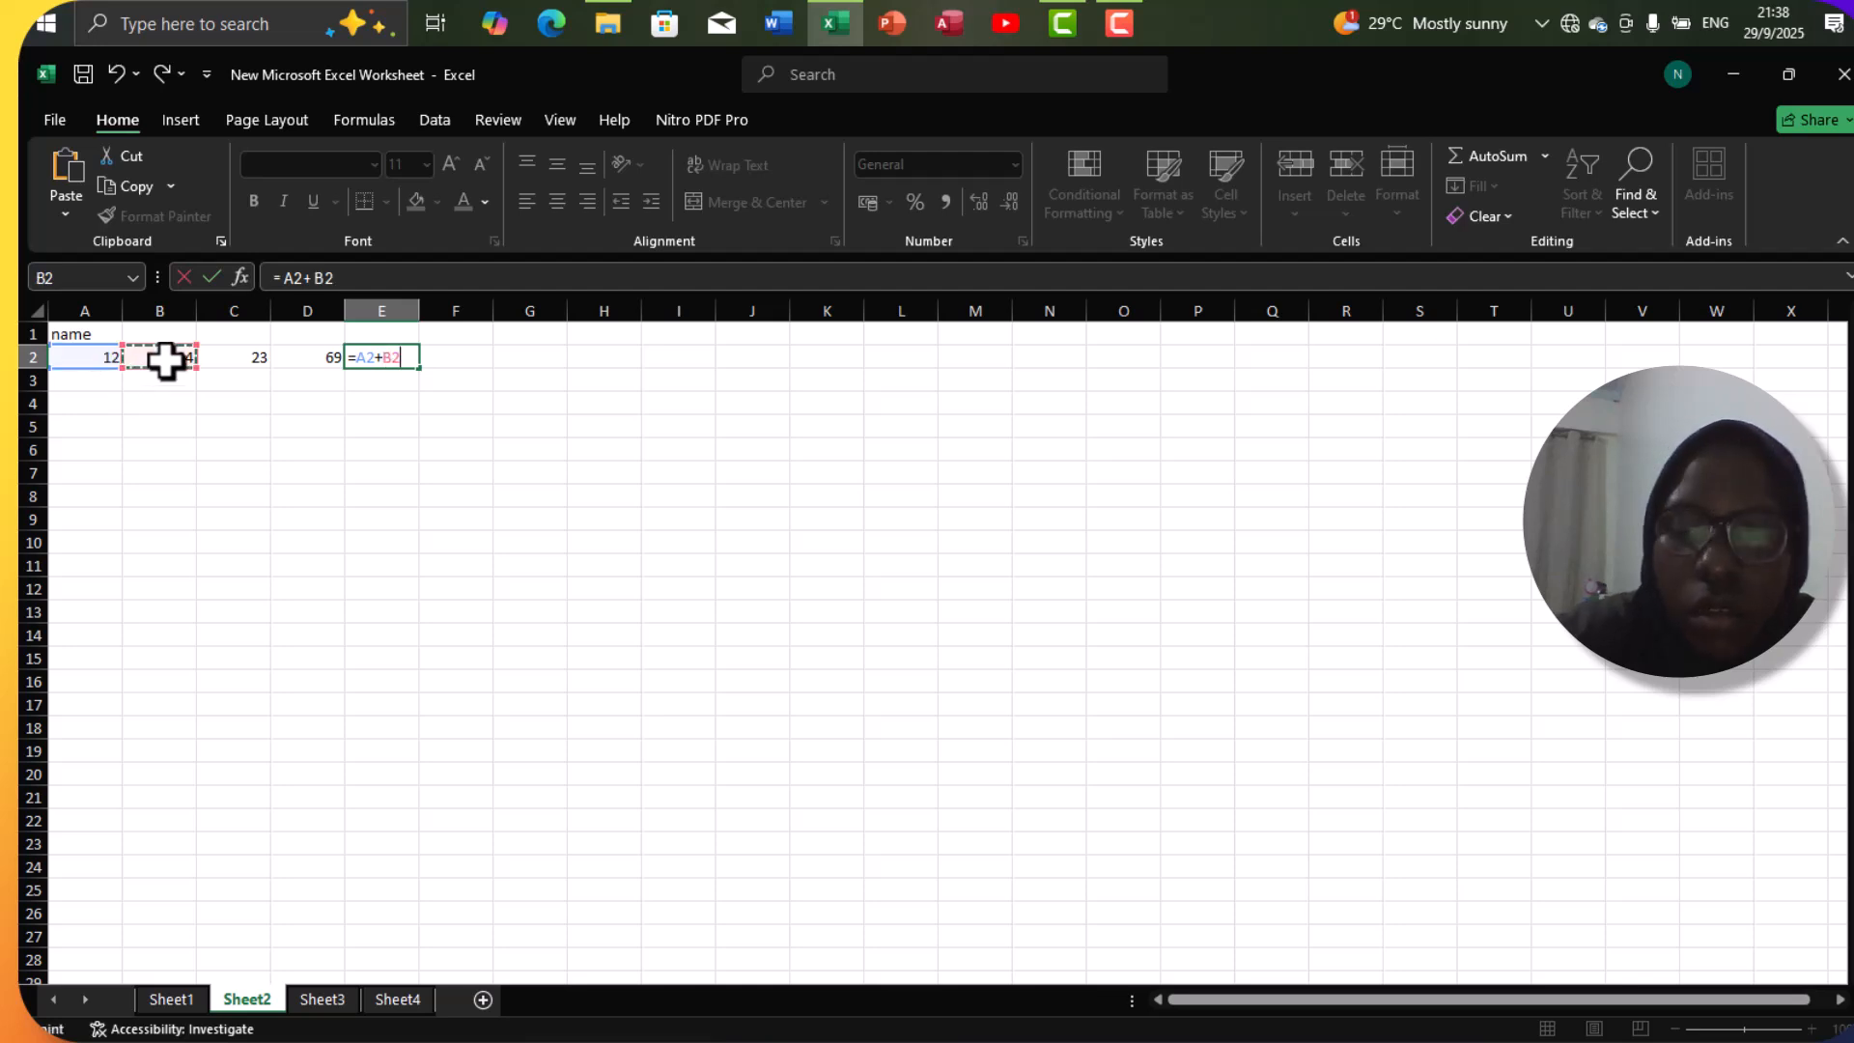
type("+")
left_click(214, 365)
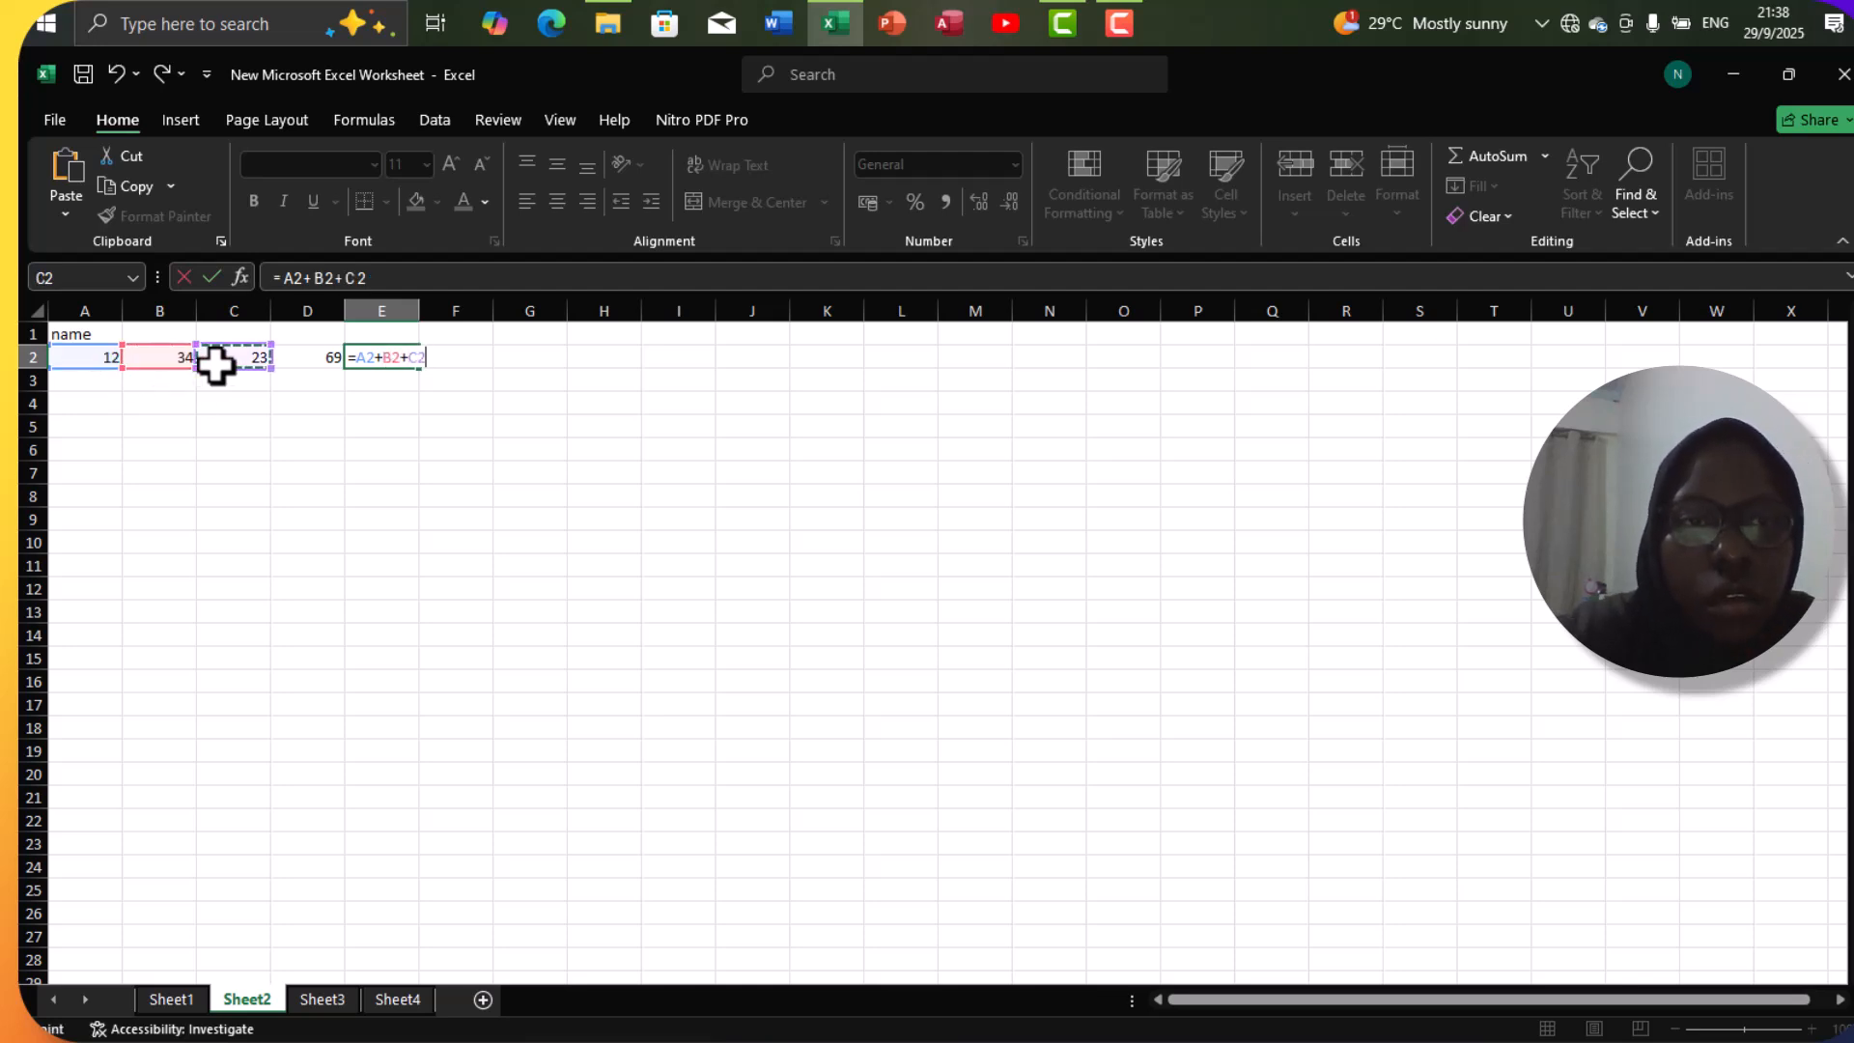
key("Return")
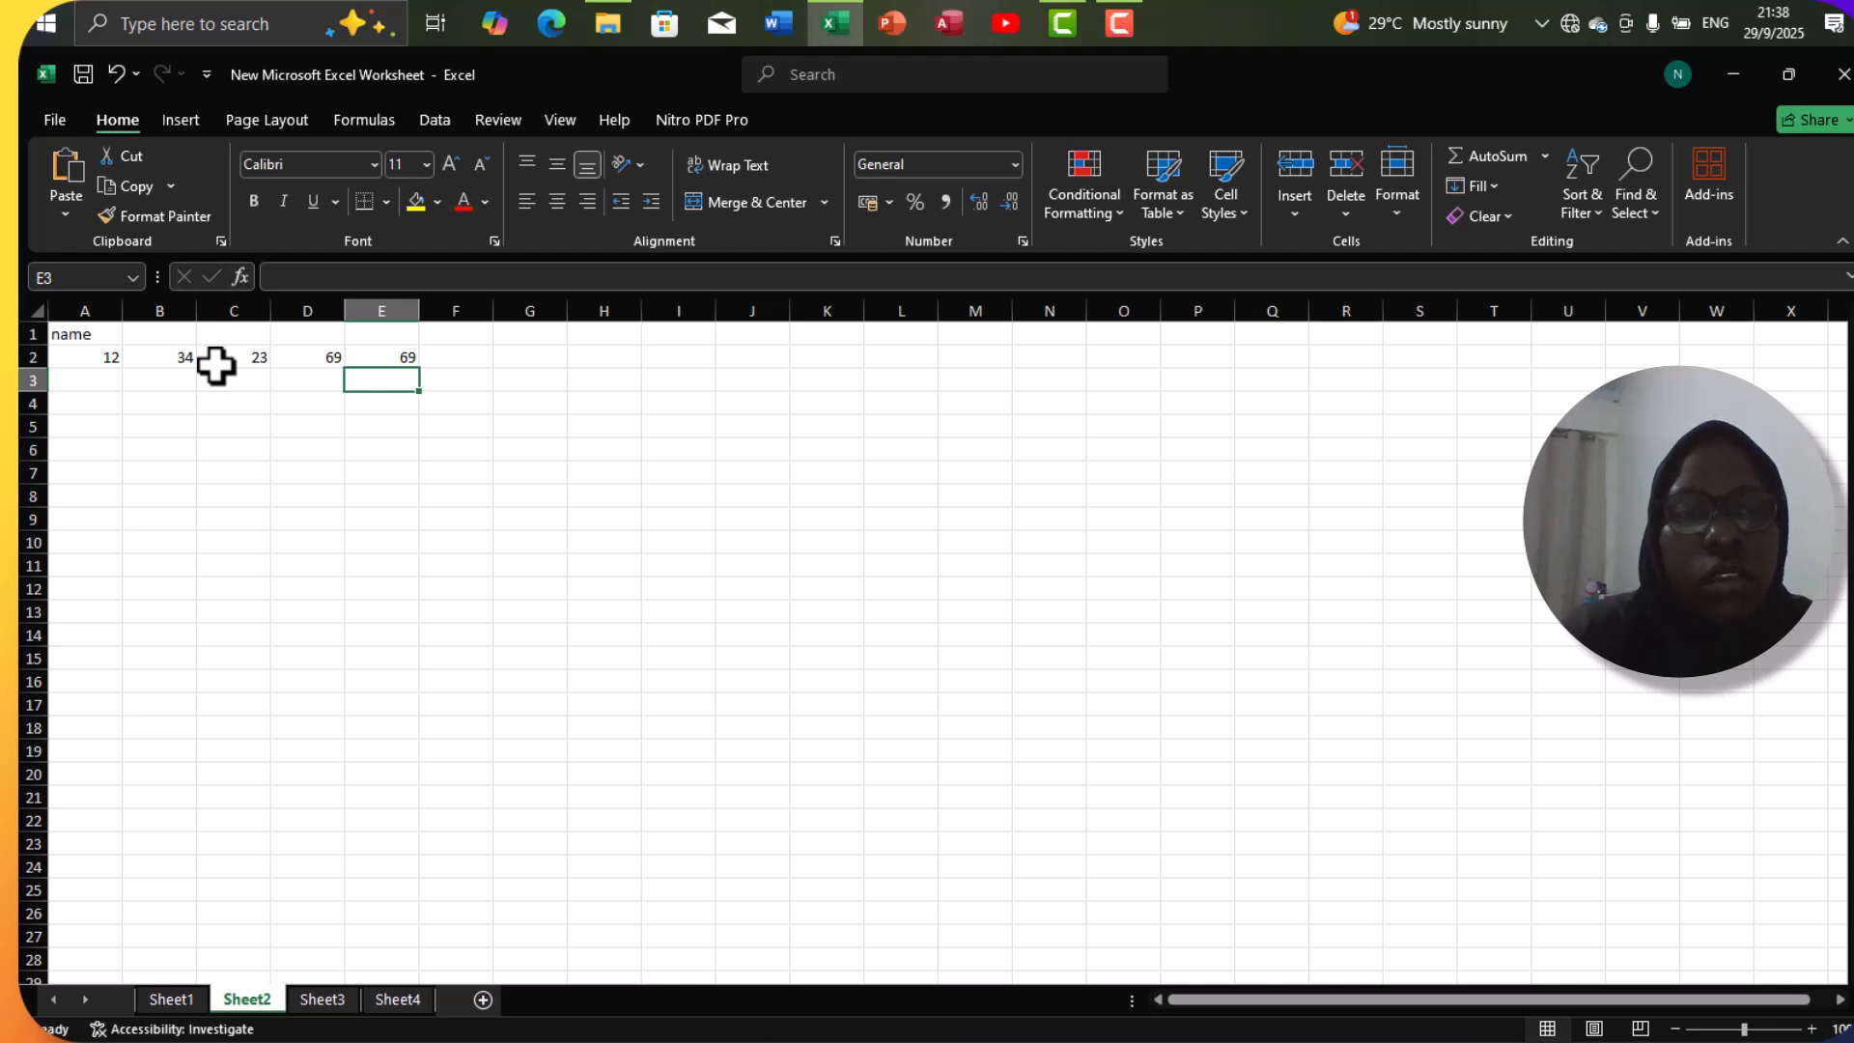
Compare the formulas behind the totals in cells D2 and E2.
left_click(328, 363)
left_click(360, 363)
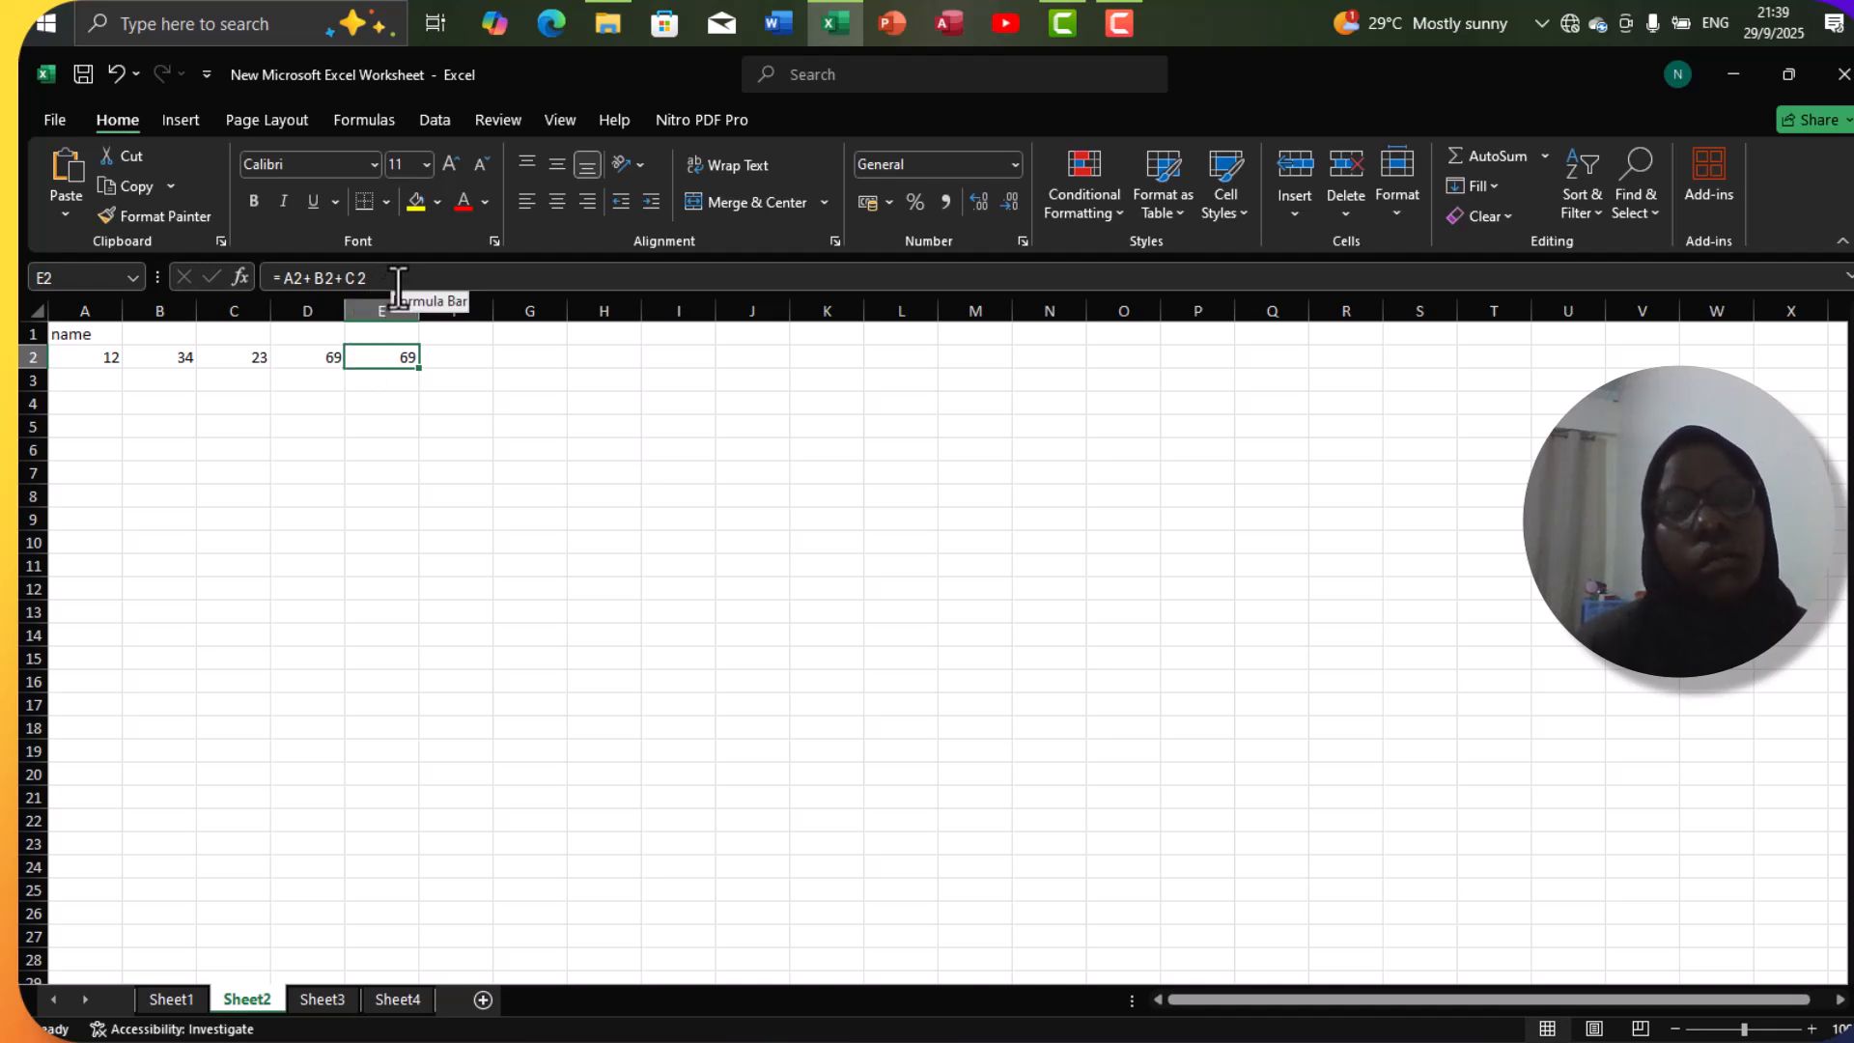
left_click(388, 407)
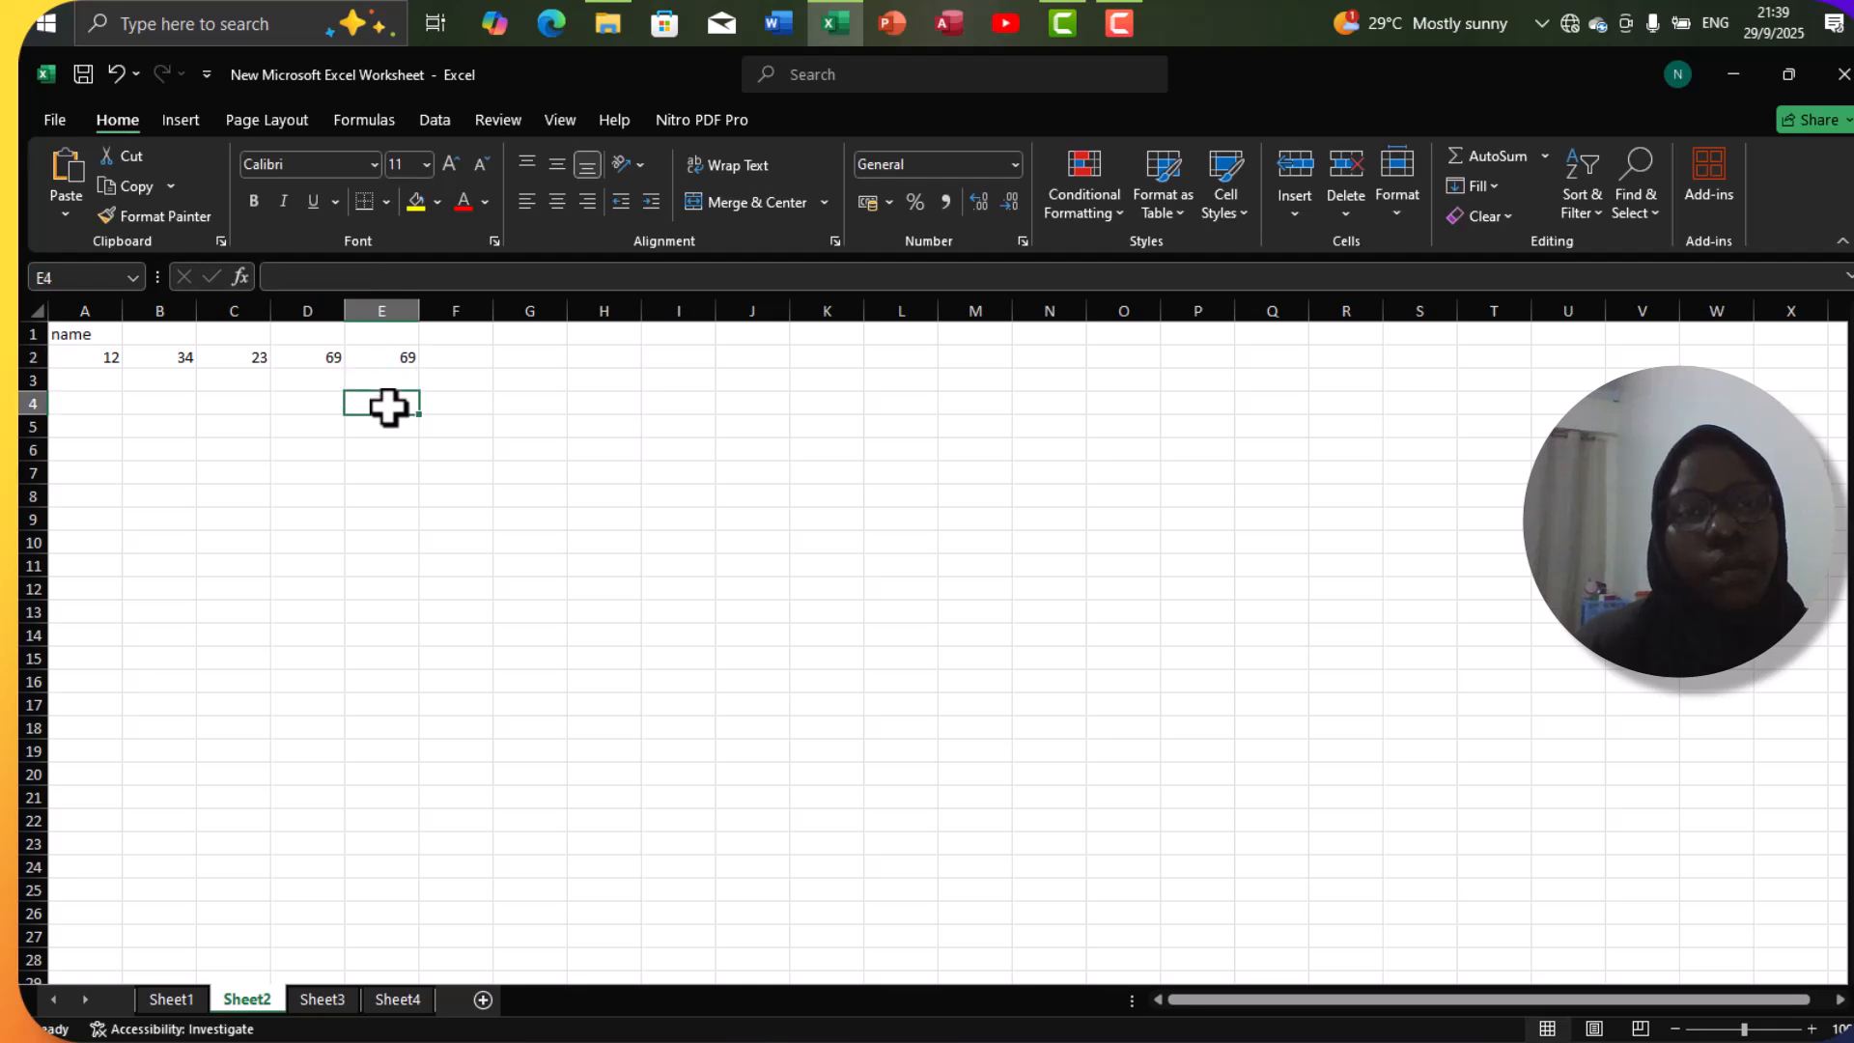
left_click(1308, 119)
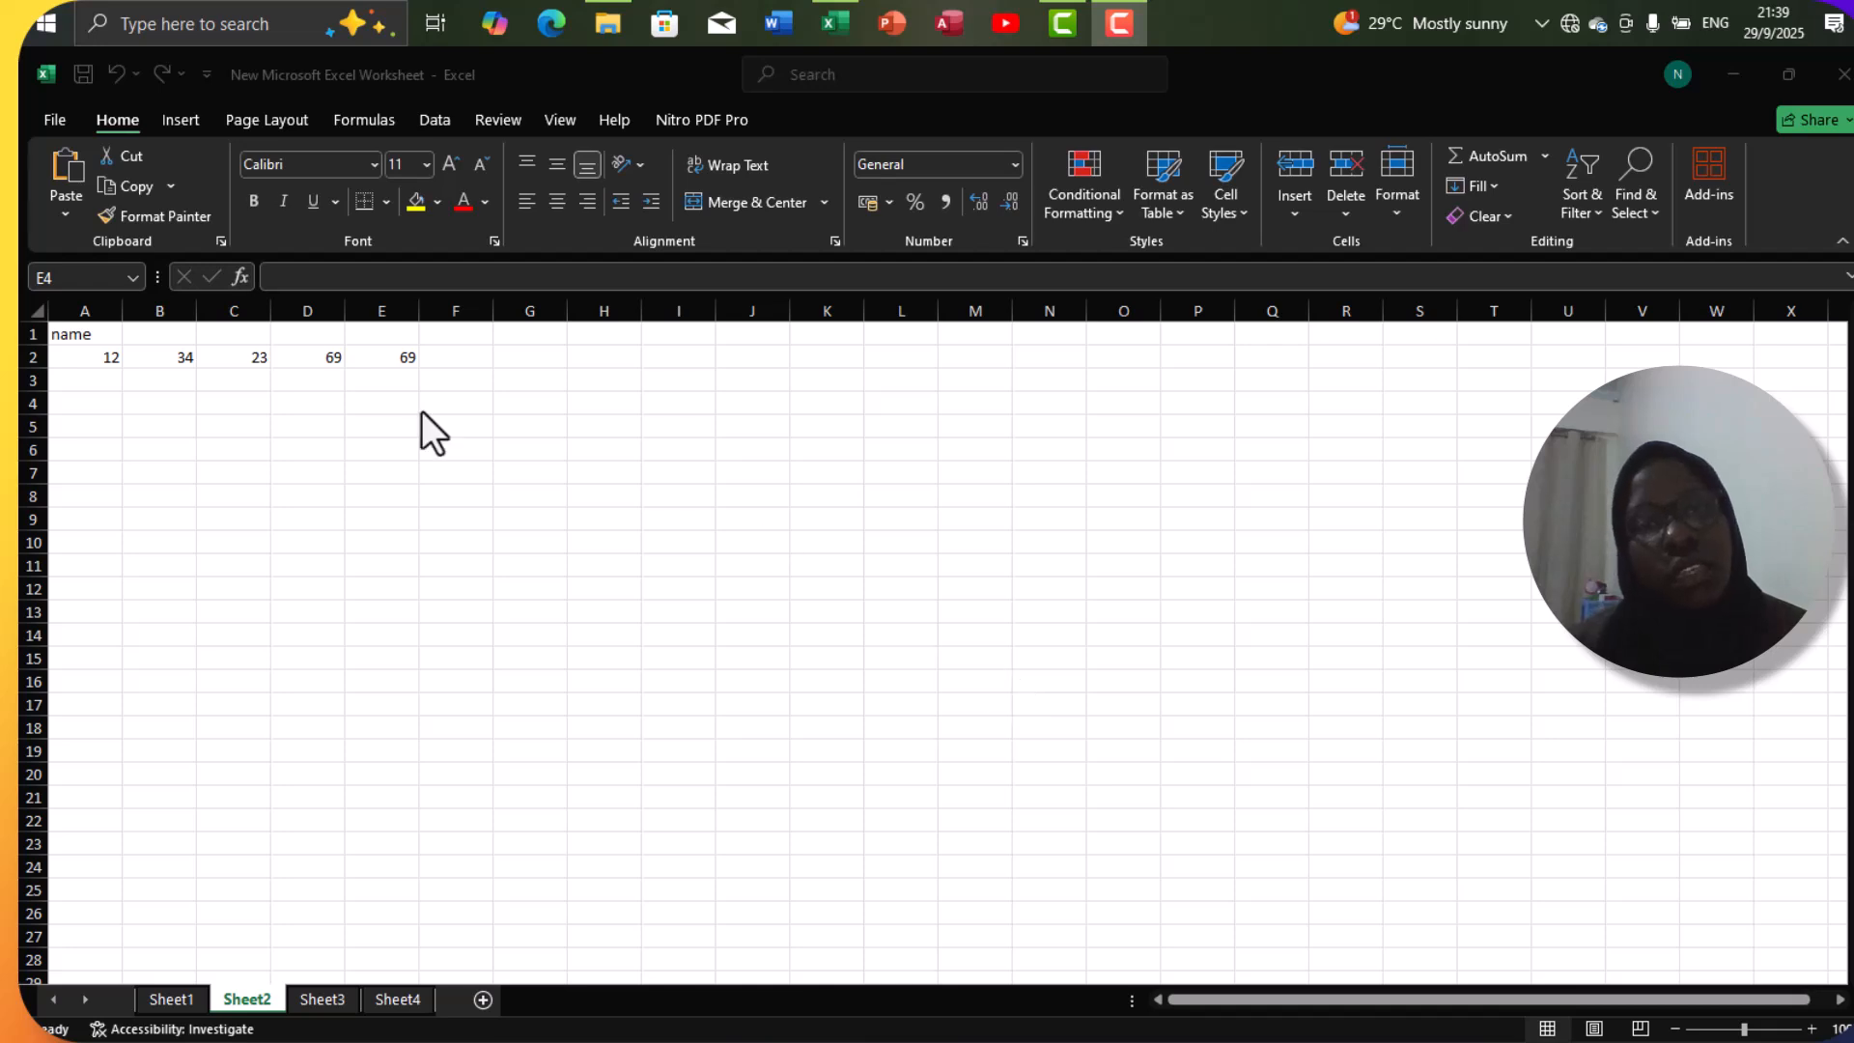
Fill the text "name" from cell A1 across row 1 to cell I1.
left_click(91, 333)
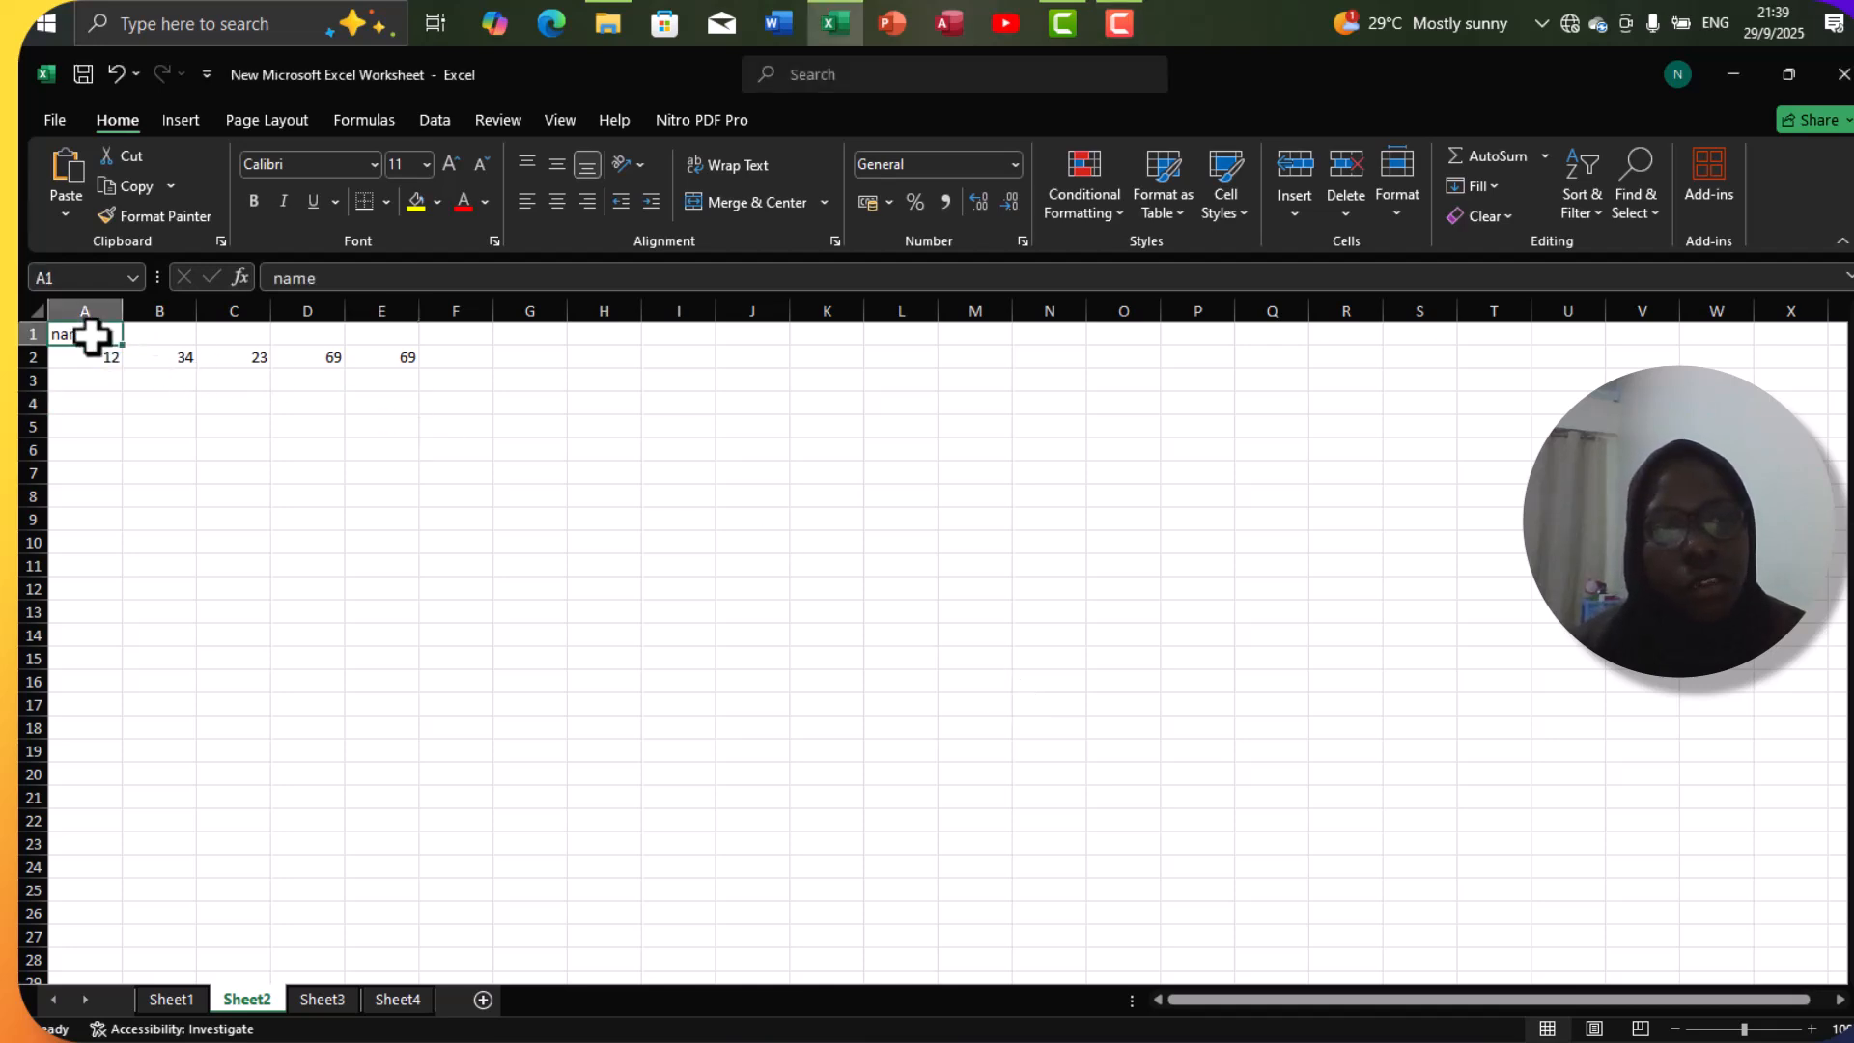
left_click_drag(123, 346, 708, 457)
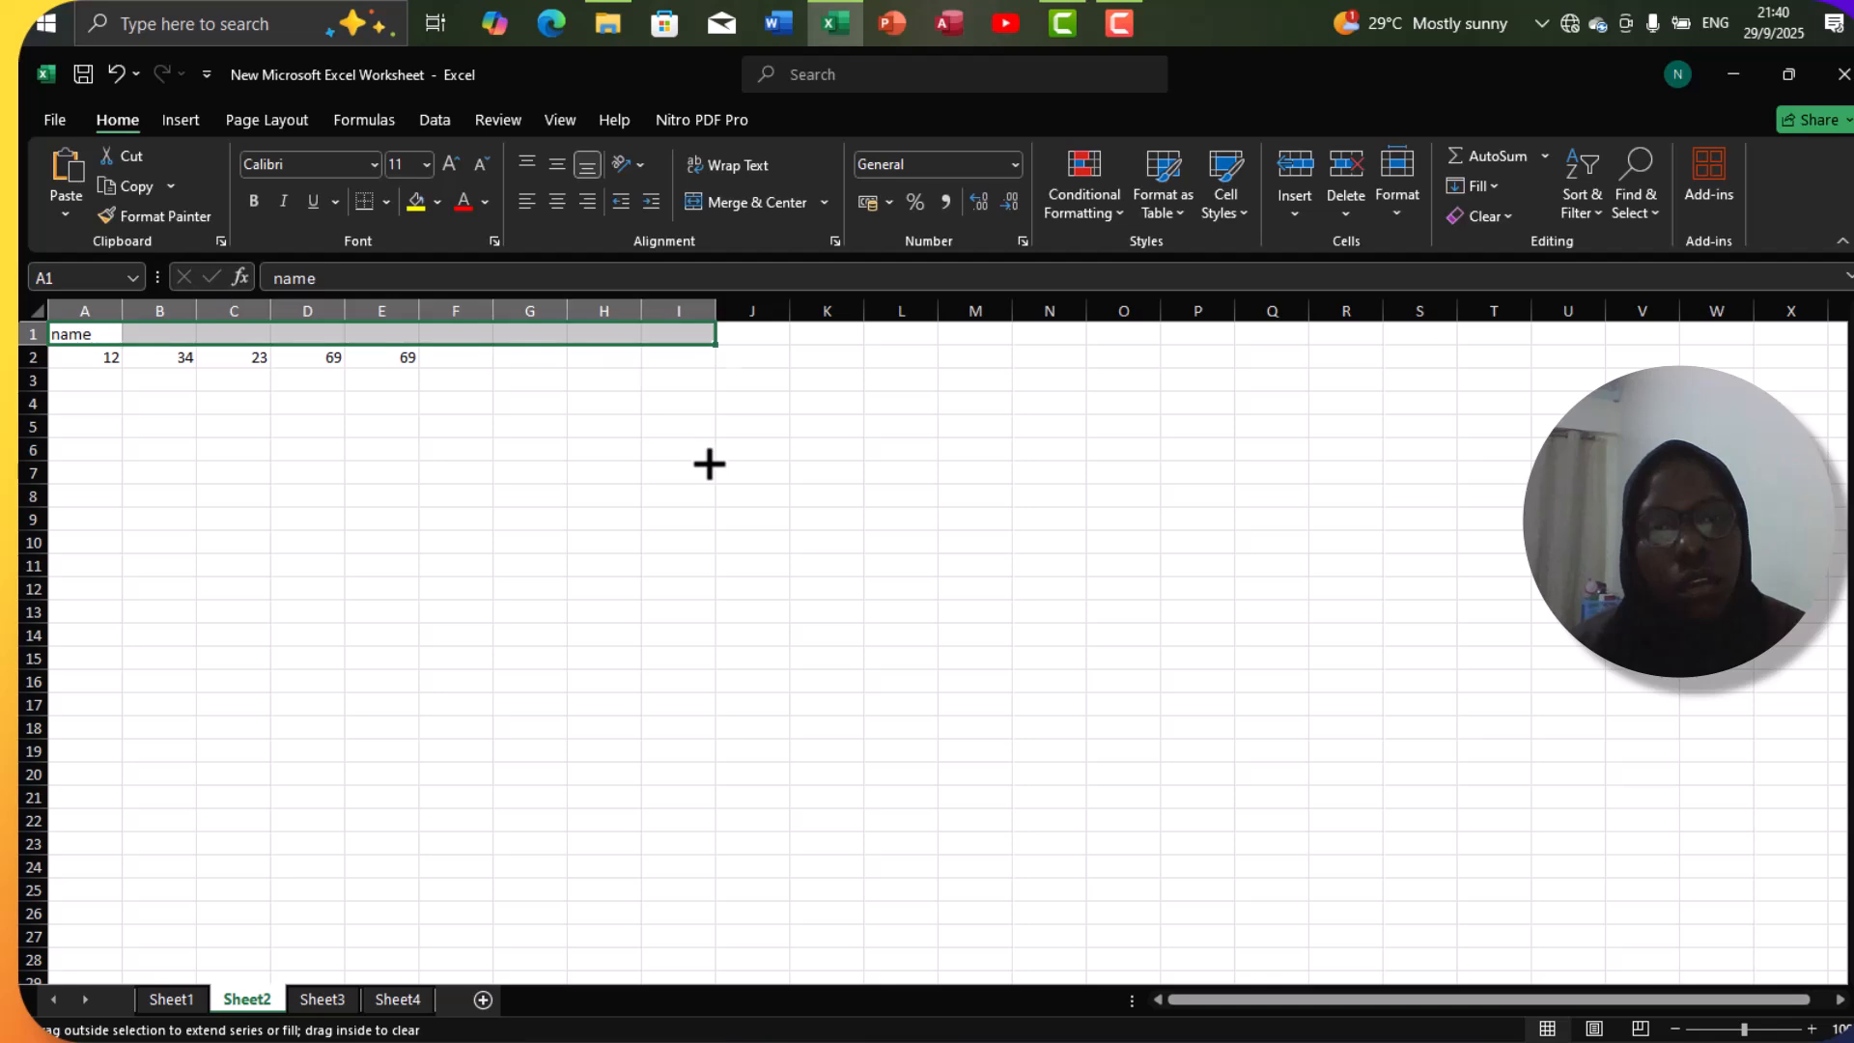
left_click(708, 457)
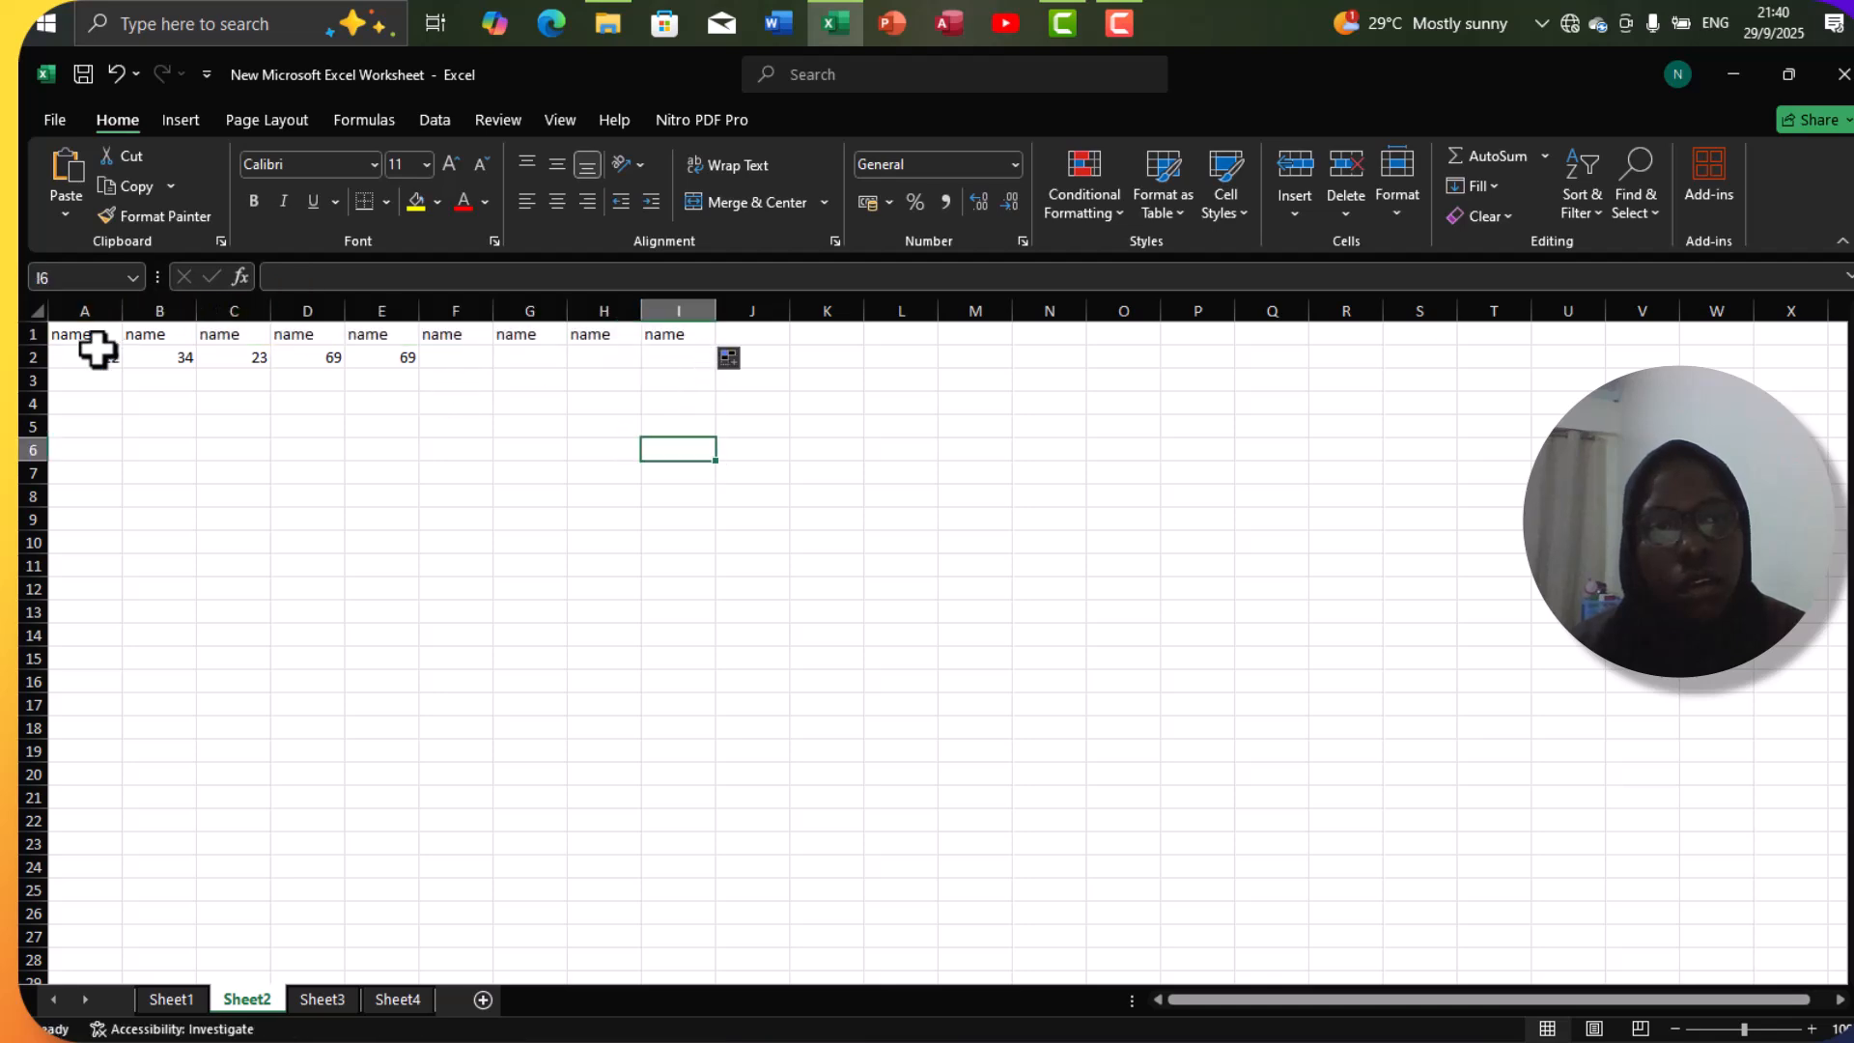
Apply All Borders to the range A1:I15.
left_click(38, 314)
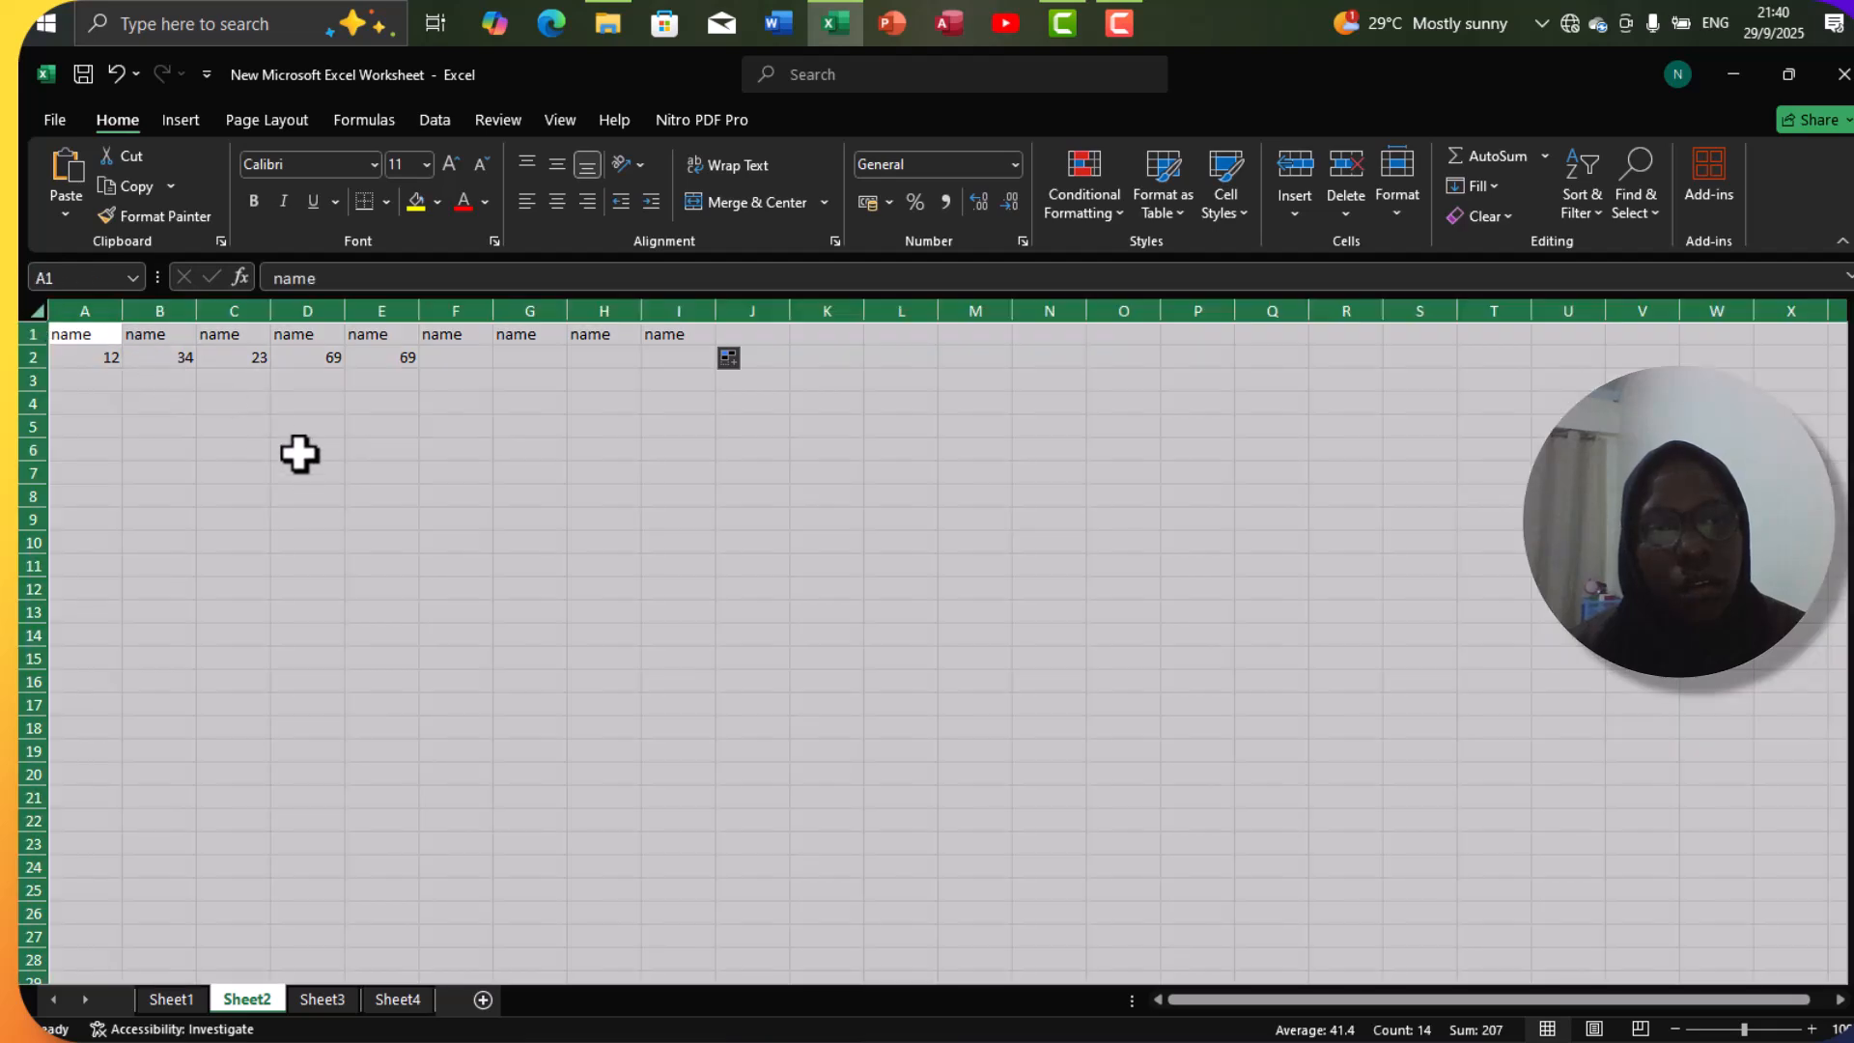
left_click(305, 450)
left_click(94, 331)
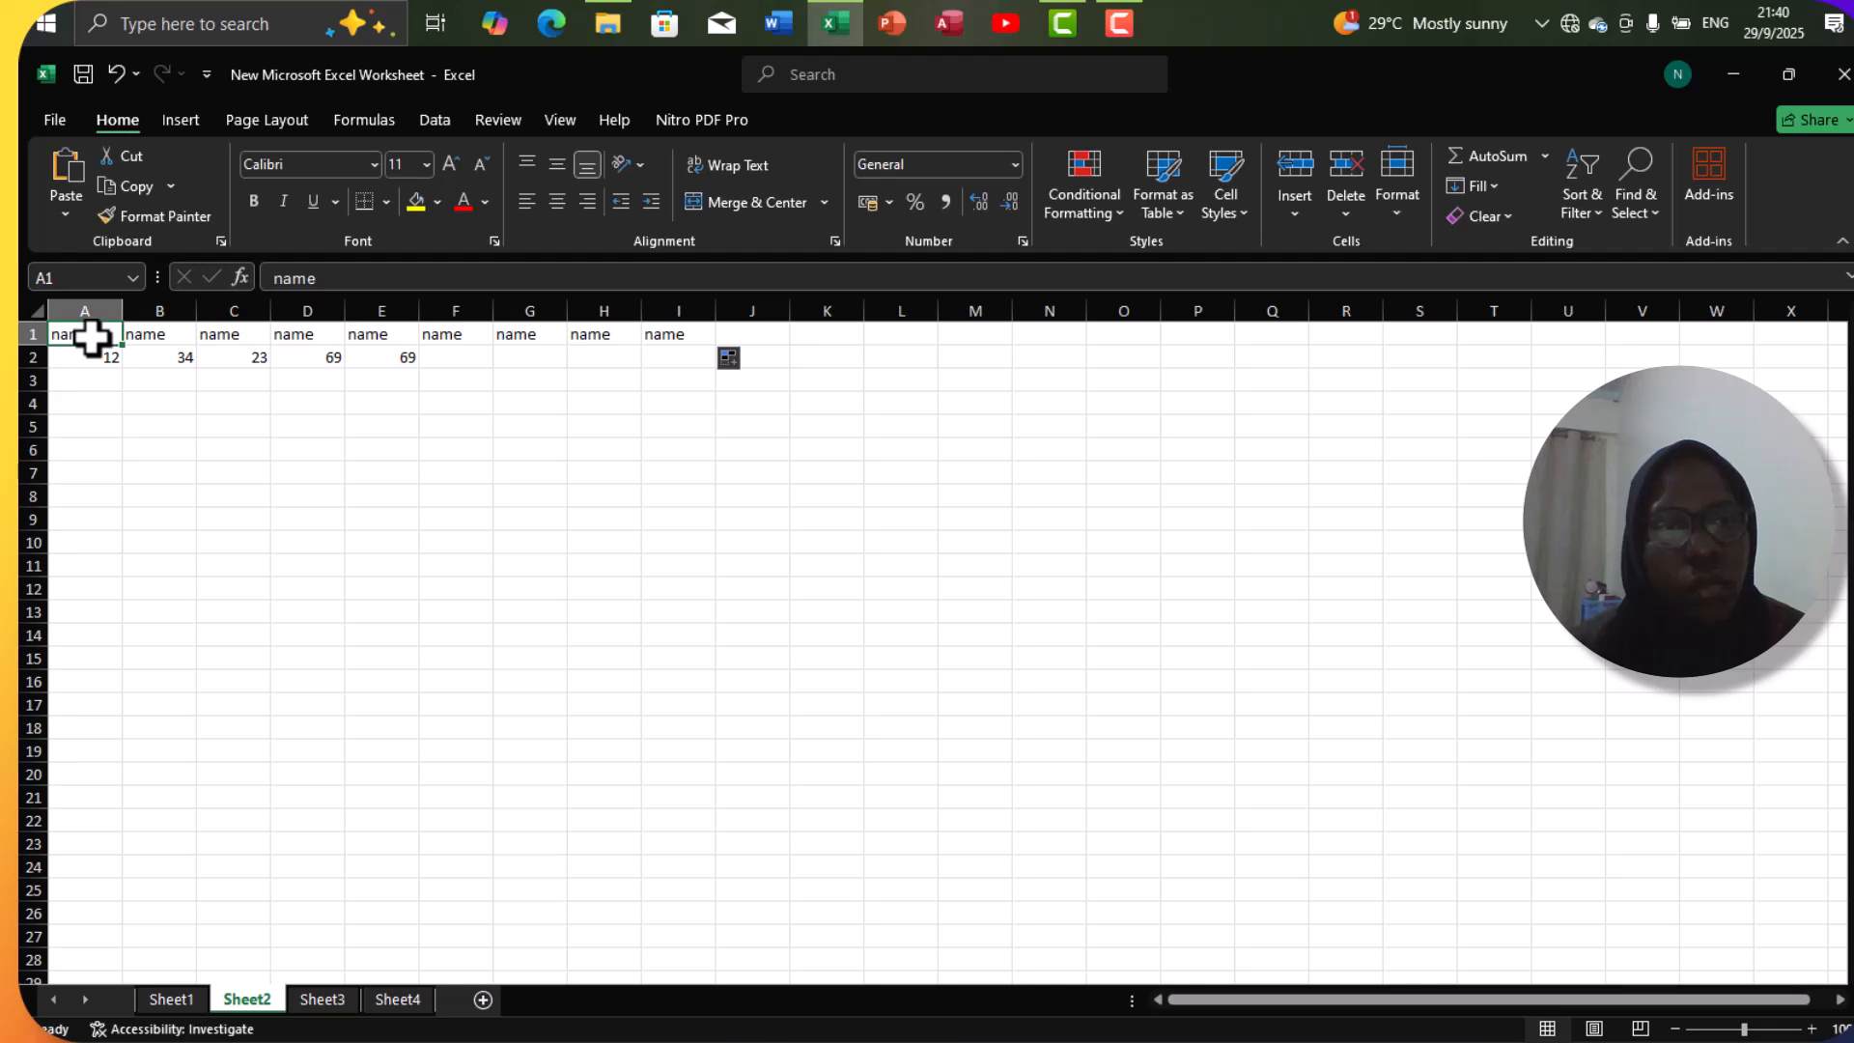
left_click_drag(92, 337, 704, 656)
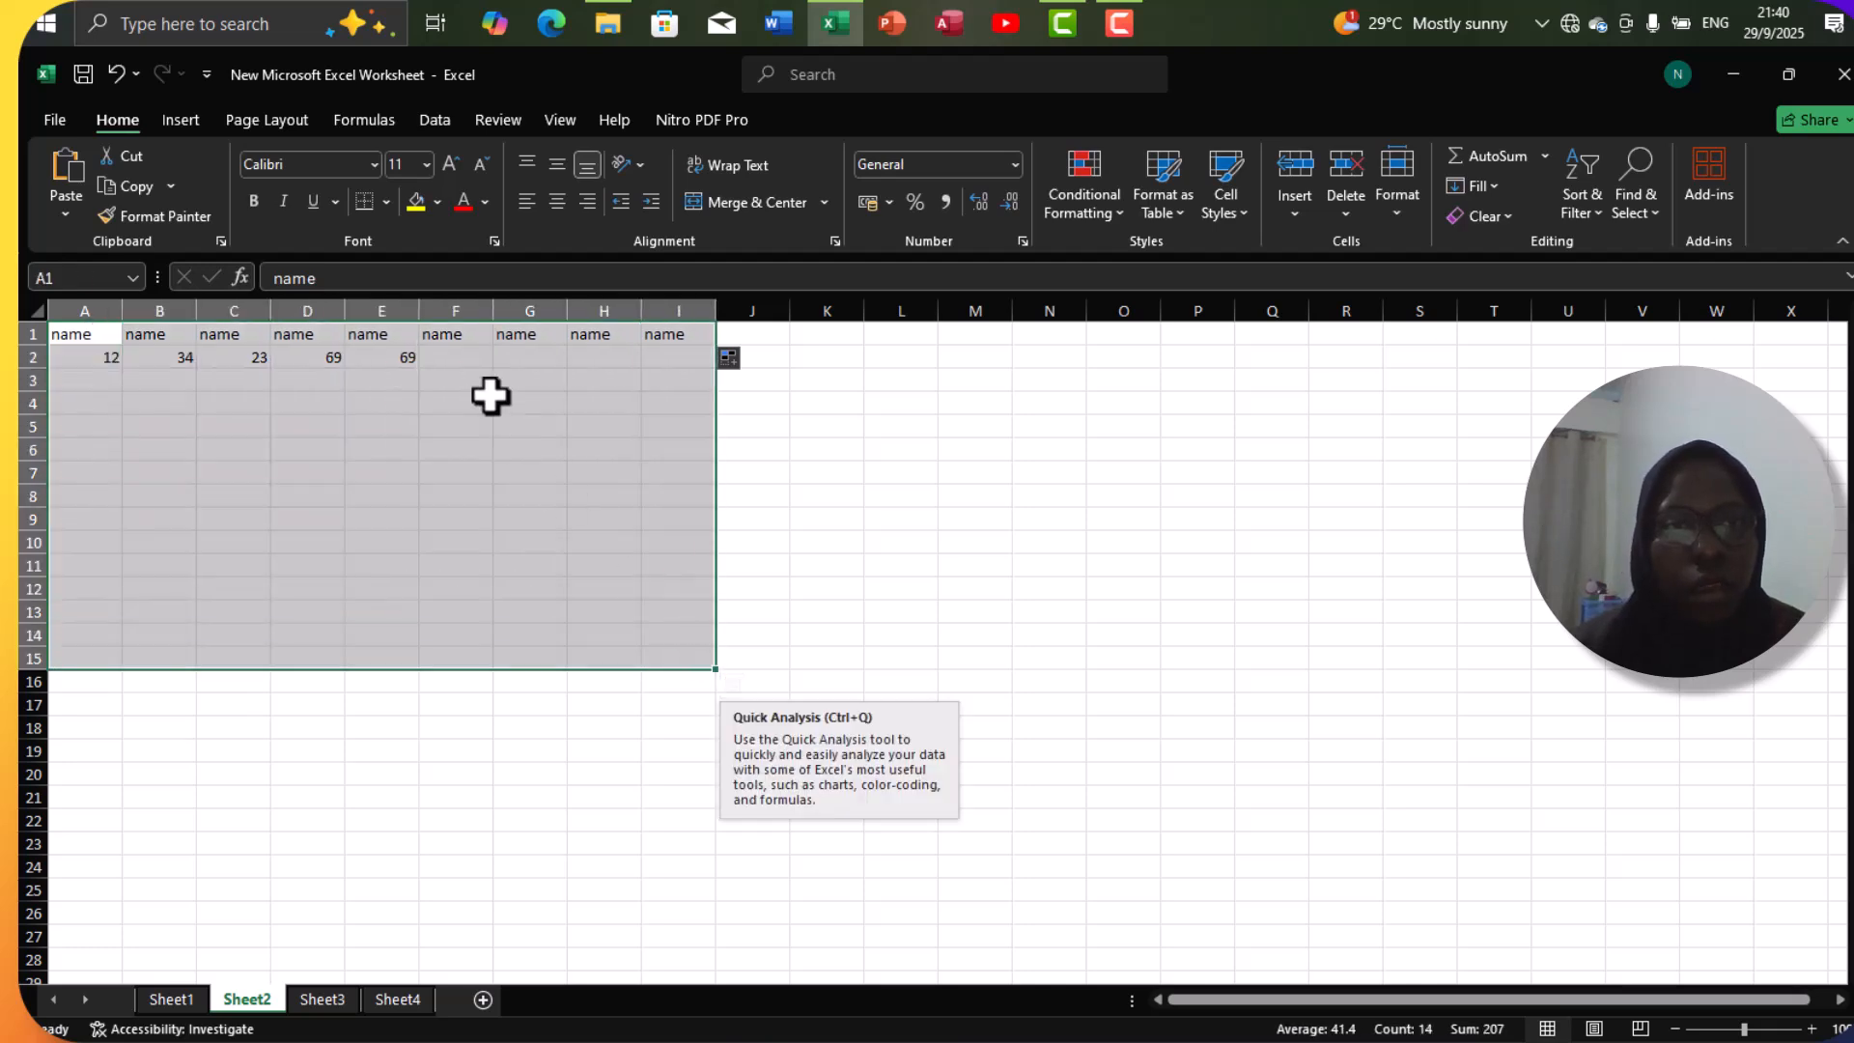
left_click(385, 203)
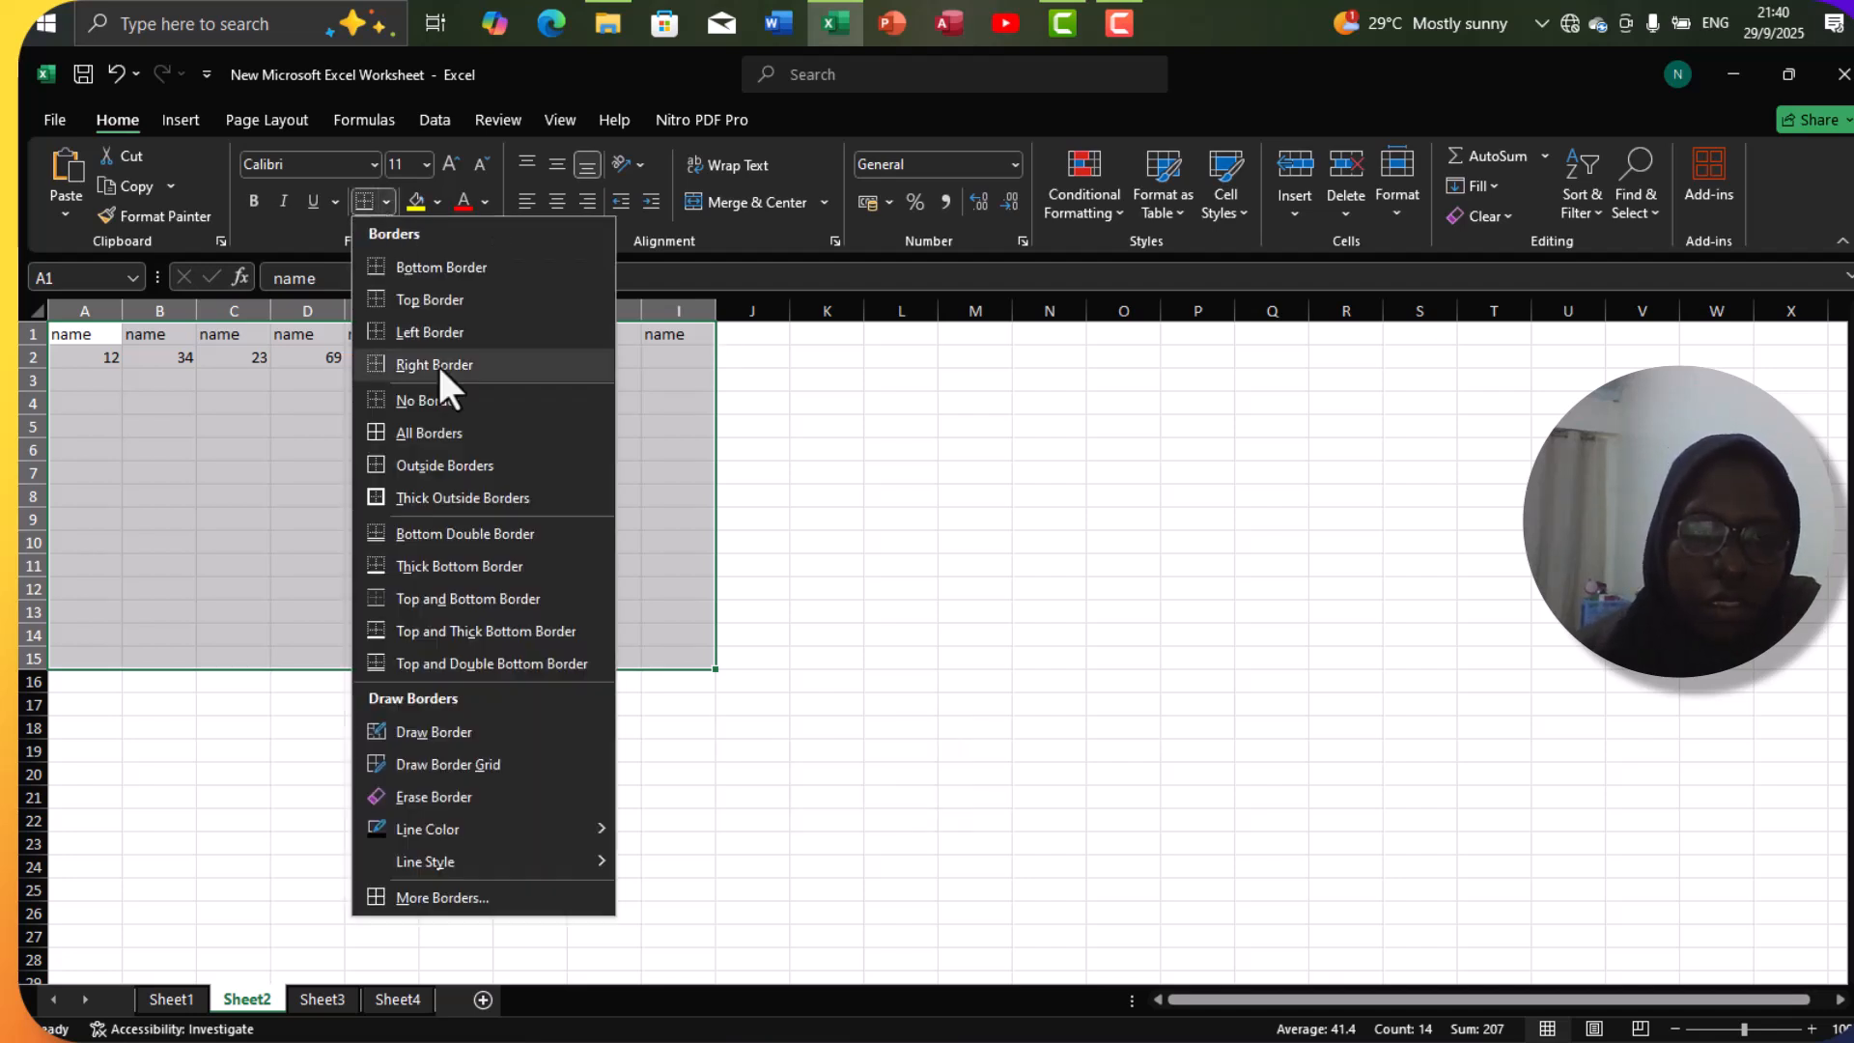
left_click(444, 430)
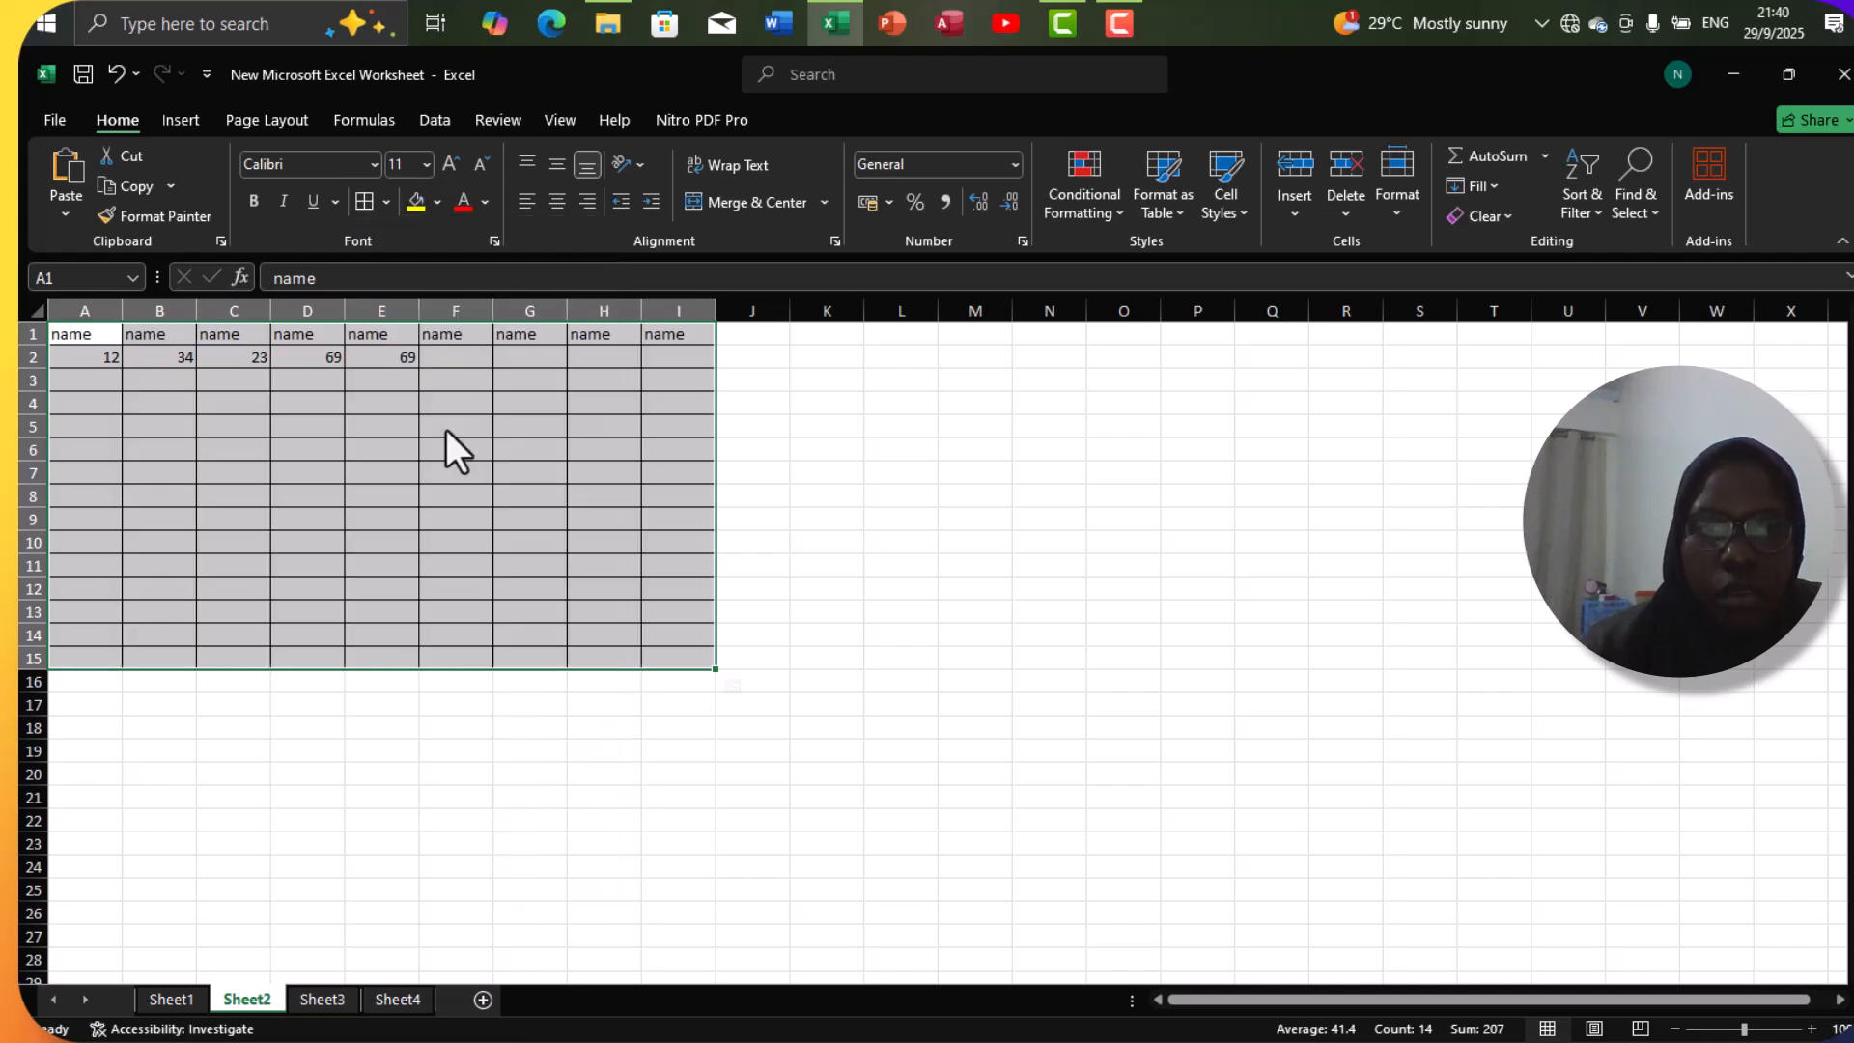
left_click(739, 496)
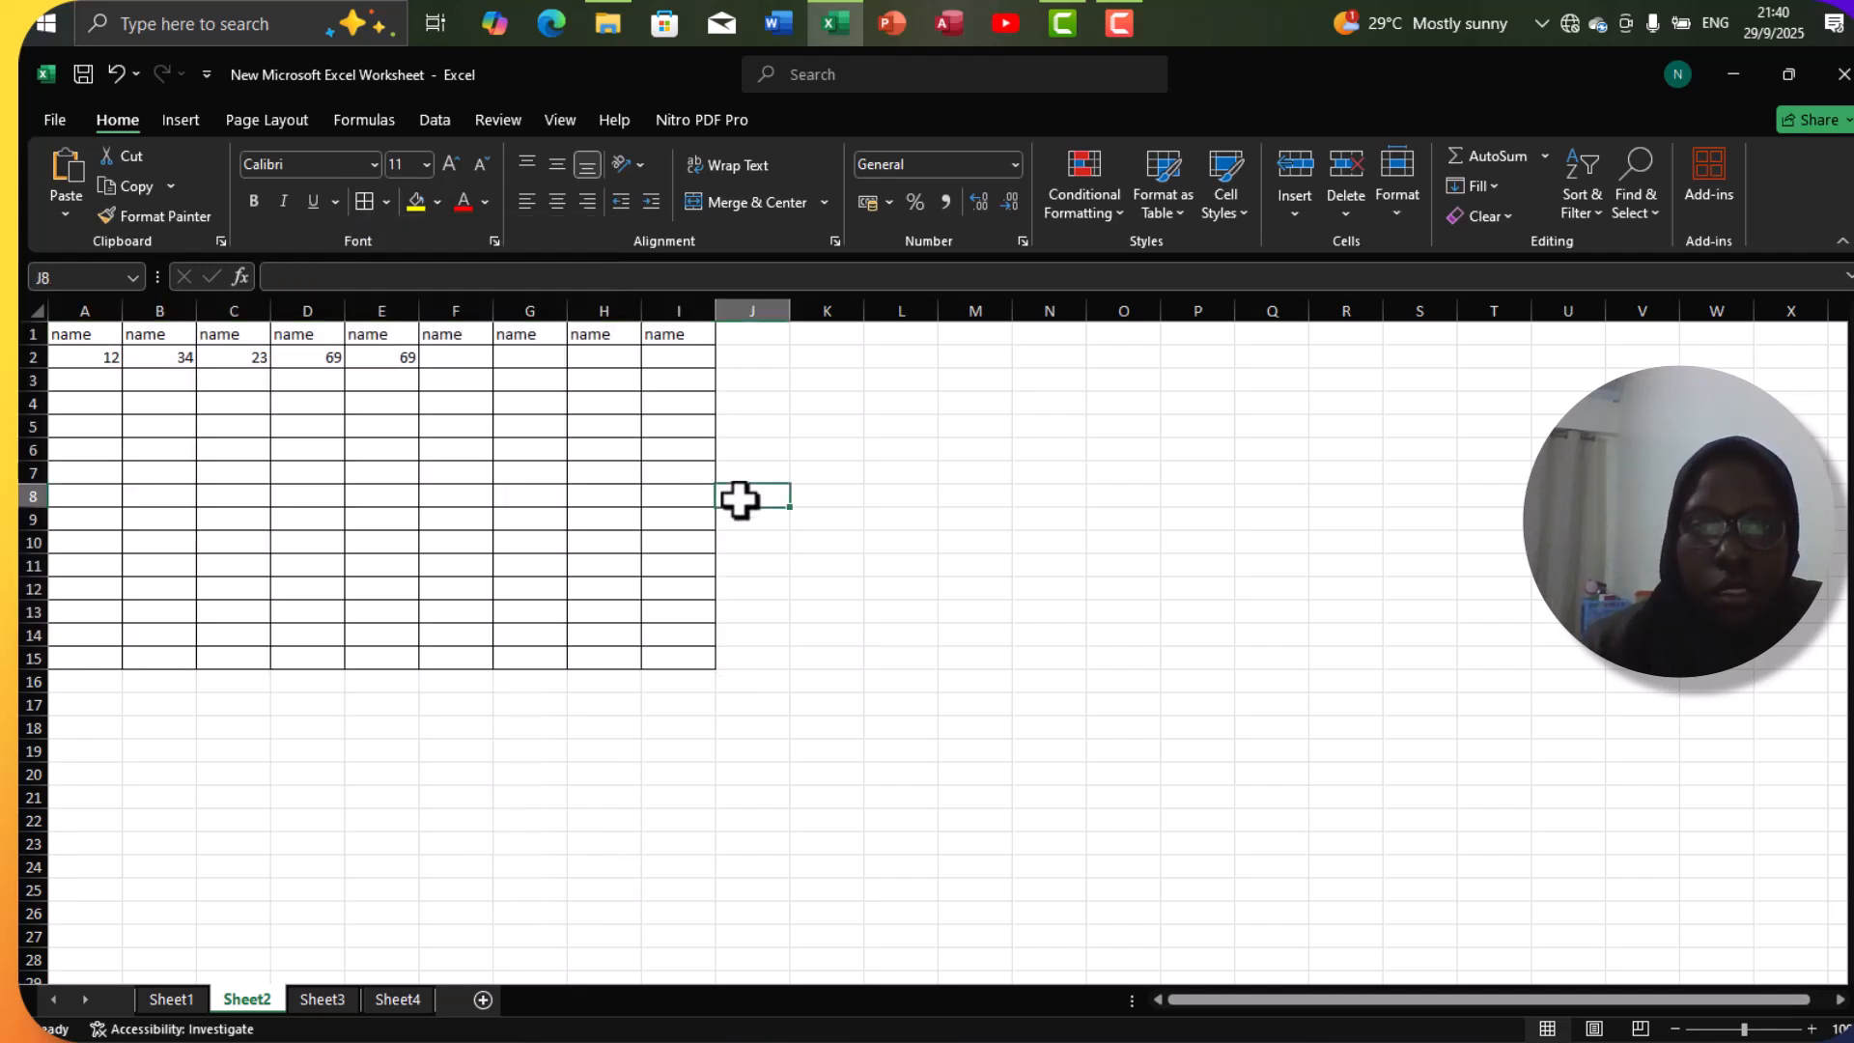
Enter "calculations" in cell A4 and auto-fit the width of column A to its text.
left_click(116, 402)
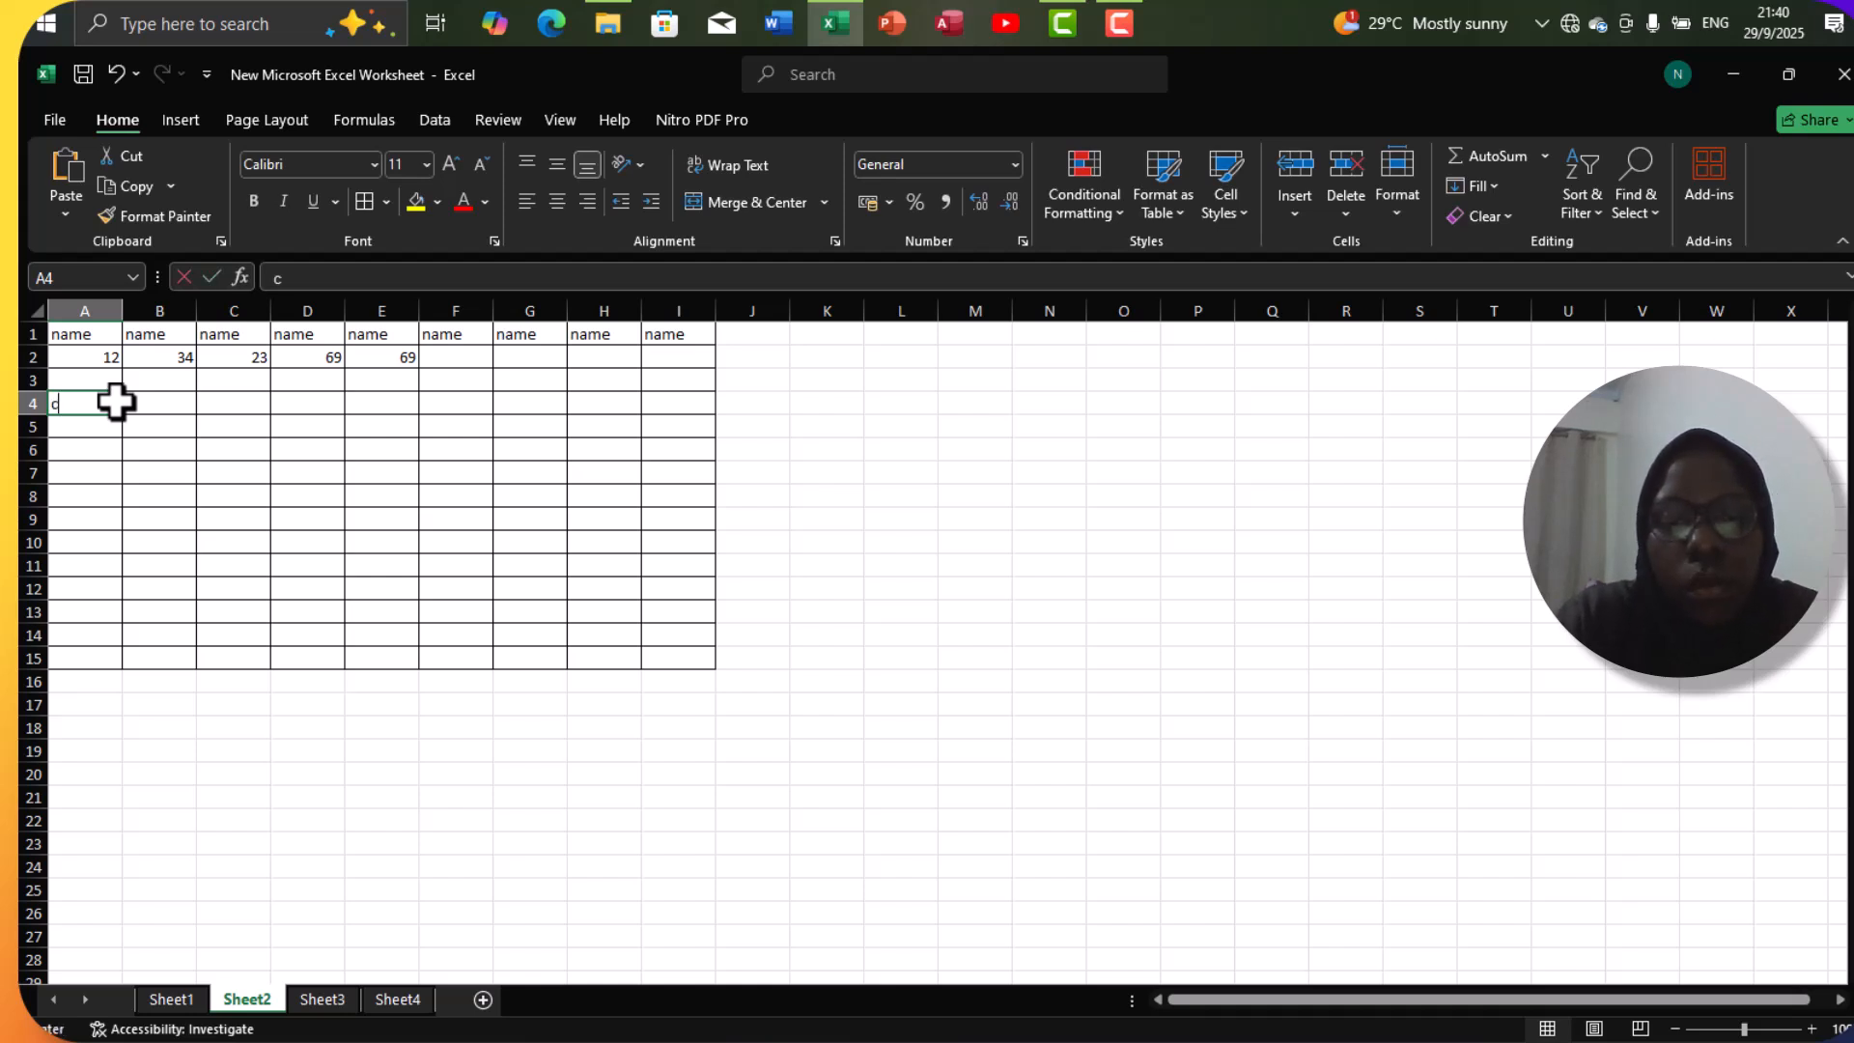
type("calculations")
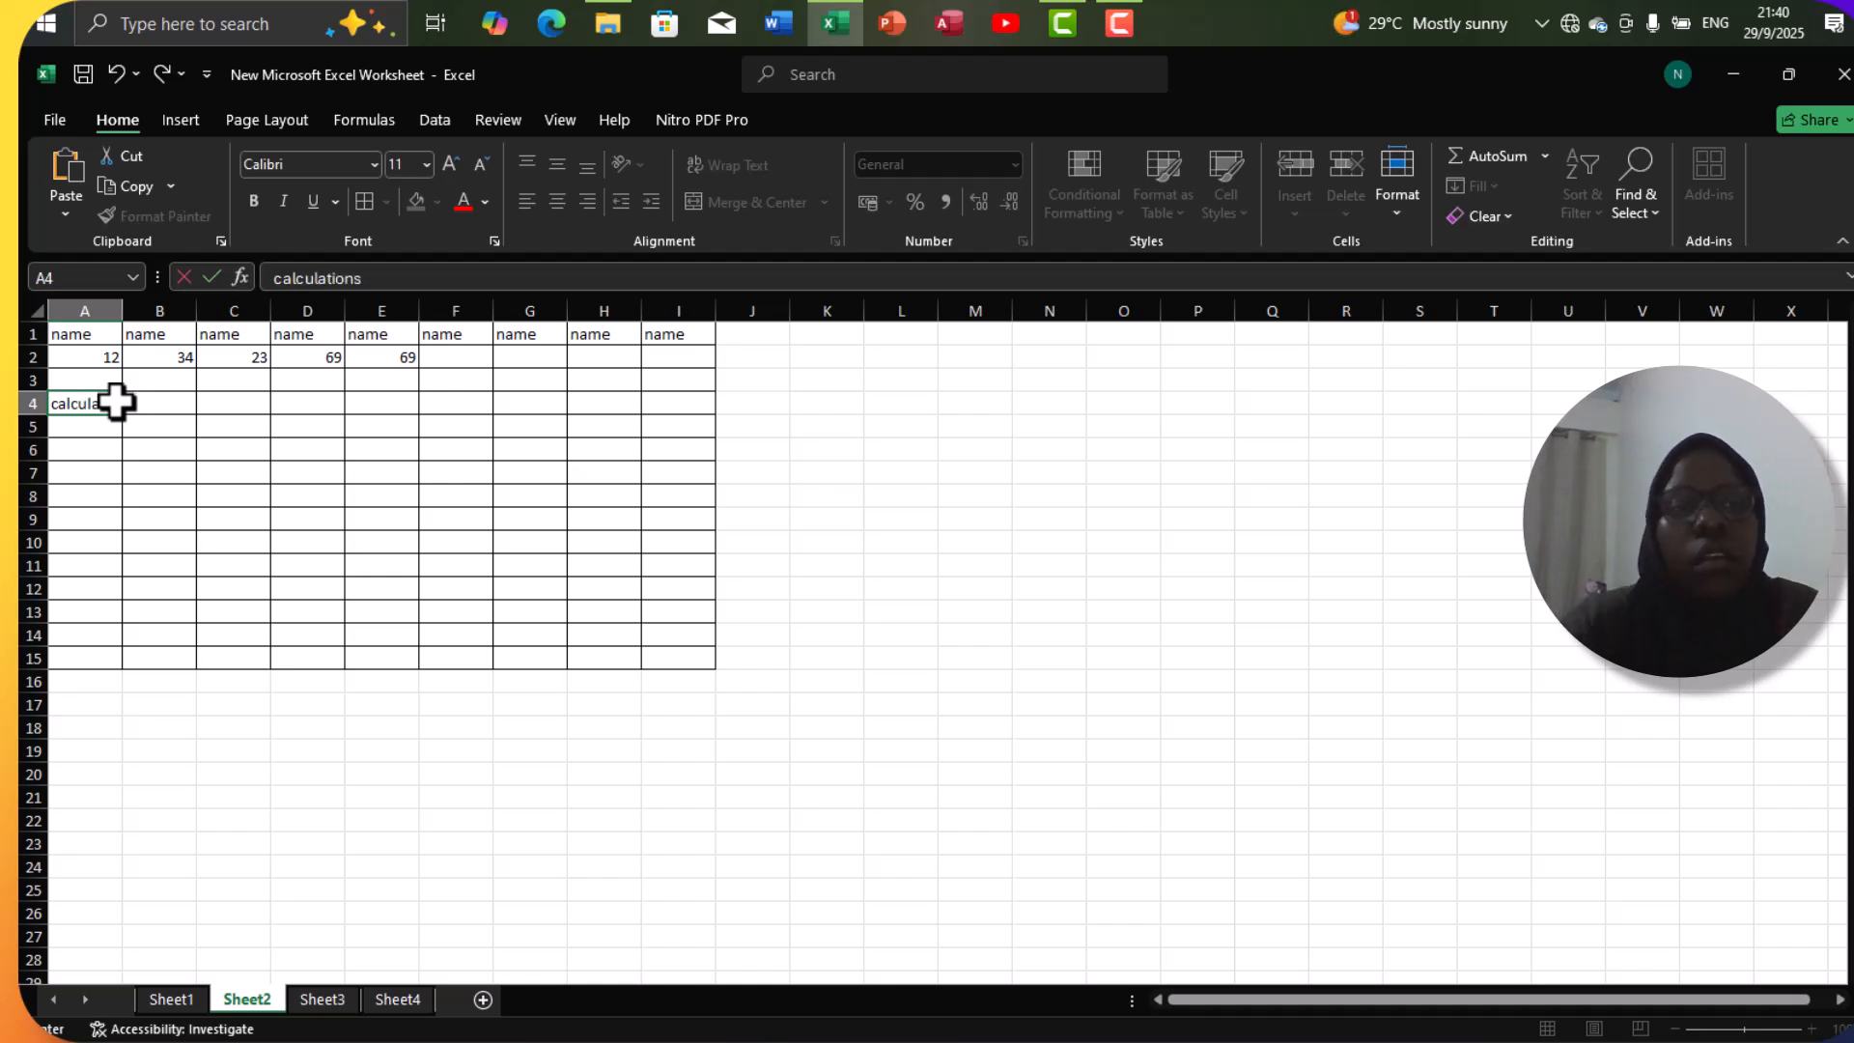
left_click(163, 423)
left_click(151, 406)
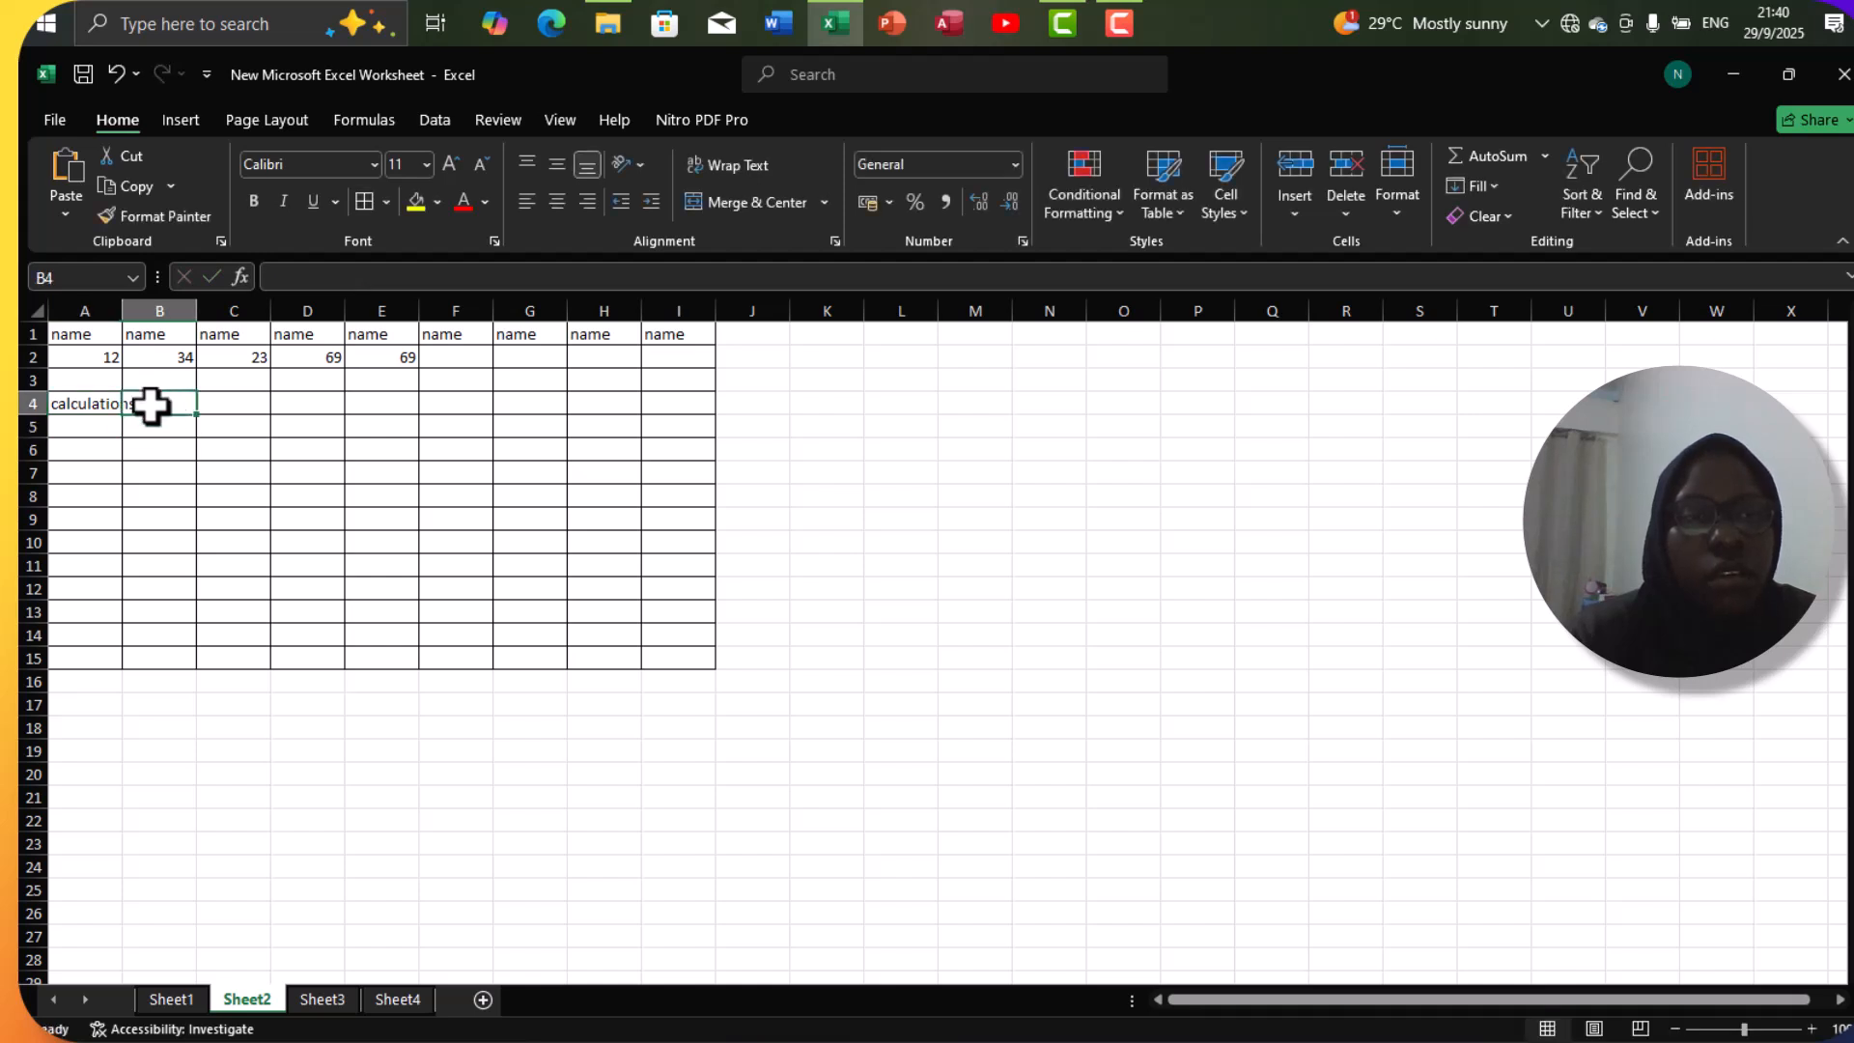
double_click(118, 311)
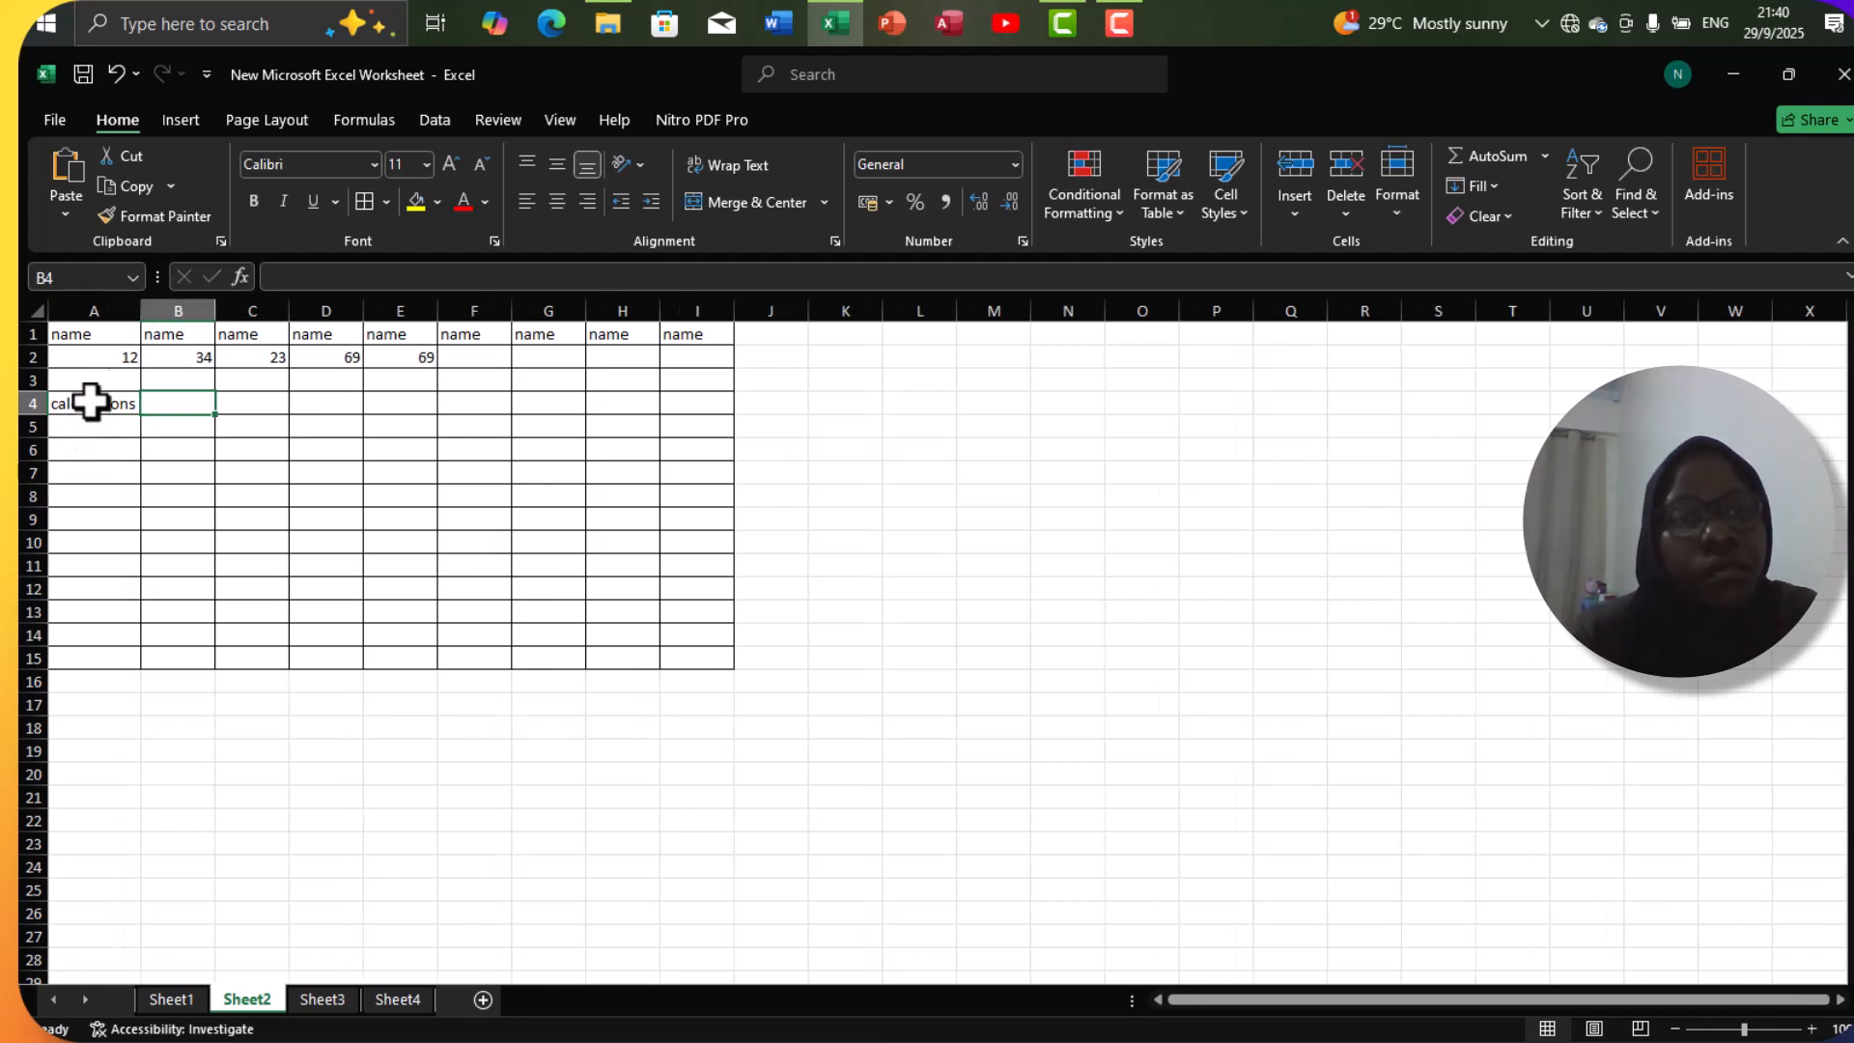
Replace the text in cell A1 with the title "table showing marks of students".
left_click(82, 335)
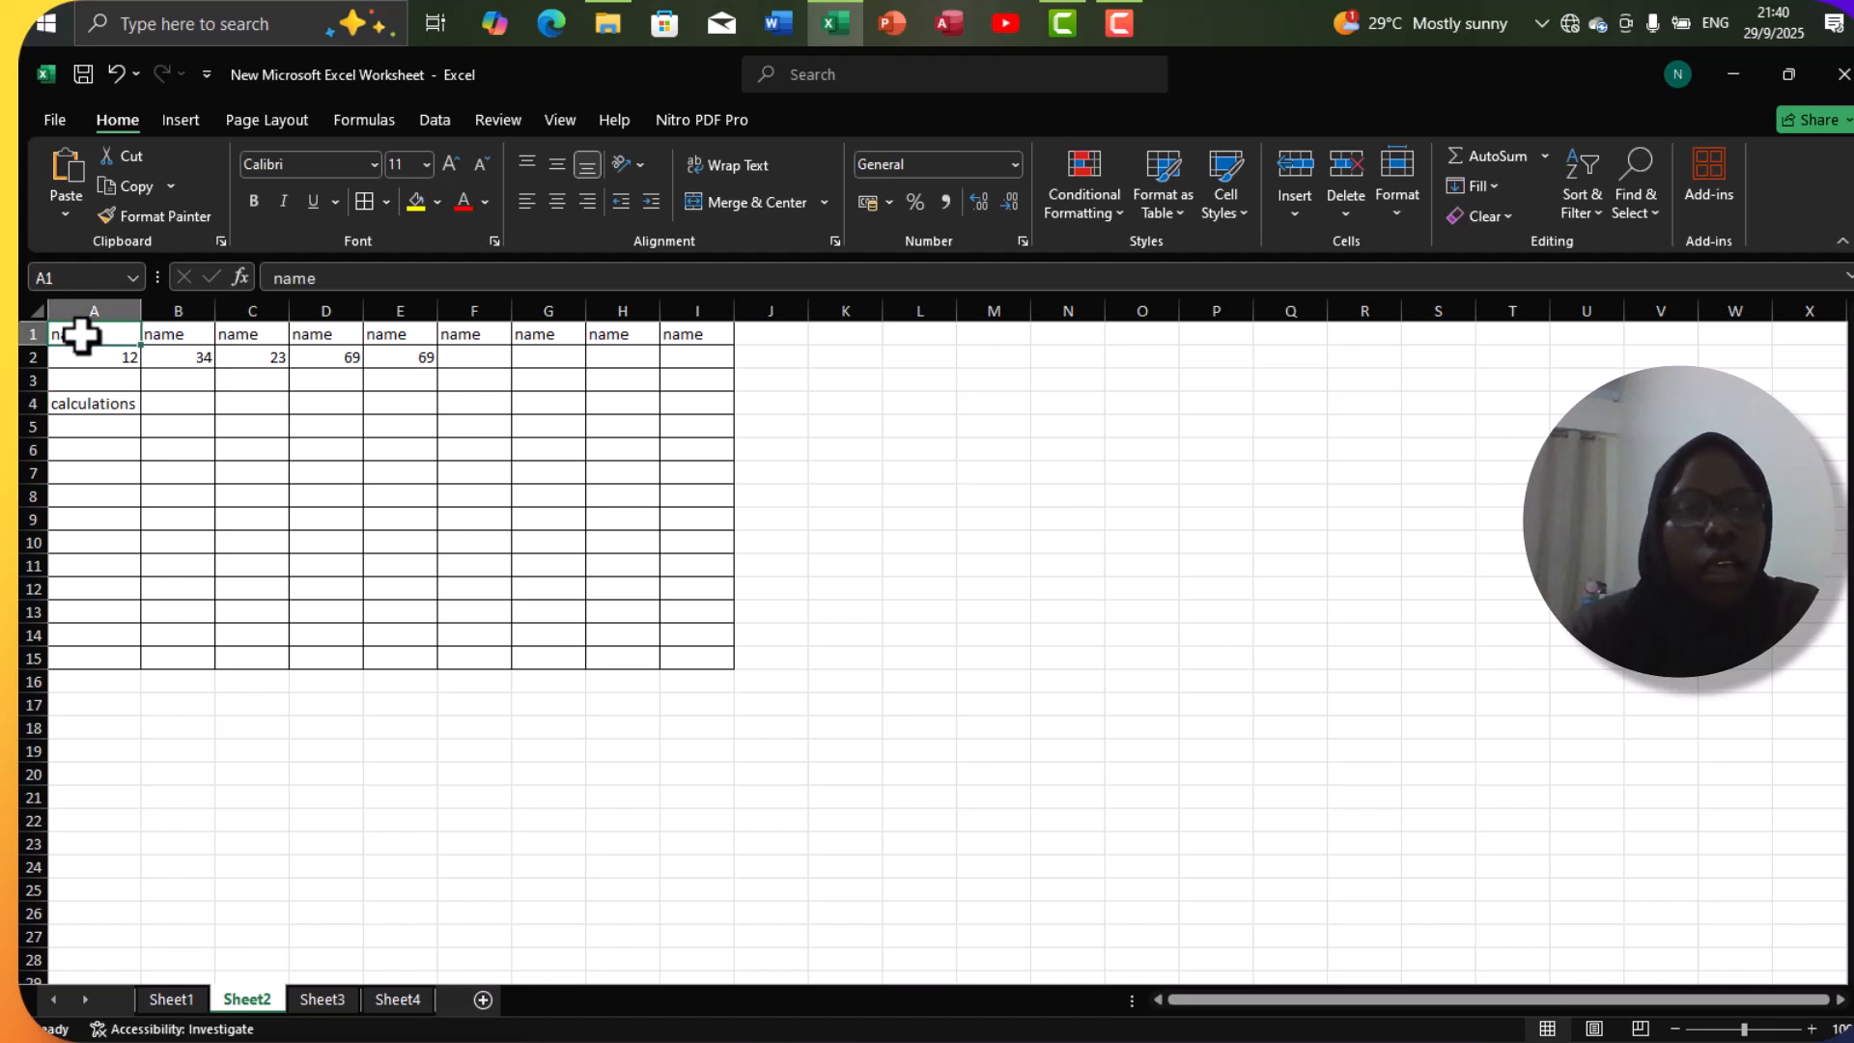
type("tabk")
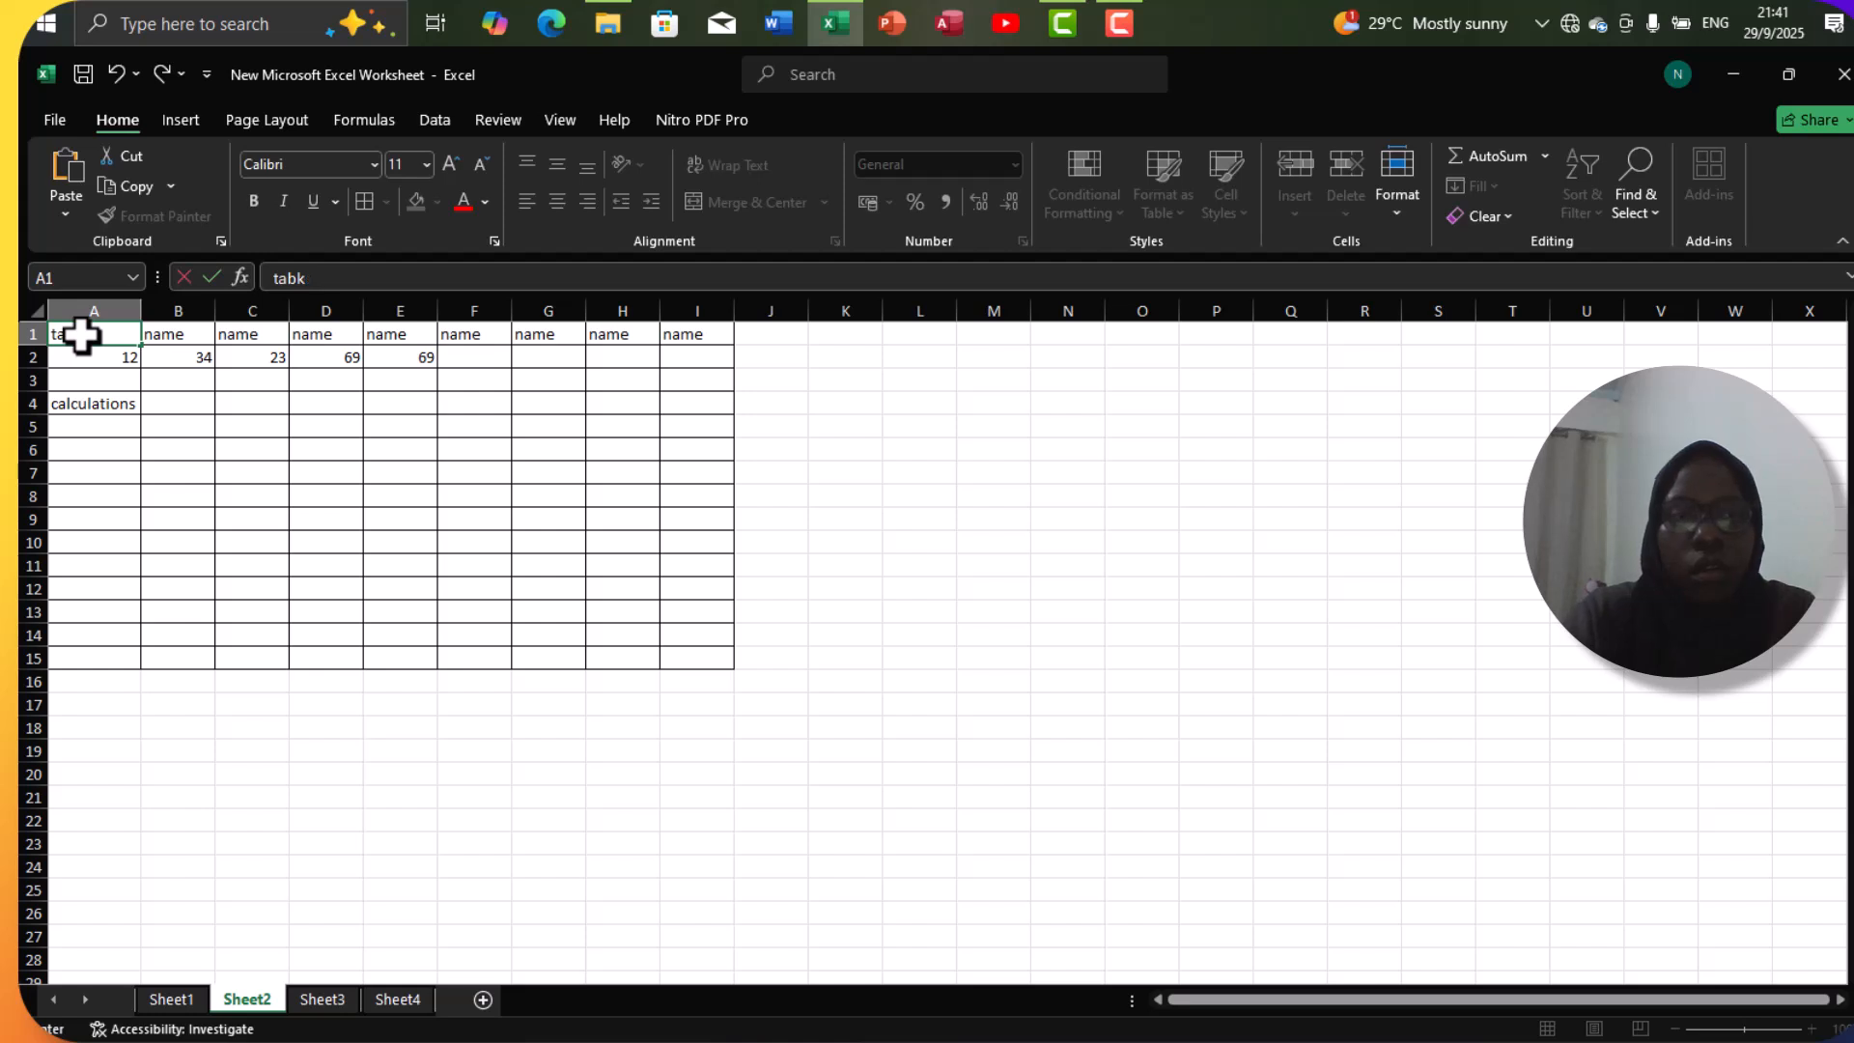
key("BackSpace")
type("le sh")
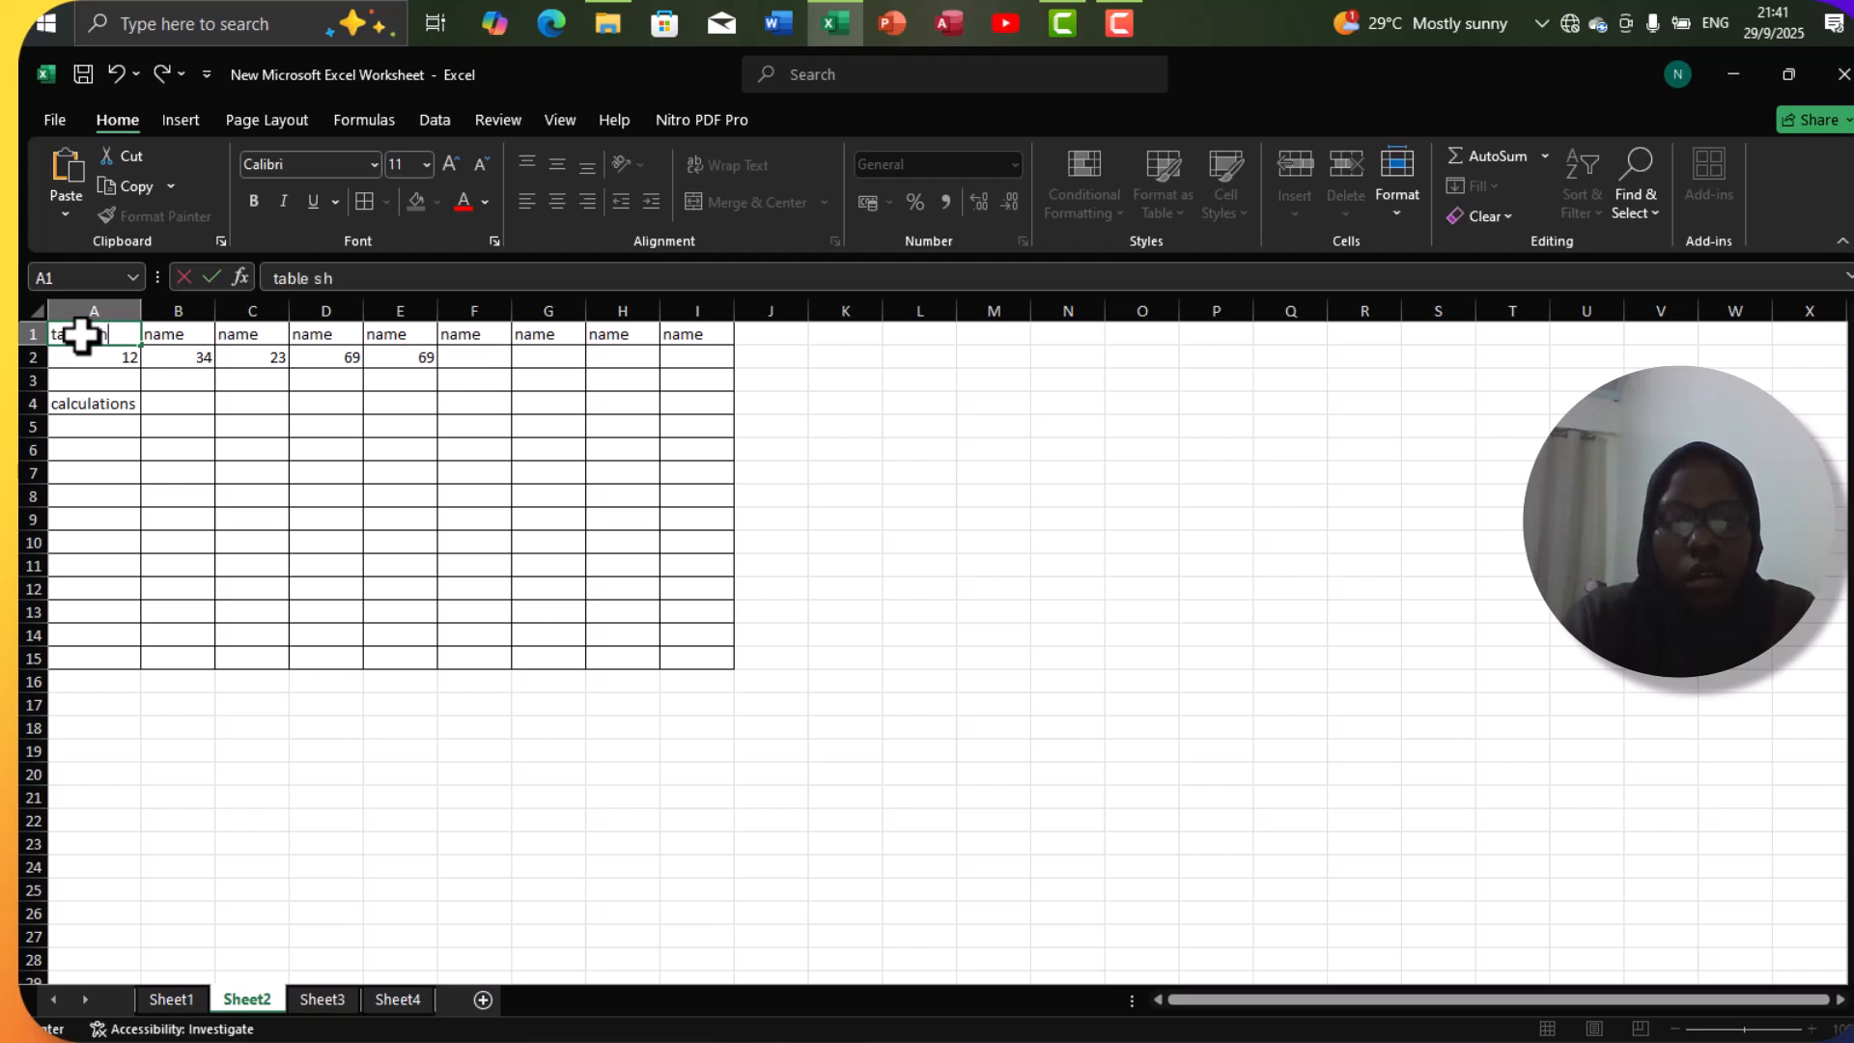
type("owing")
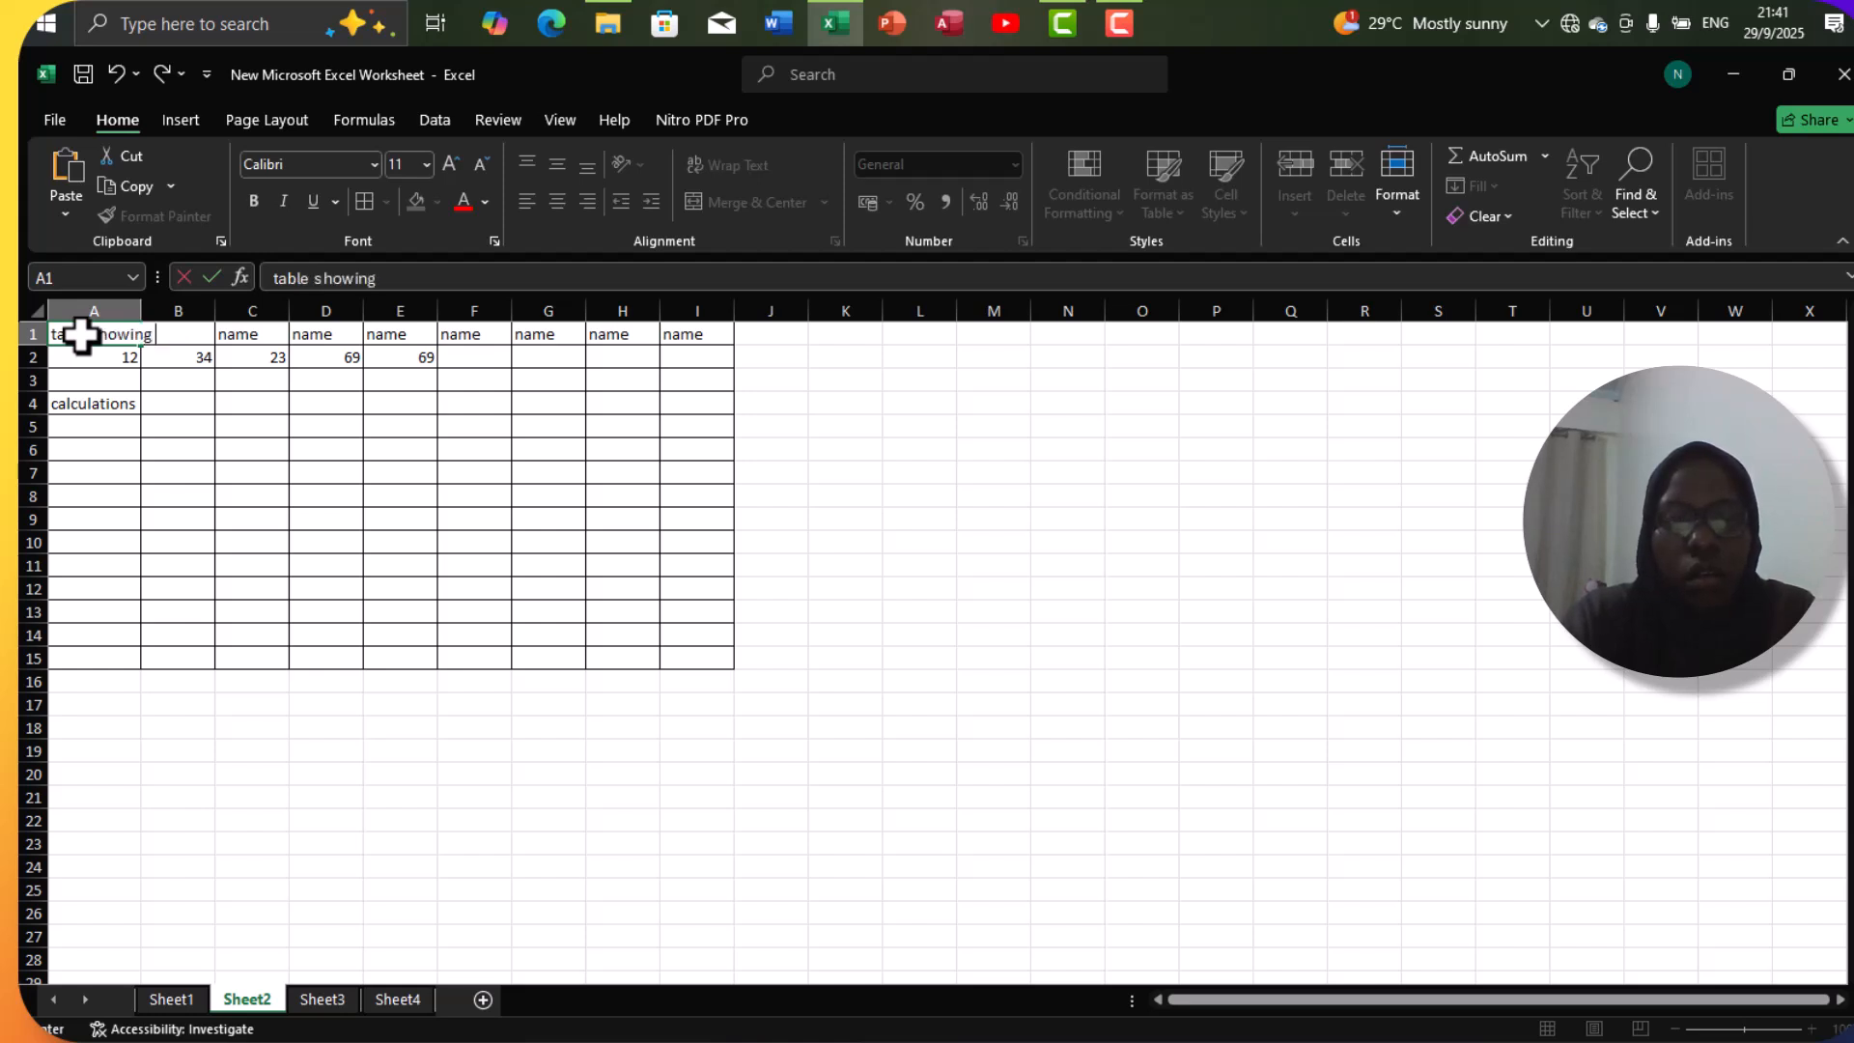
type(" marks")
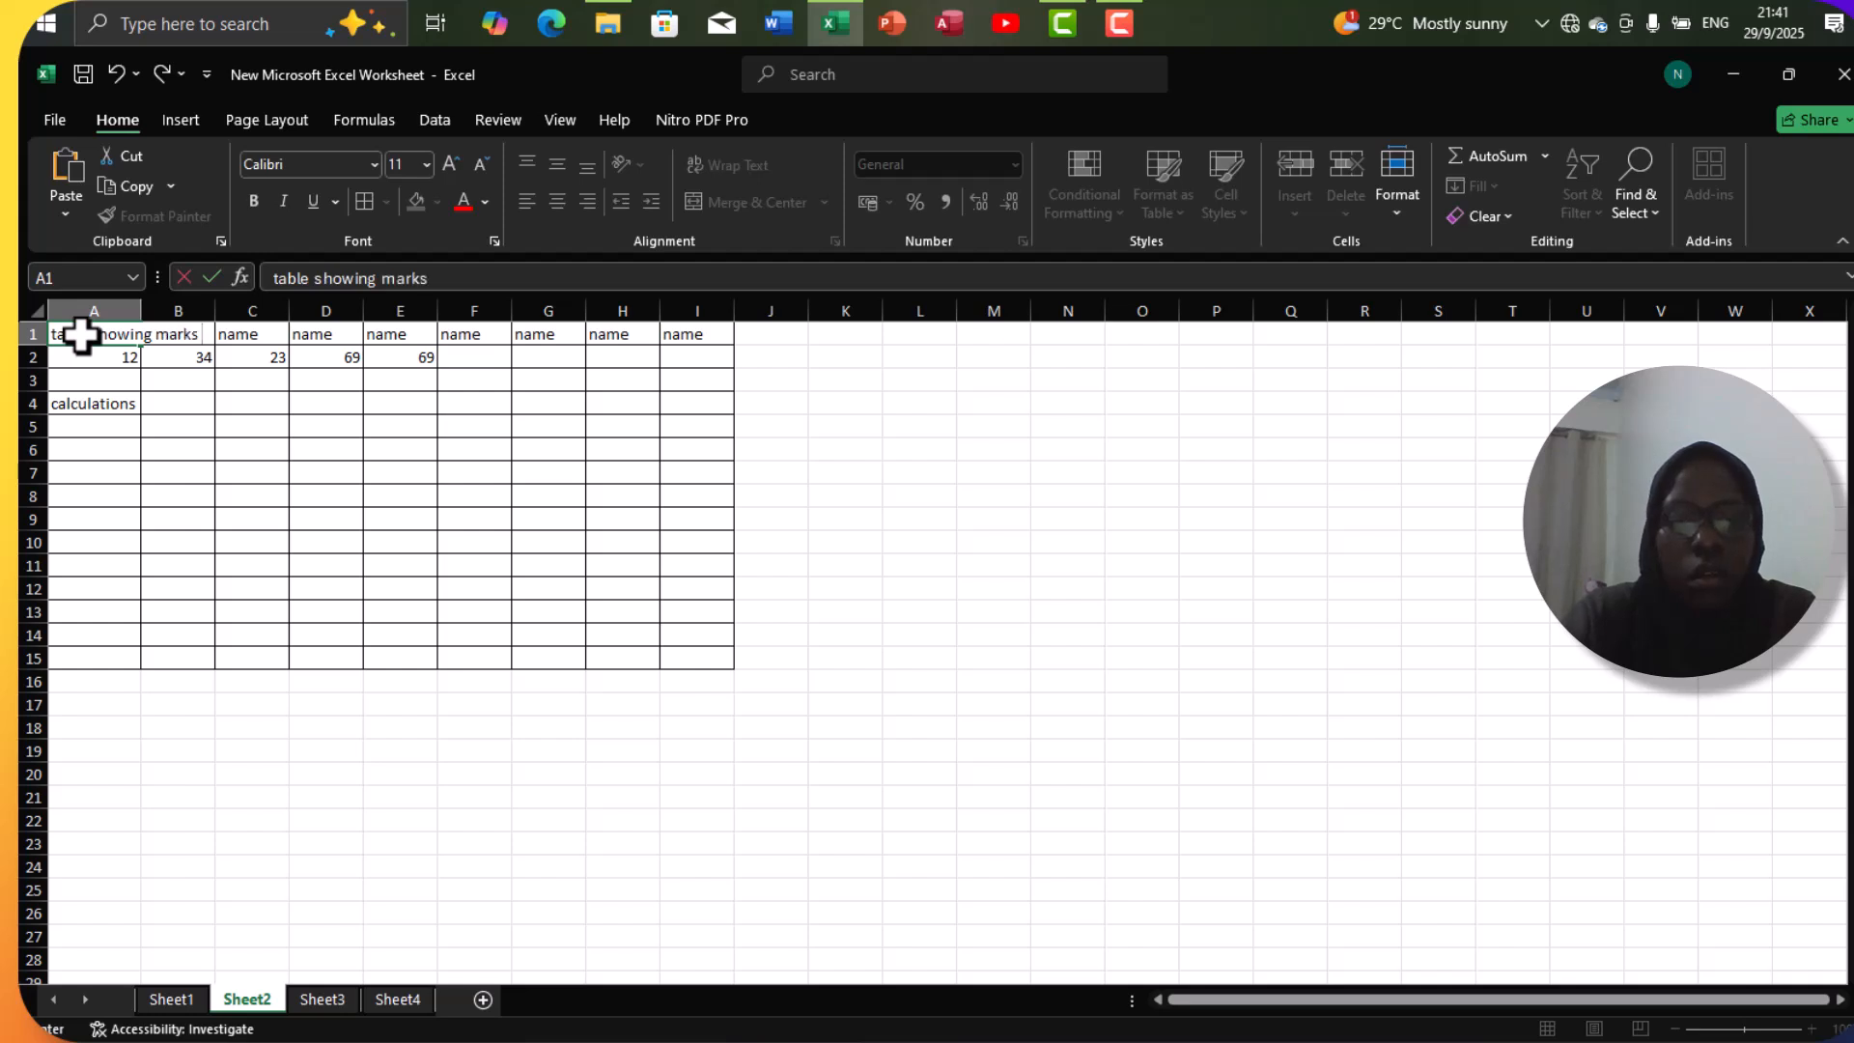
type(" of students")
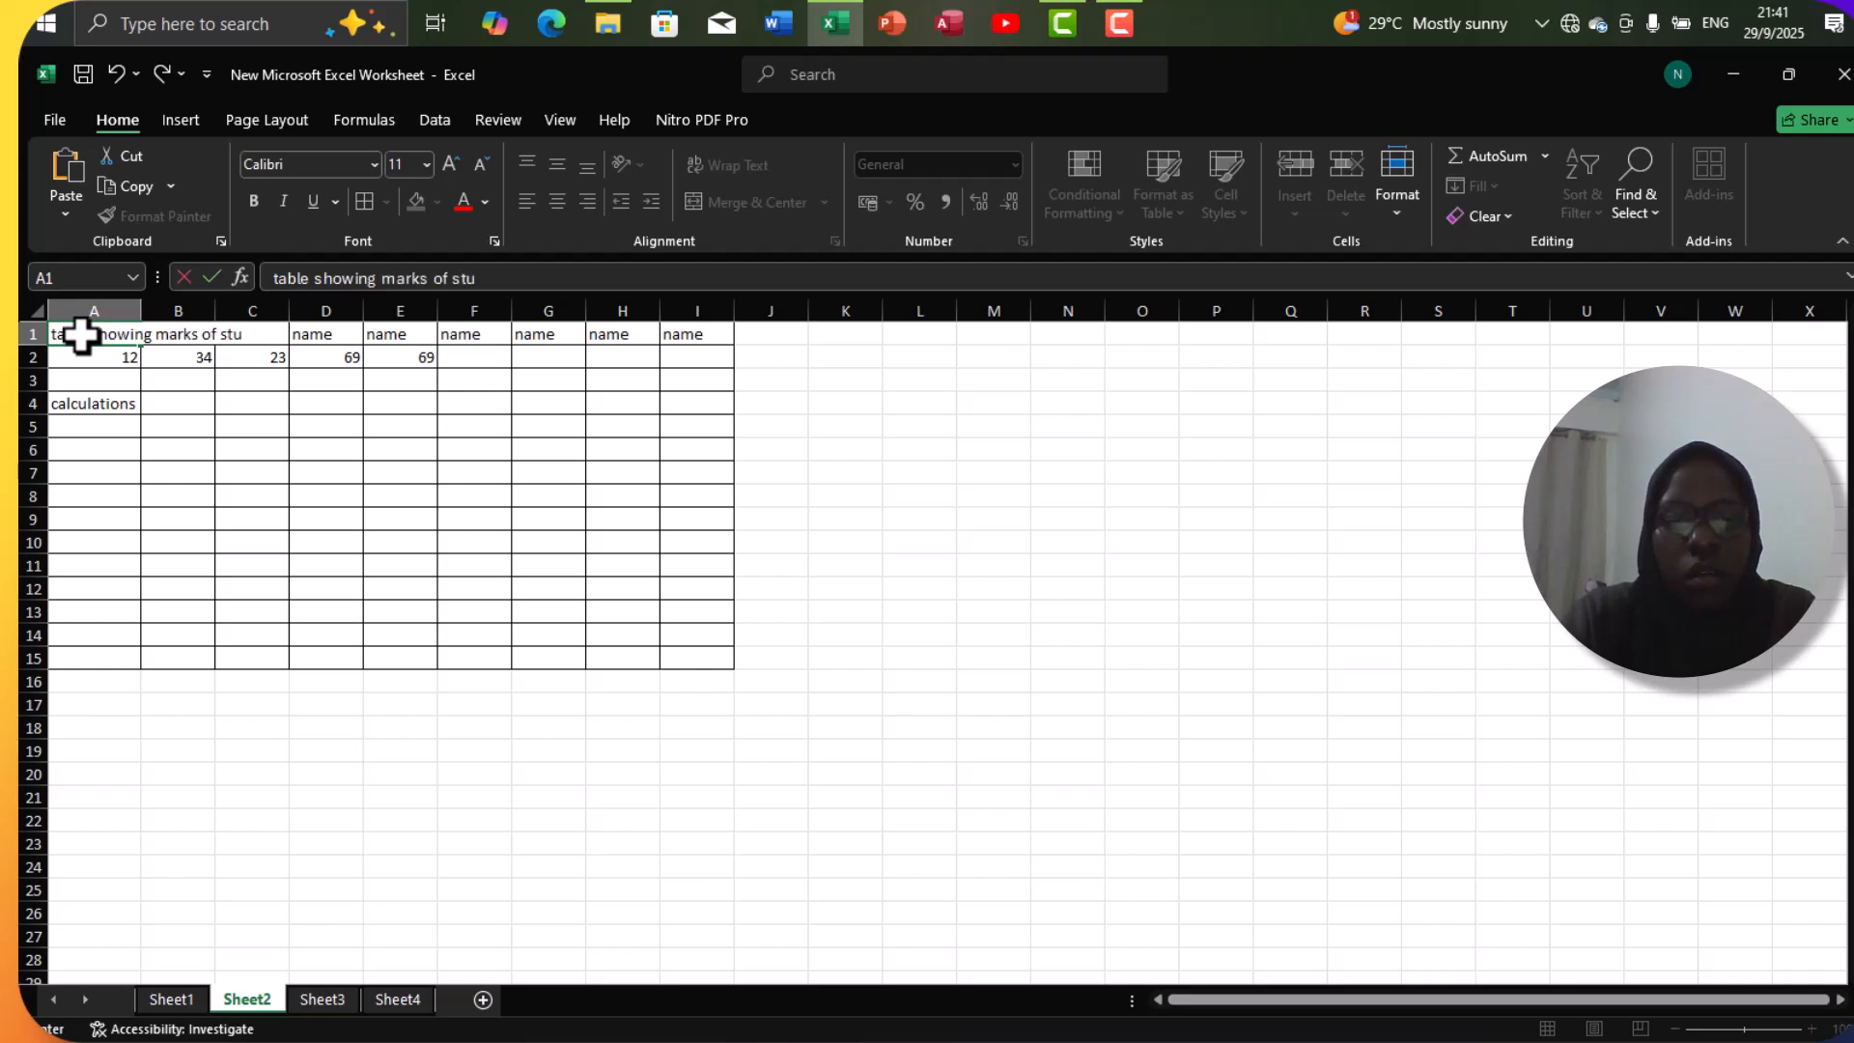
left_click(354, 399)
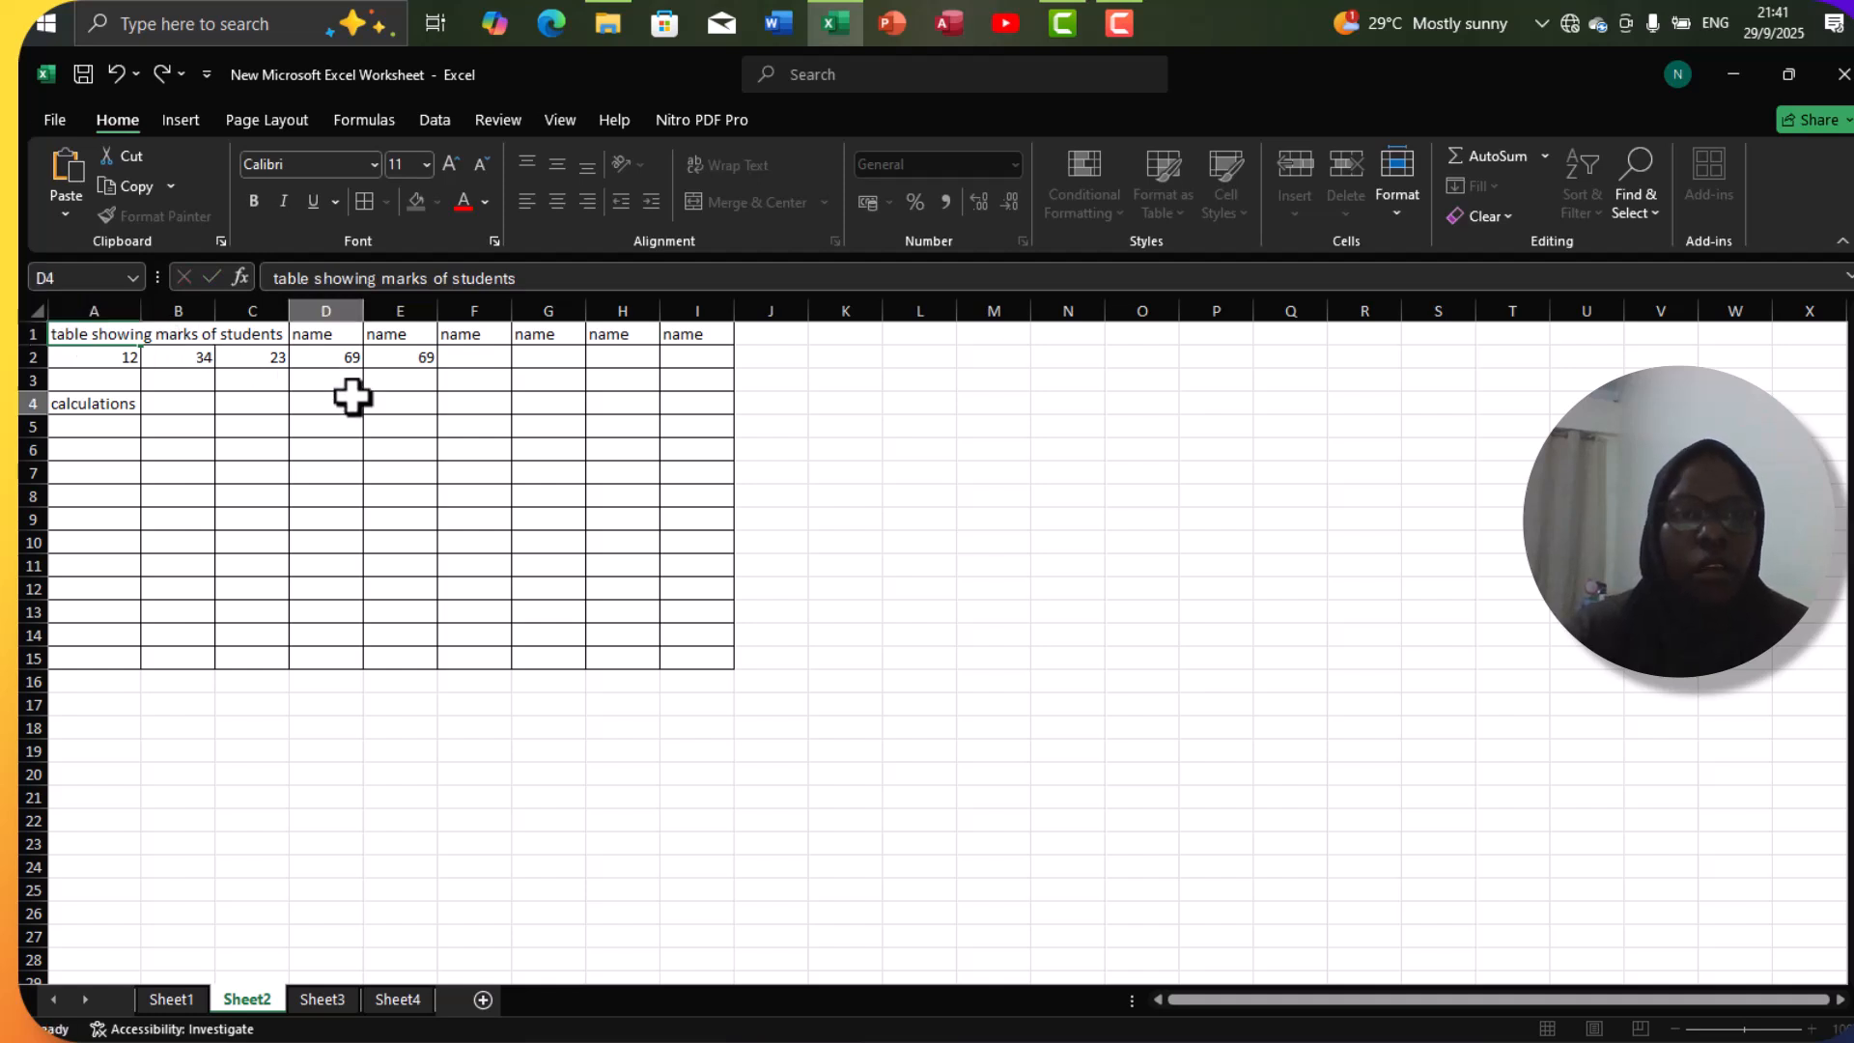
Clear the "name" text from cells B1 through I1, keeping the title in A1.
left_click(60, 338)
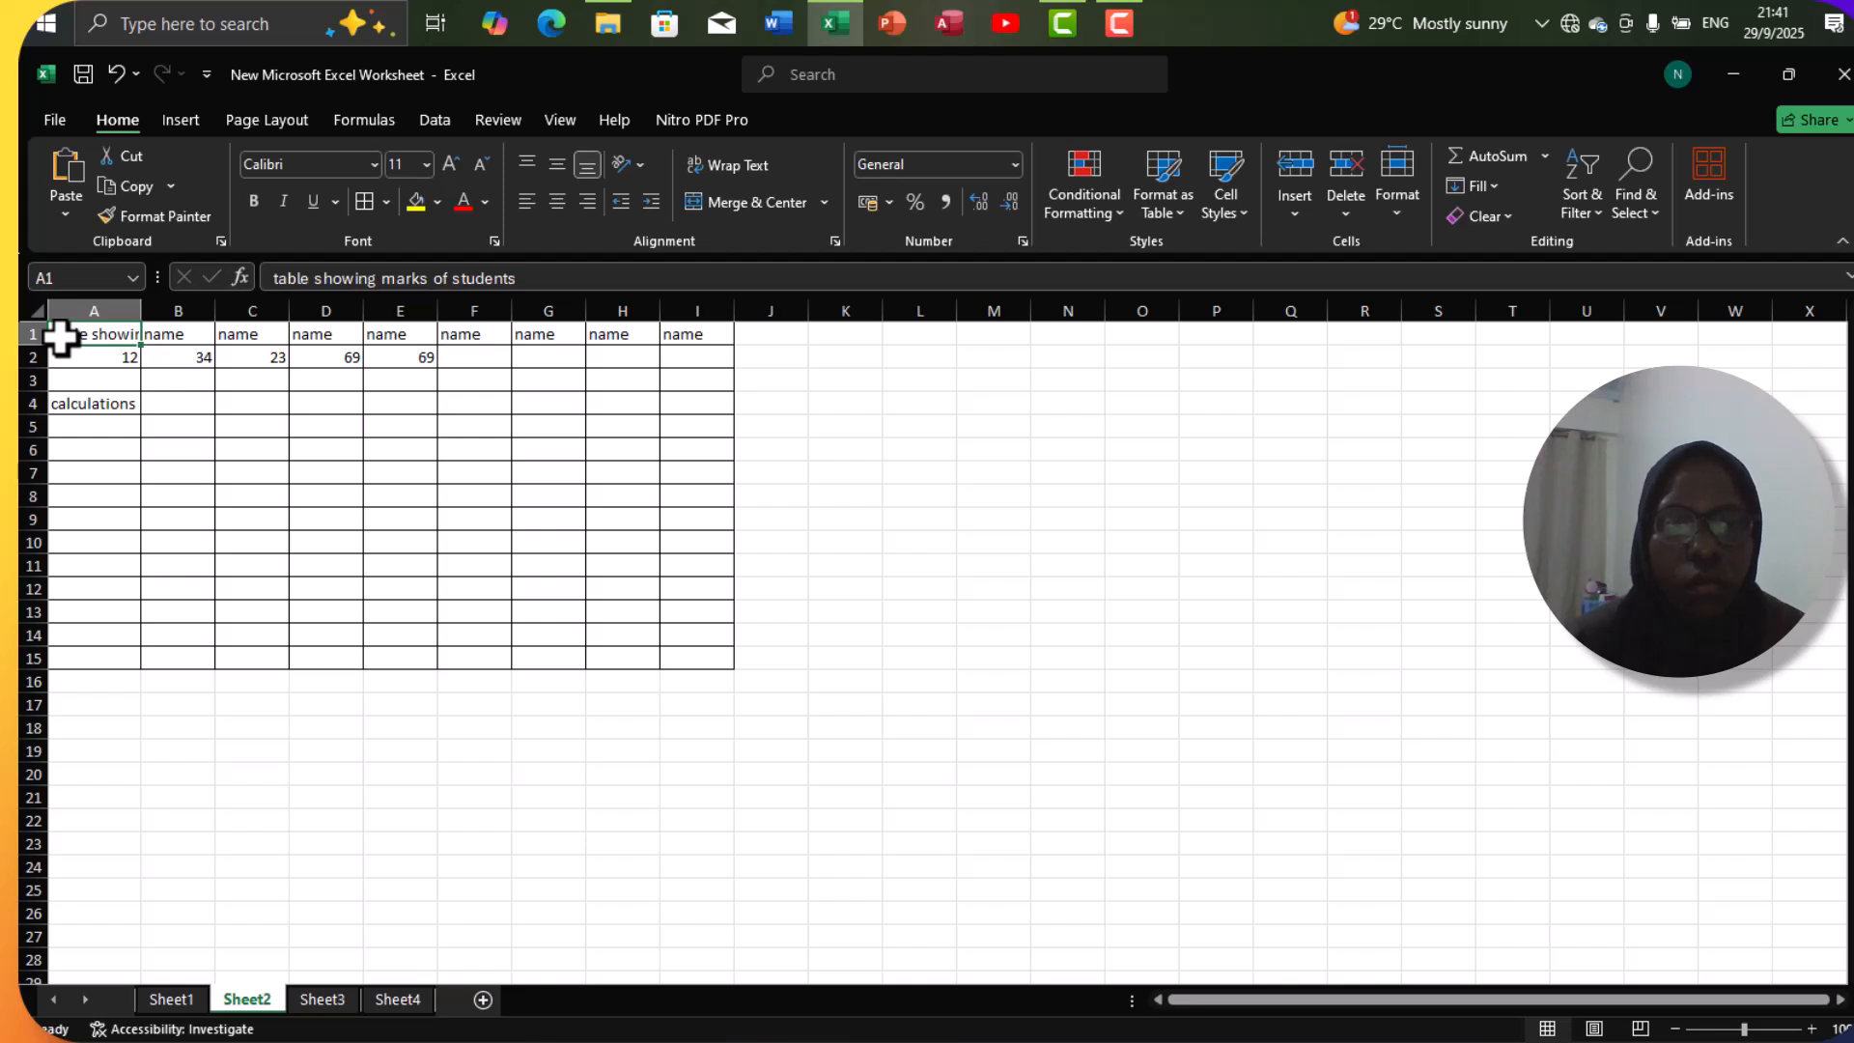
left_click(168, 337)
left_click_drag(168, 336, 233, 338)
key("BackSpace")
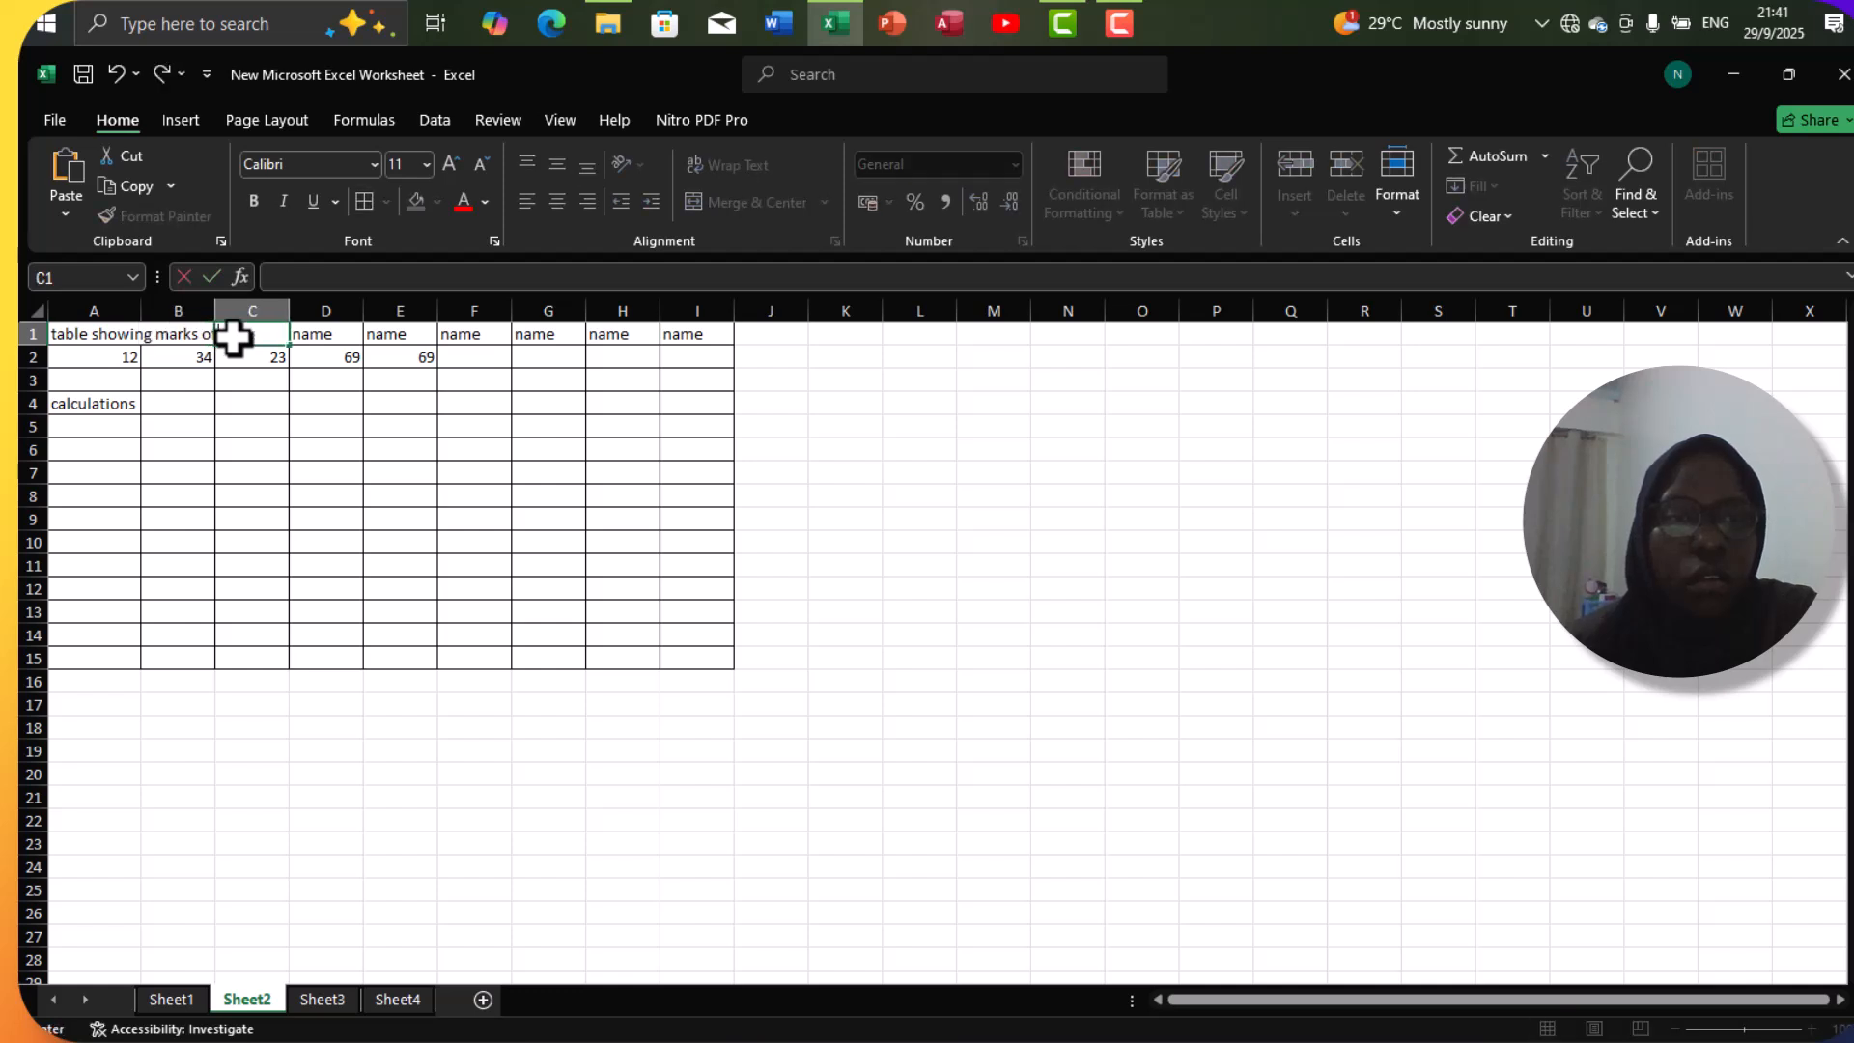
left_click(316, 336)
key("BackSpace")
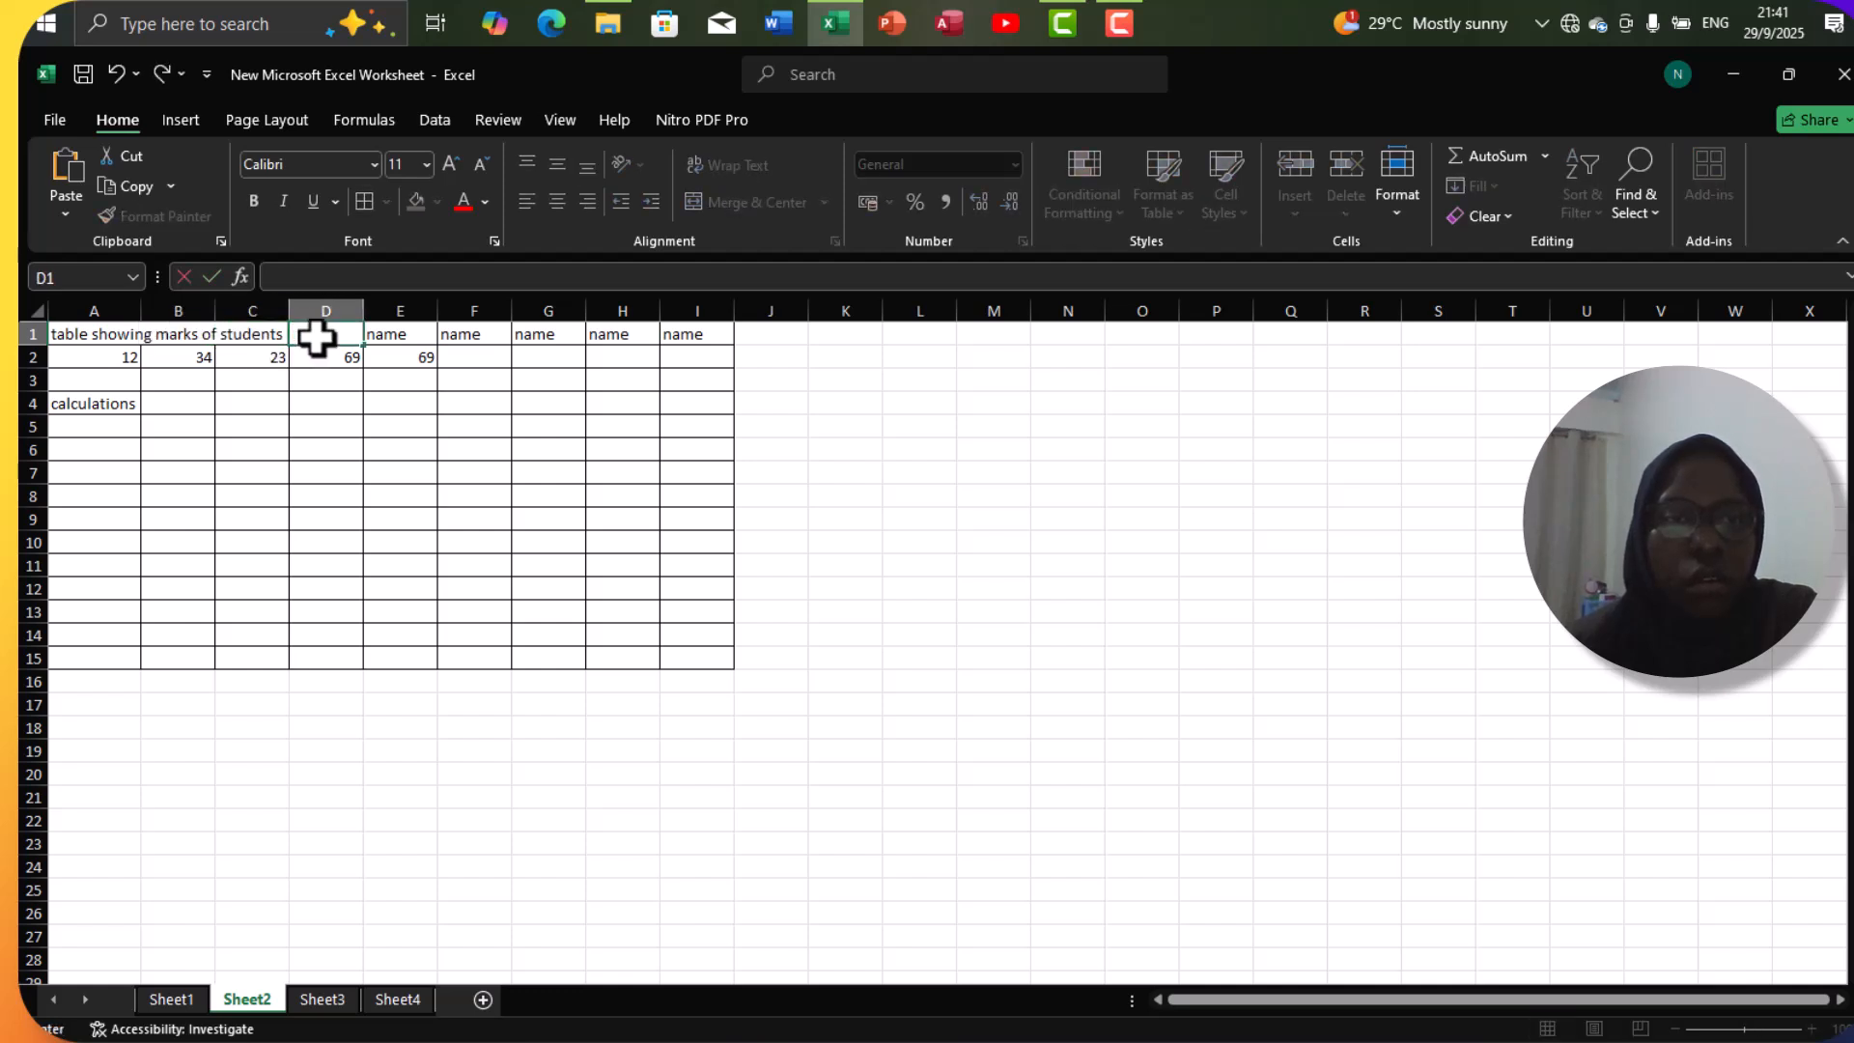
left_click(389, 336)
key("BackSpace")
left_click(462, 333)
key("BackSpace")
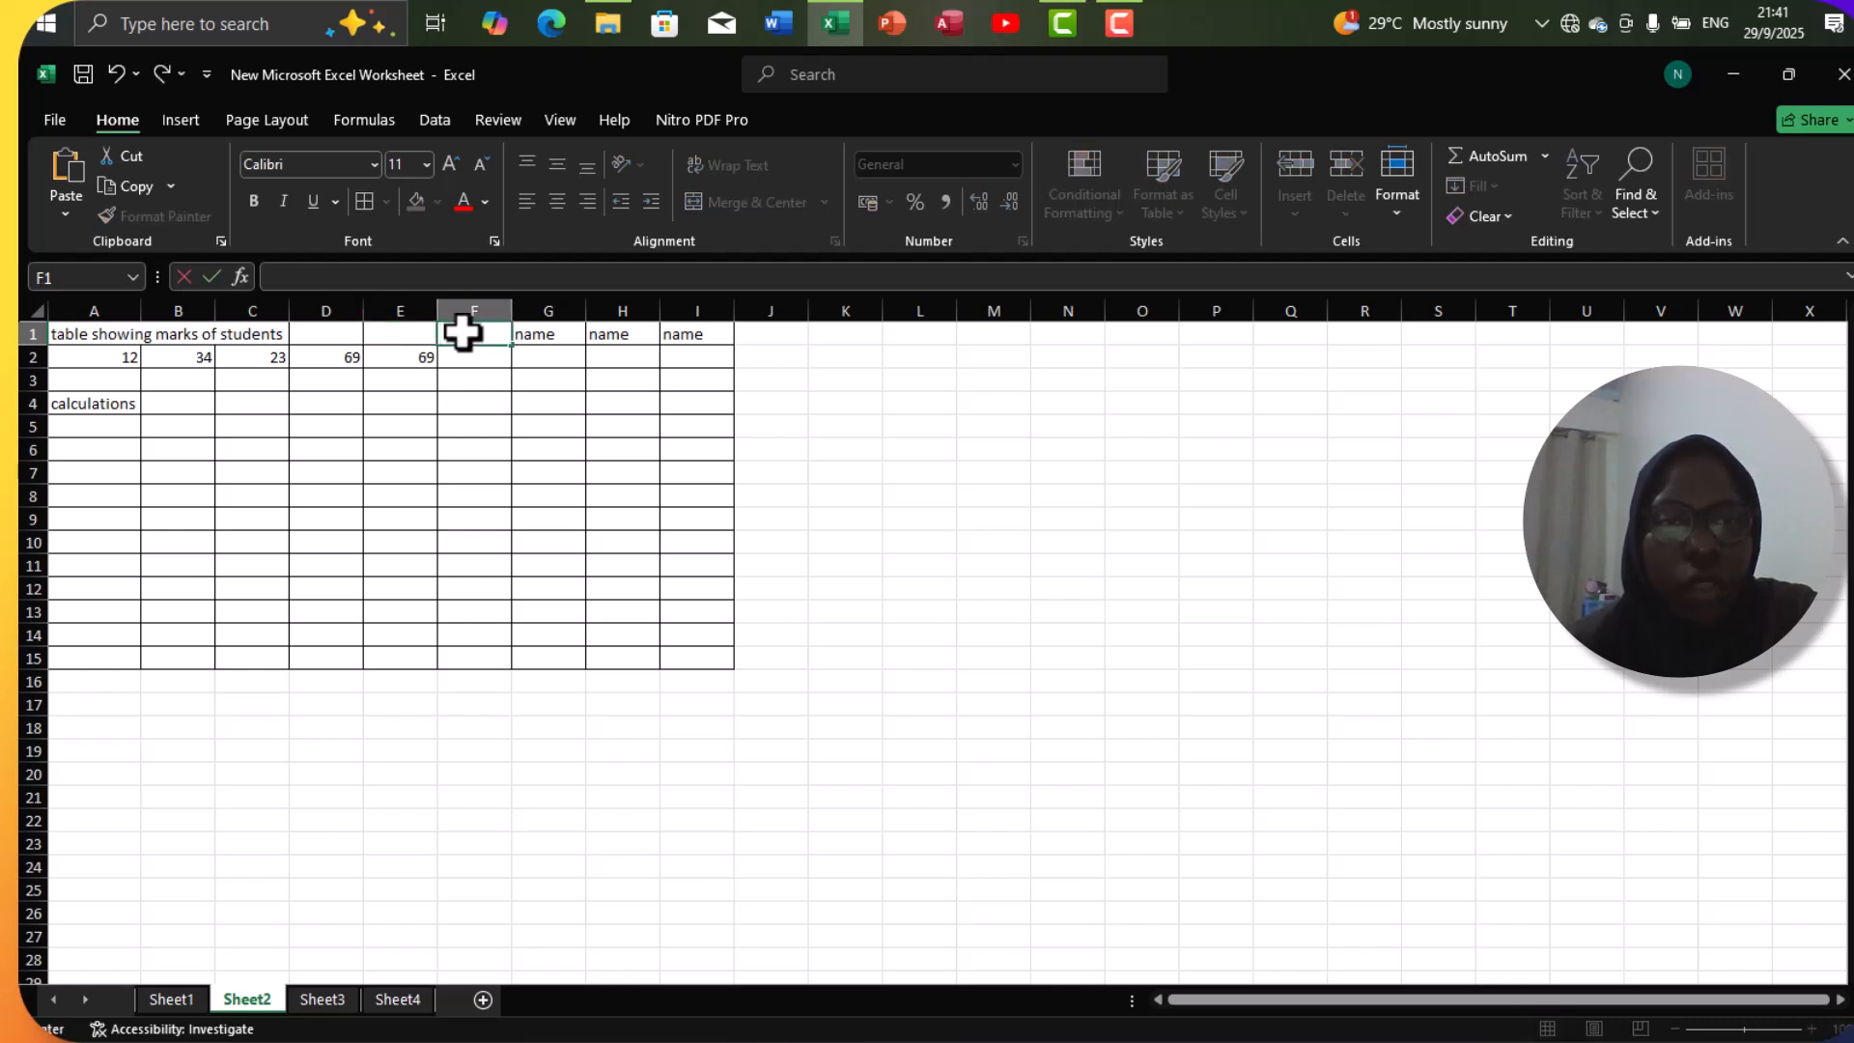
left_click(538, 338)
key("BackSpace")
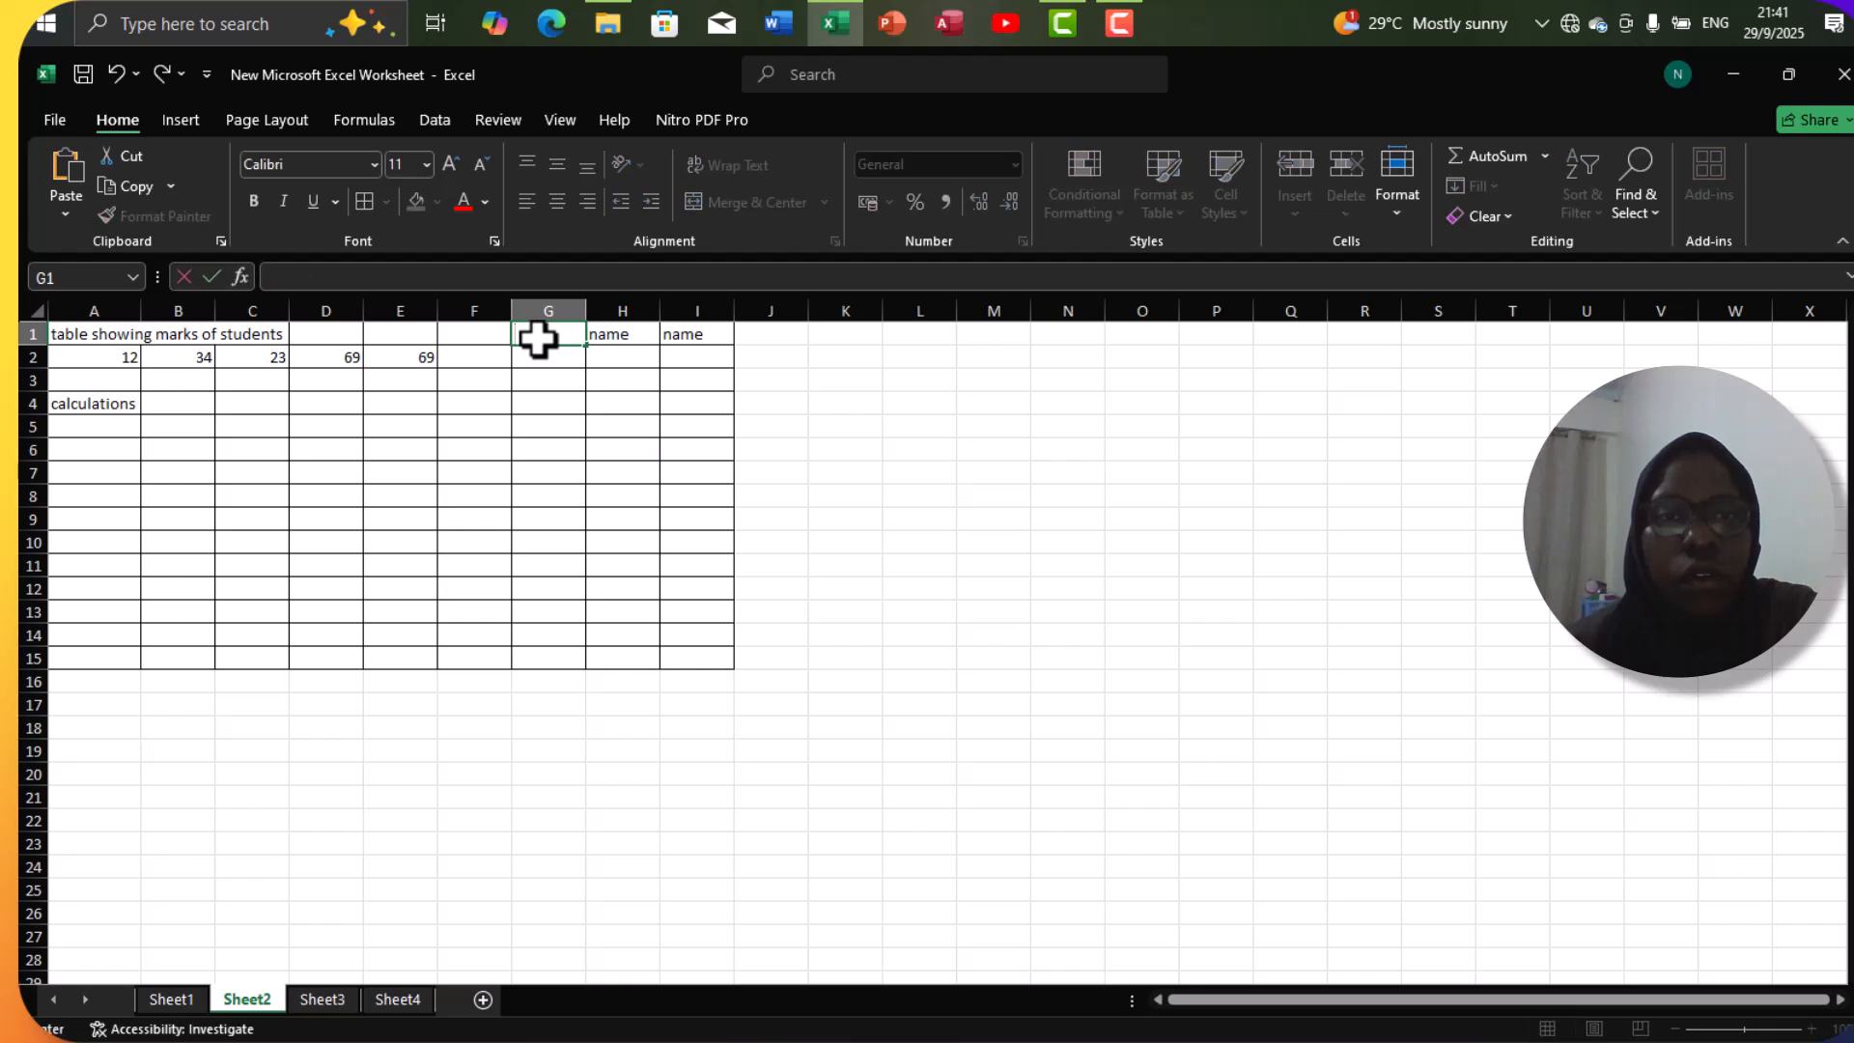
left_click(613, 334)
key("BackSpace")
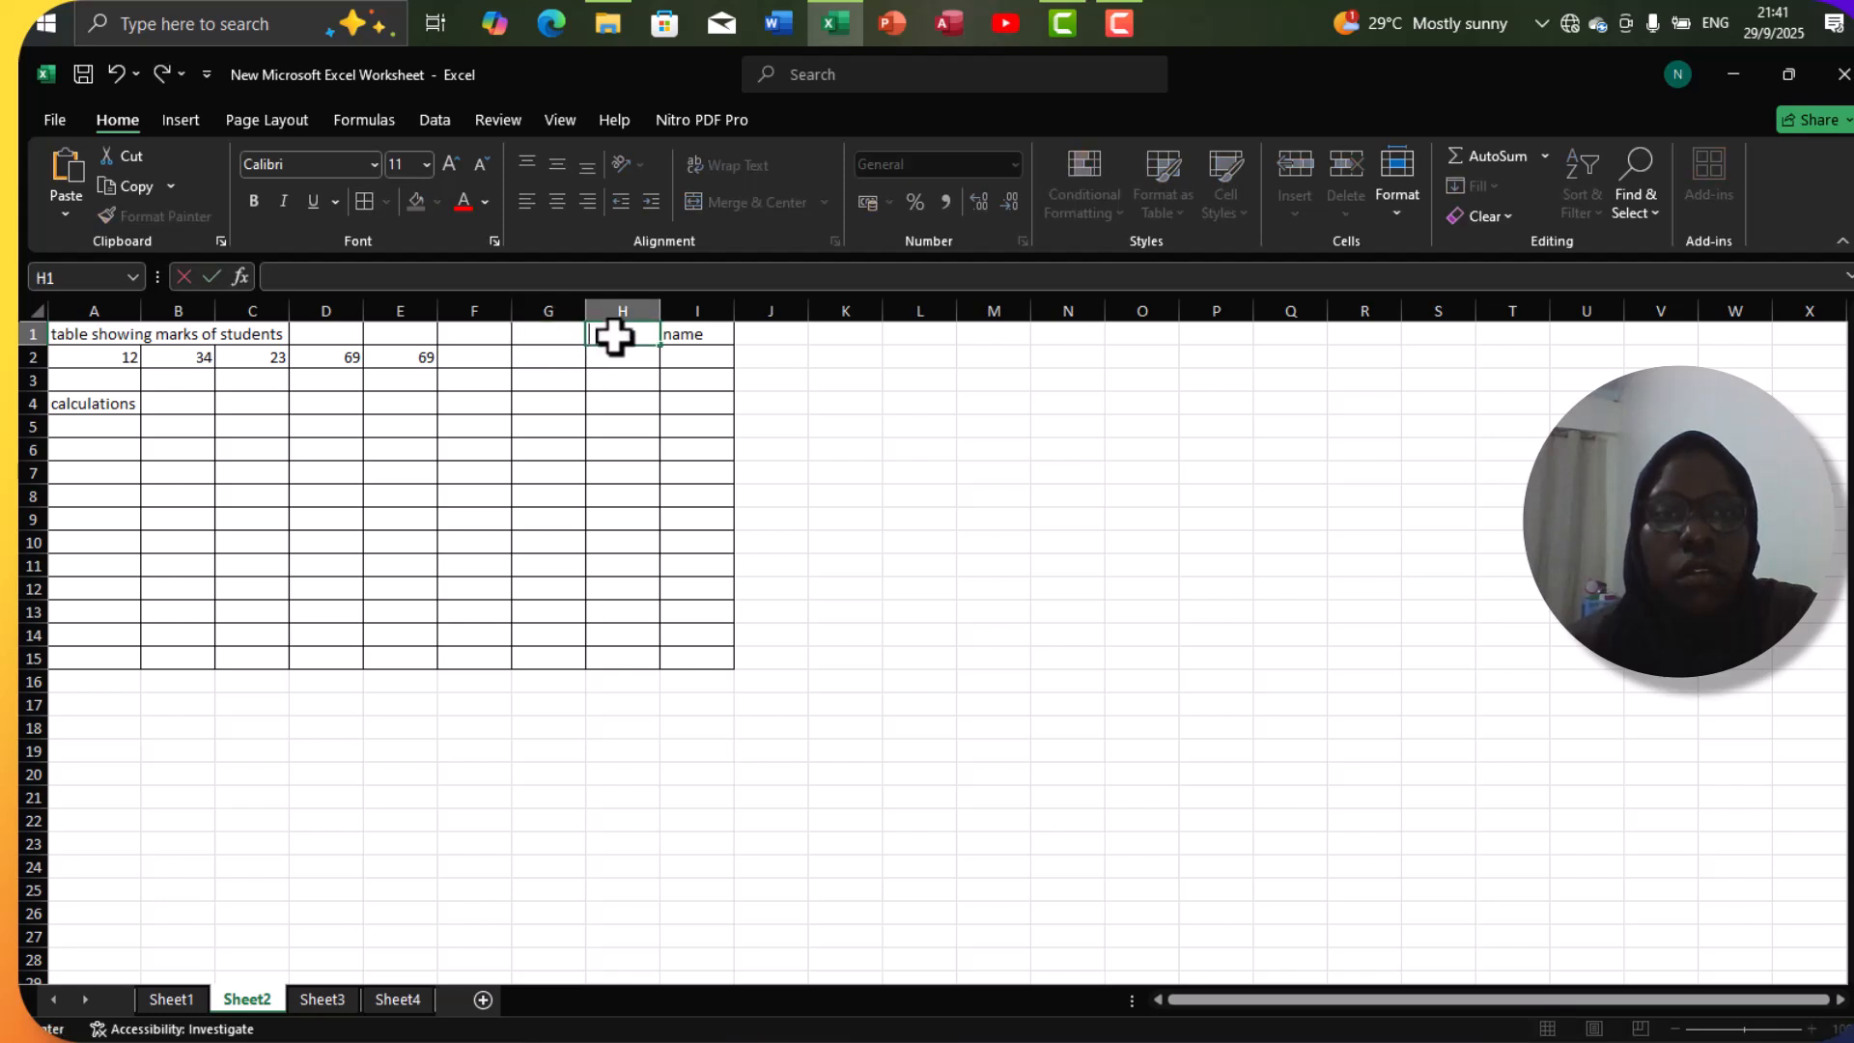
left_click(676, 336)
key("BackSpace")
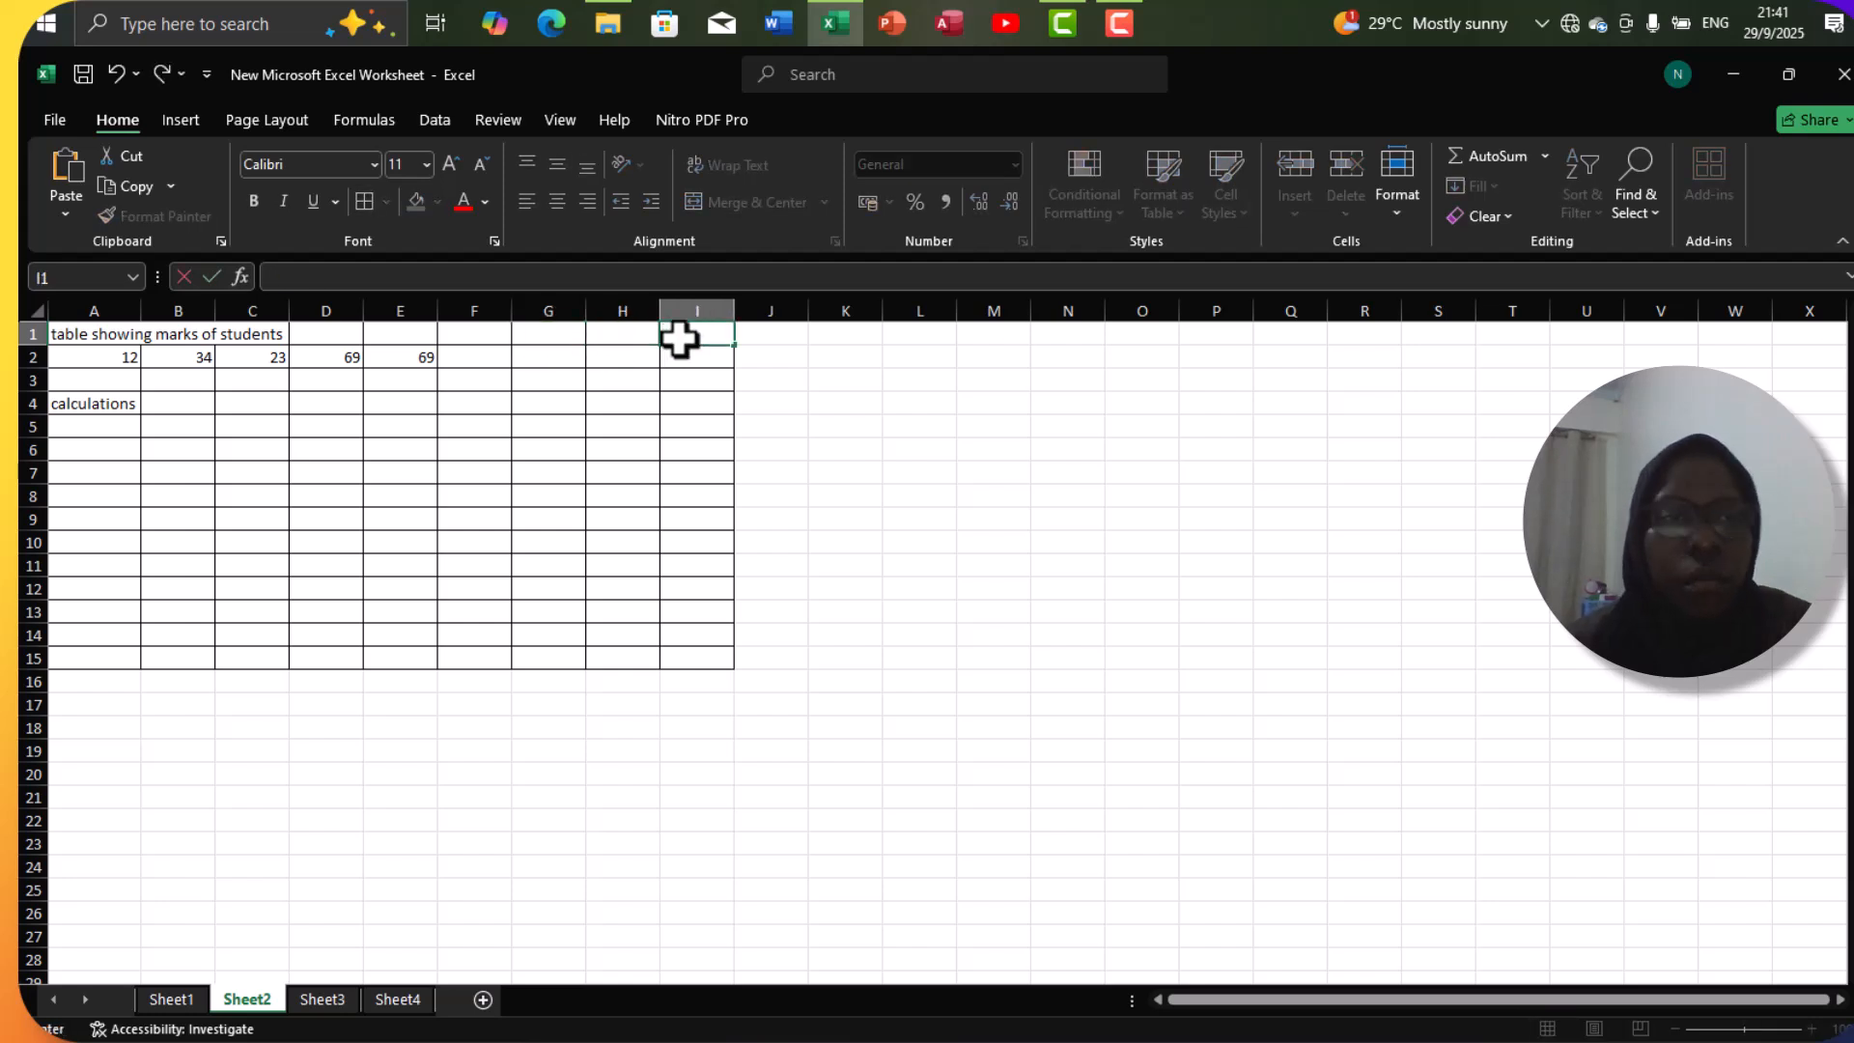
Merge and center the title across the range A1:I1.
left_click(58, 338)
mouse_move(58, 338)
left_mouse_down()
mouse_move(385, 352)
mouse_move(612, 331)
mouse_move(676, 349)
mouse_move(94, 331)
left_mouse_up()
left_click(697, 338)
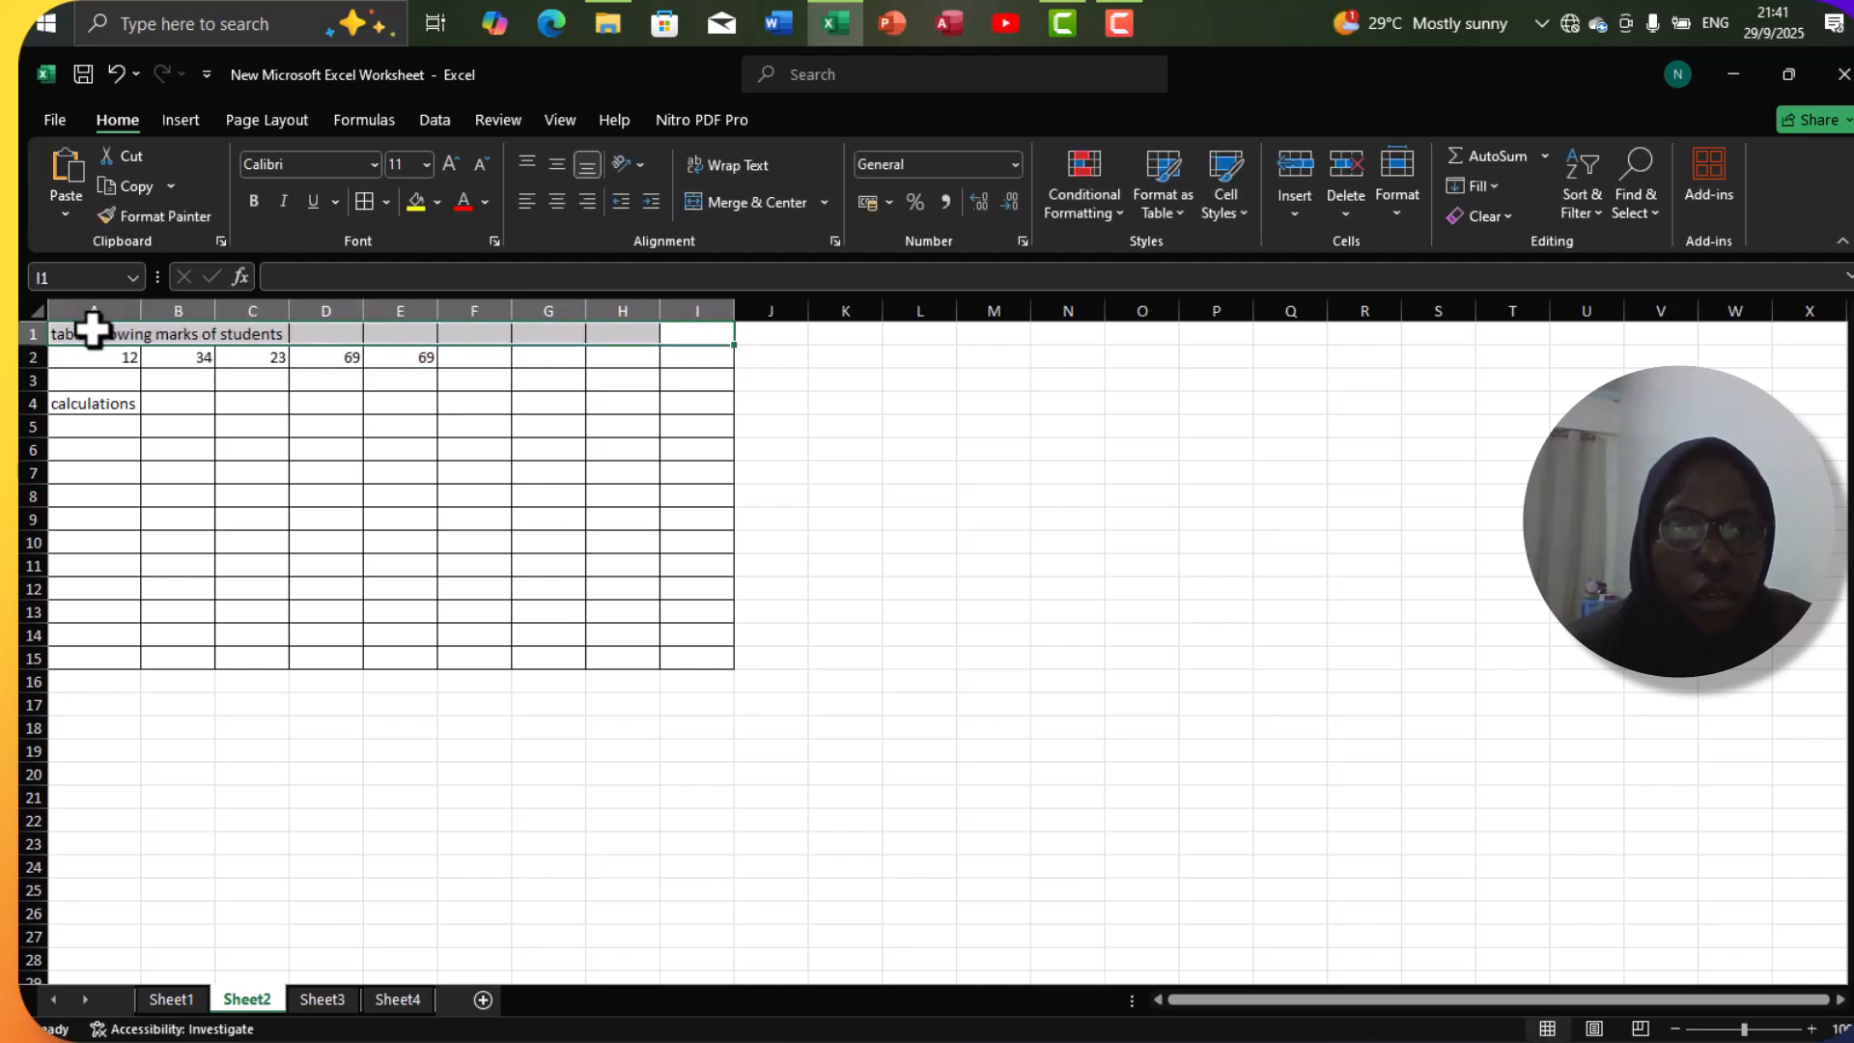
left_click(762, 218)
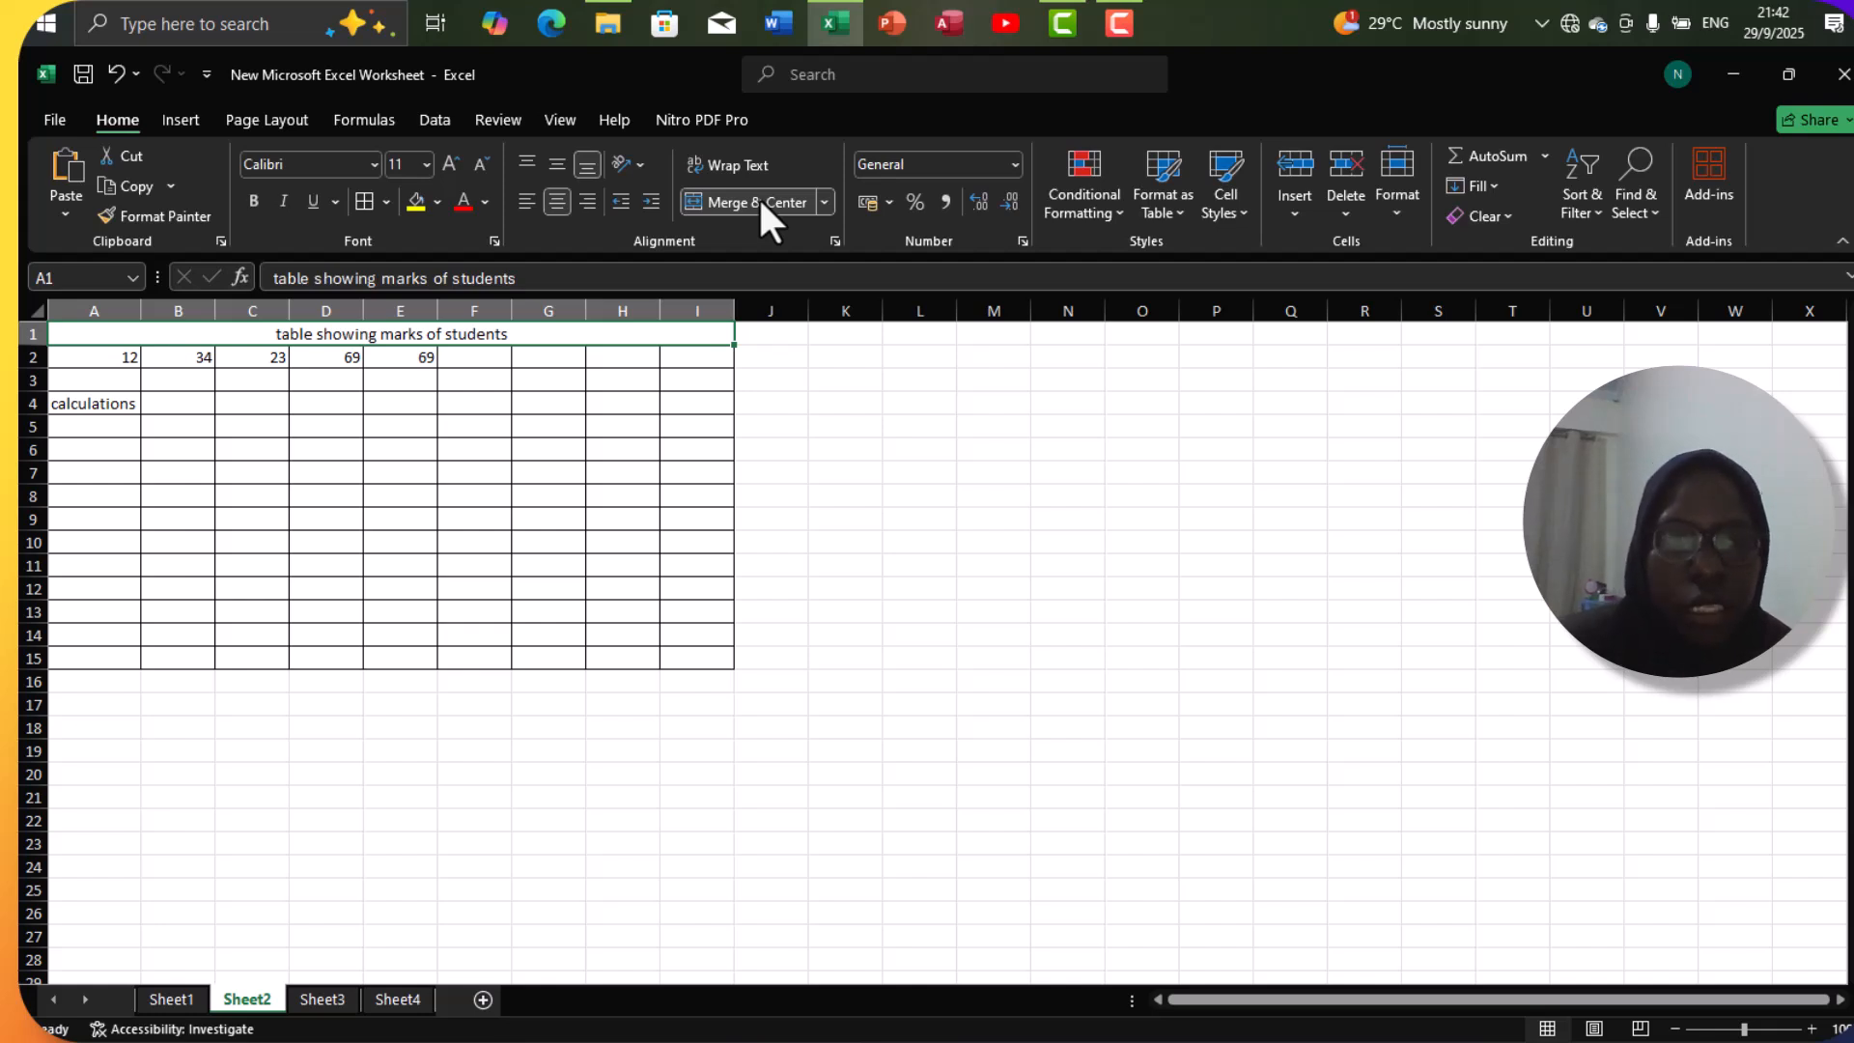
left_click(322, 1000)
left_click(368, 995)
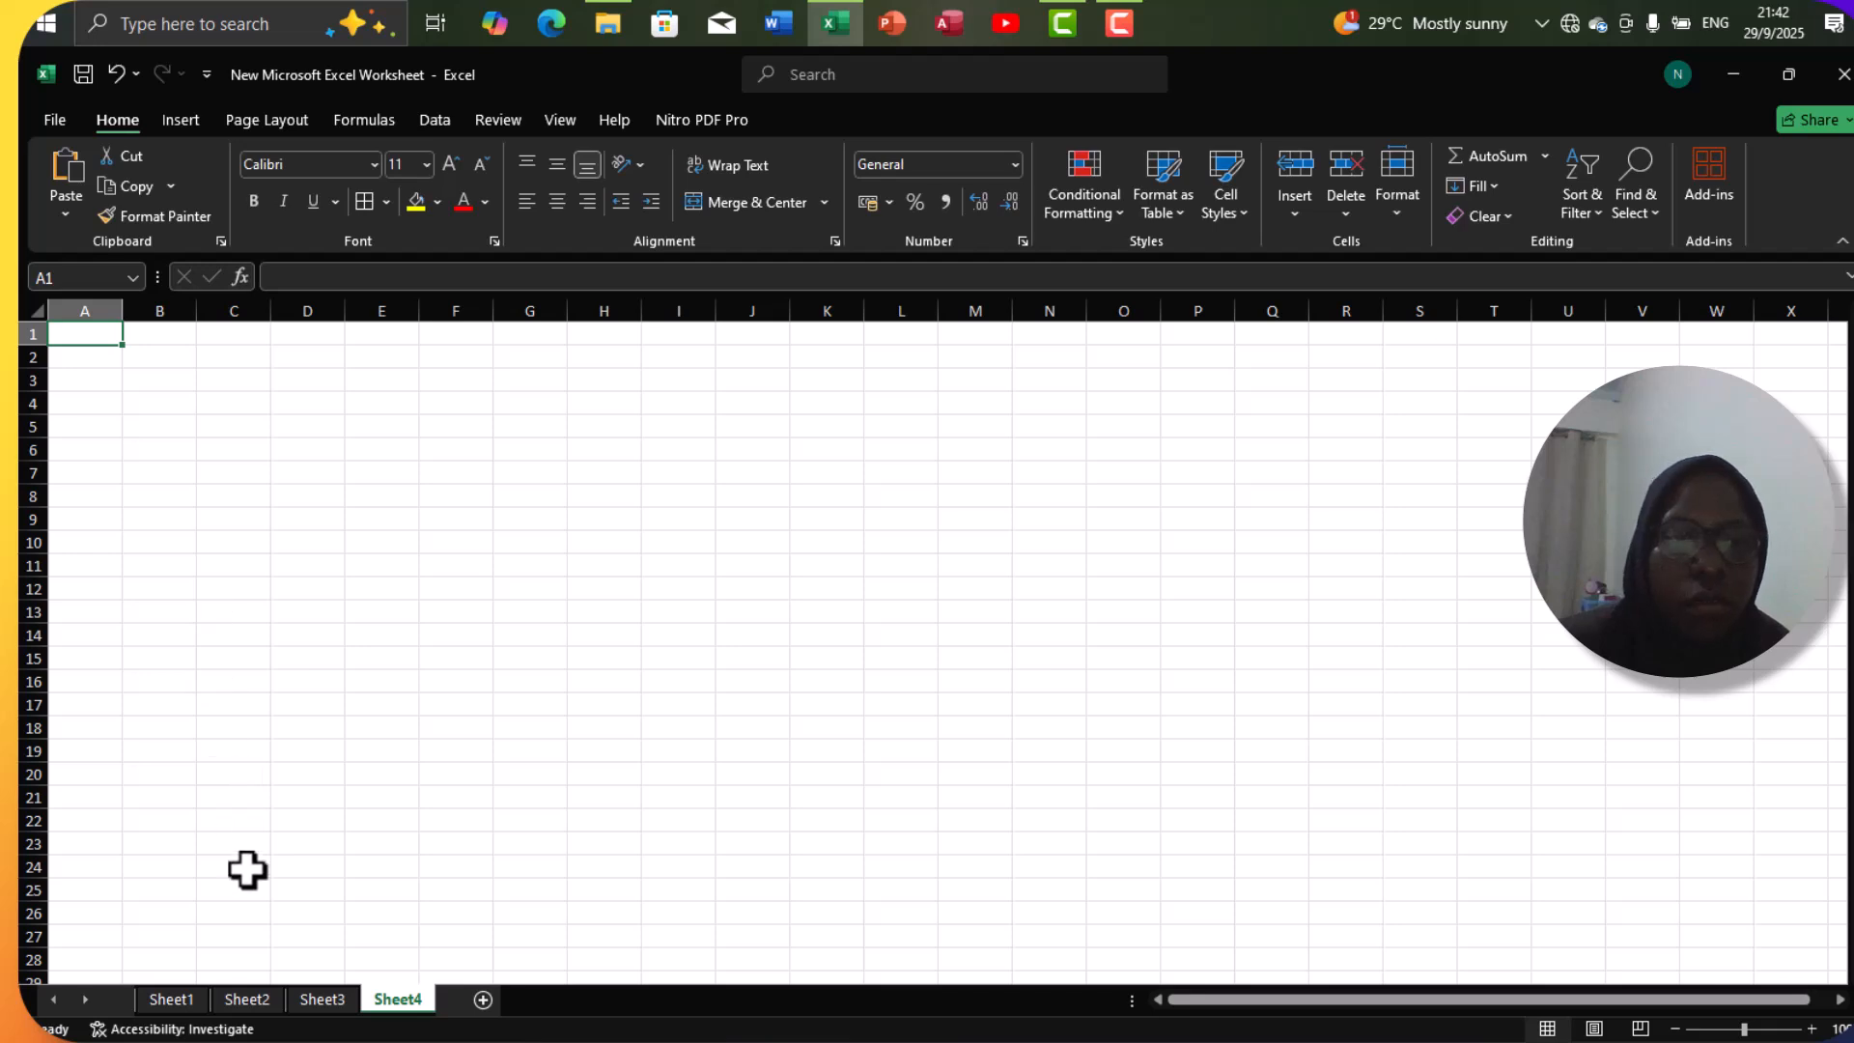
left_click(247, 999)
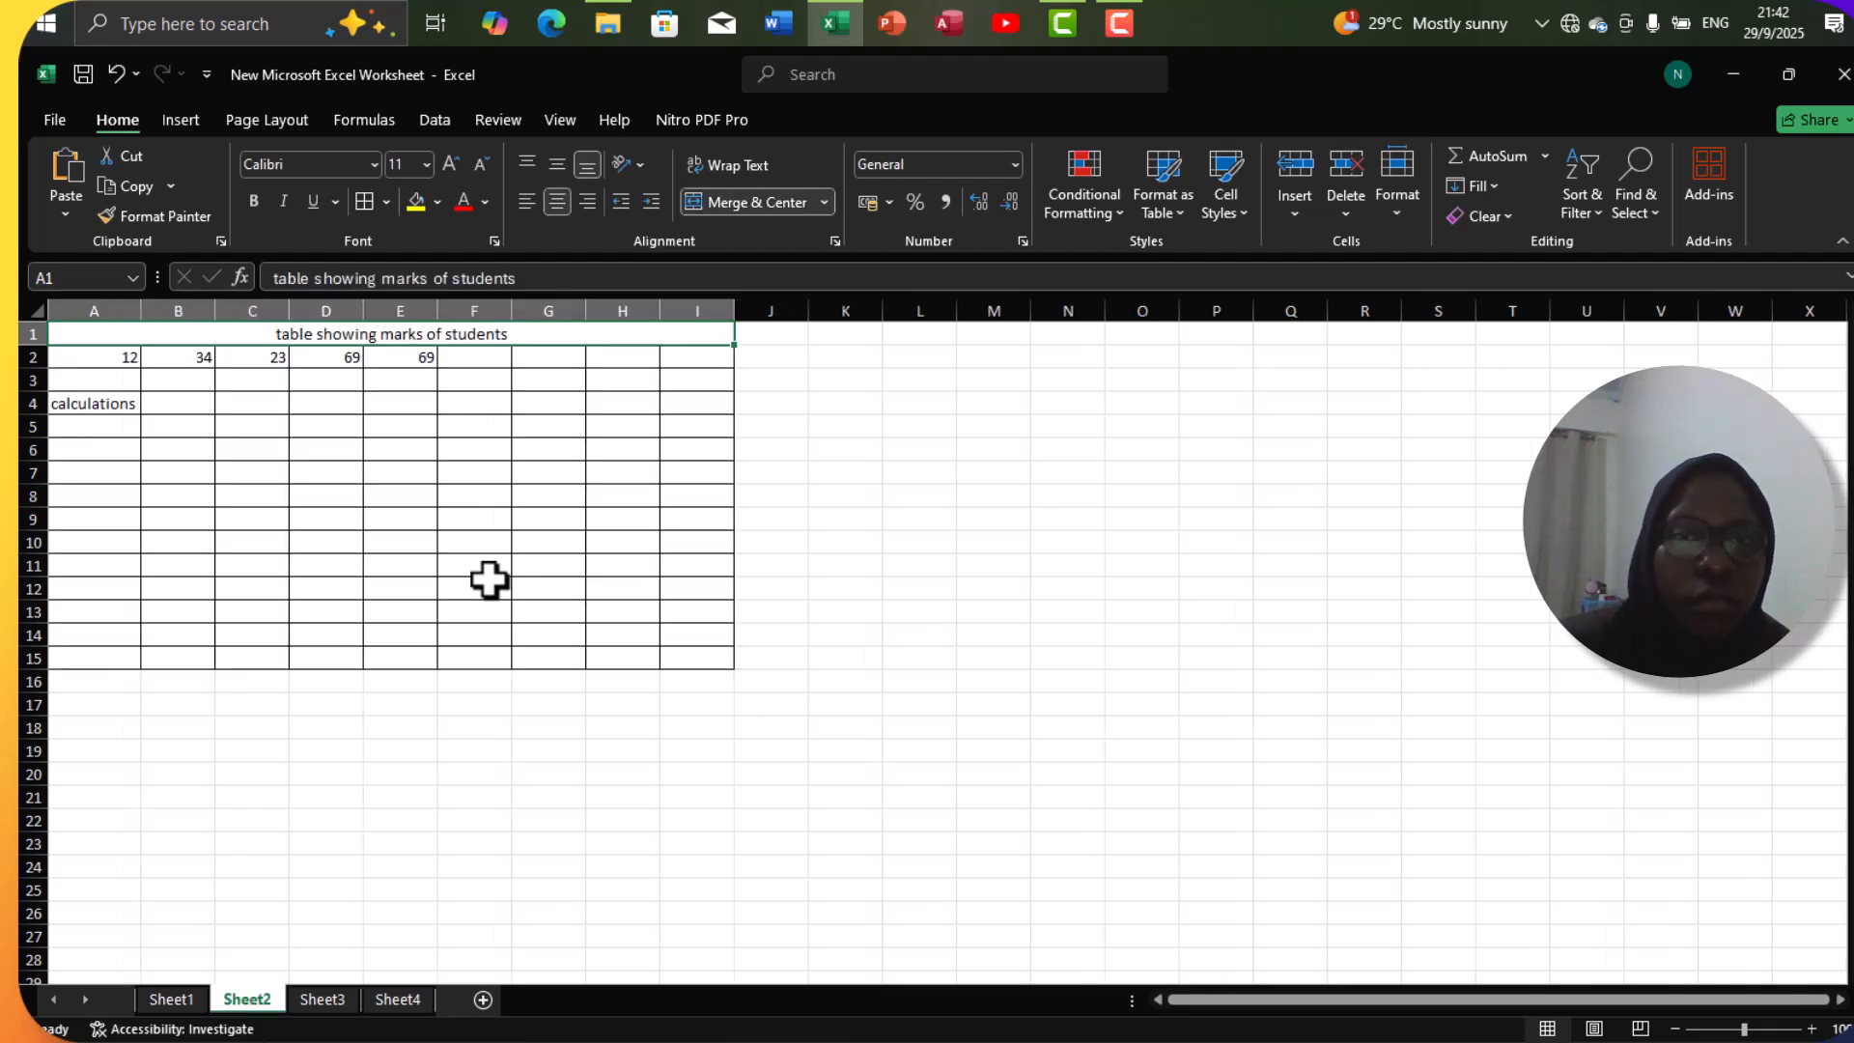